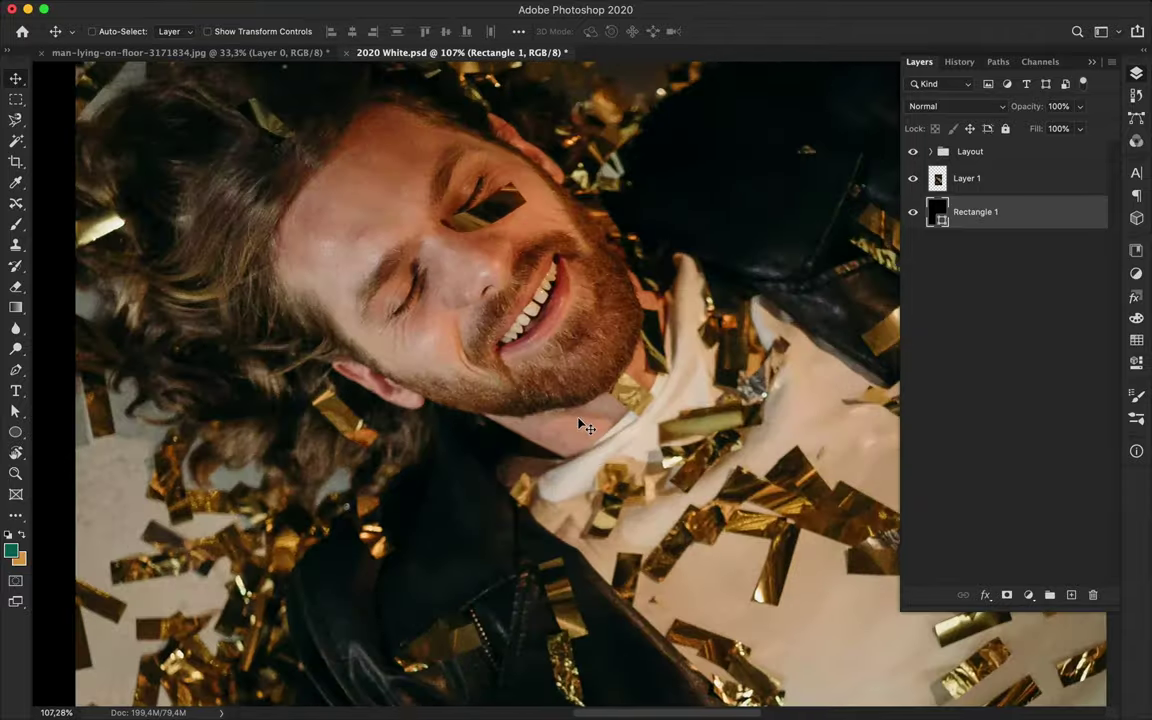
Step: Sample a gold from the confetti and fill the background rectangle with it
key(i)
click(462, 483)
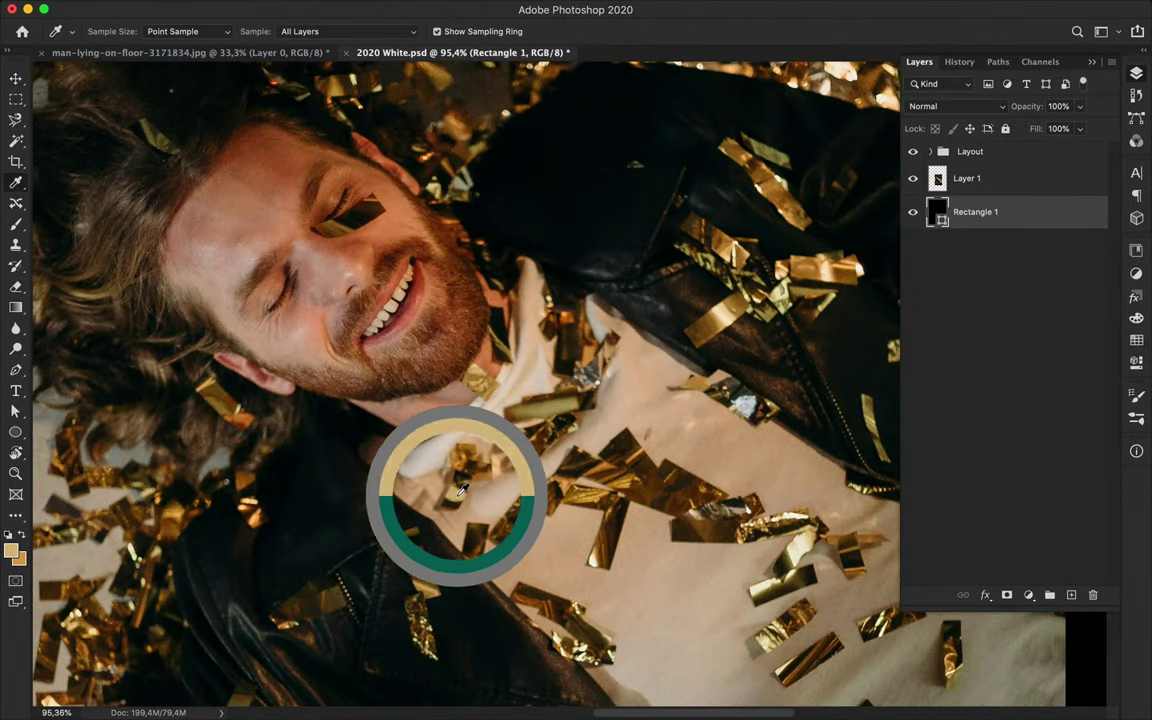
scroll(480, 380, down, 3)
scroll(480, 380, down, 2)
key(a)
click(240, 31)
click(138, 117)
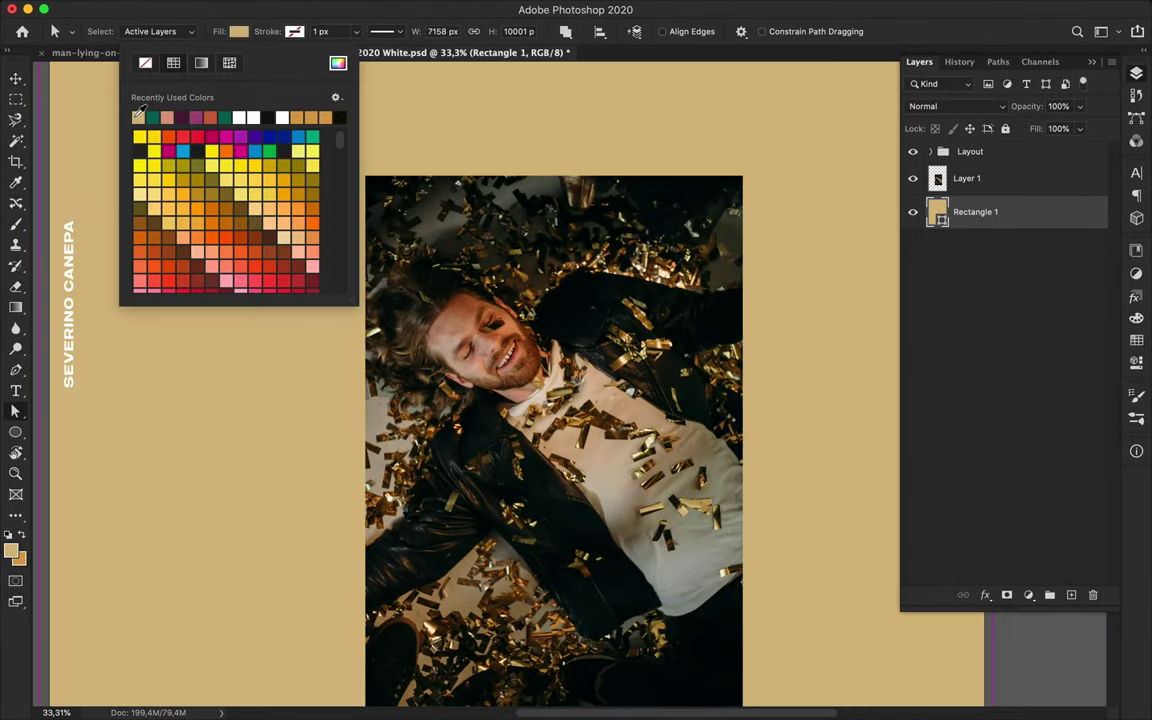
scroll(584, 464, up, 2)
scroll(584, 464, up, 3)
Step: Sample gold, cream, brown and dark jacket tones from the confetti photo
key(i)
click(652, 503)
click(598, 500)
click(732, 310)
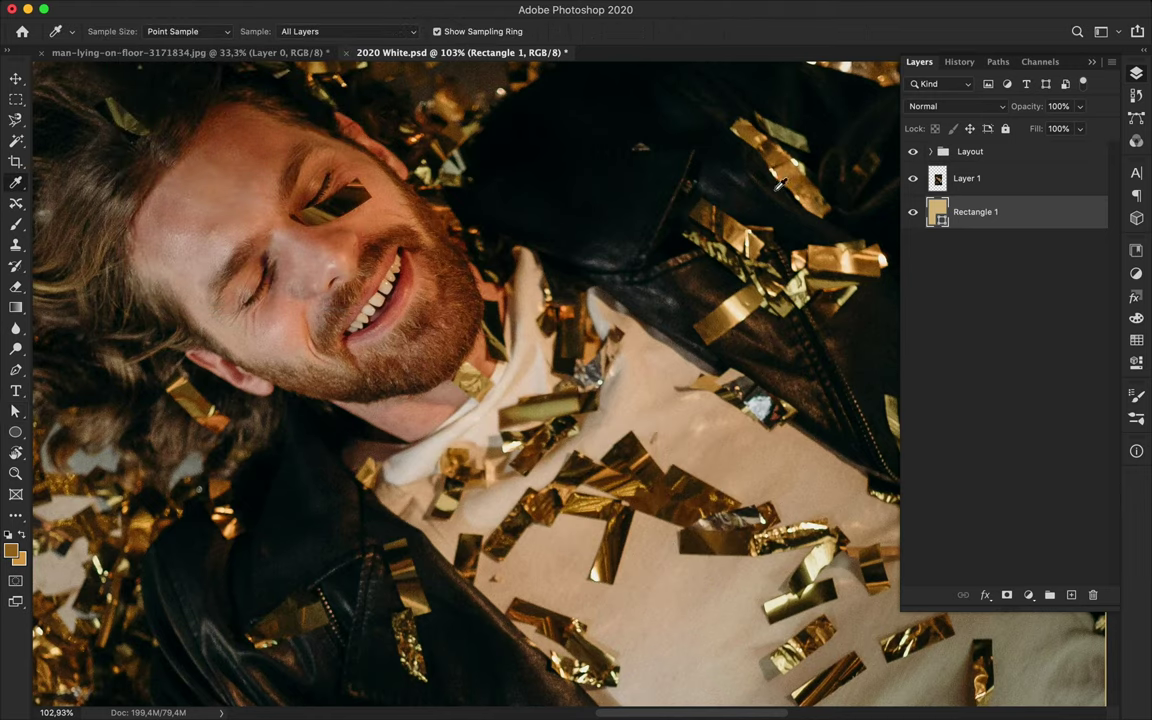
drag(778, 135, 797, 170)
scroll(520, 400, down, 2)
scroll(400, 450, left, 3)
click(247, 520)
drag(246, 519, 251, 559)
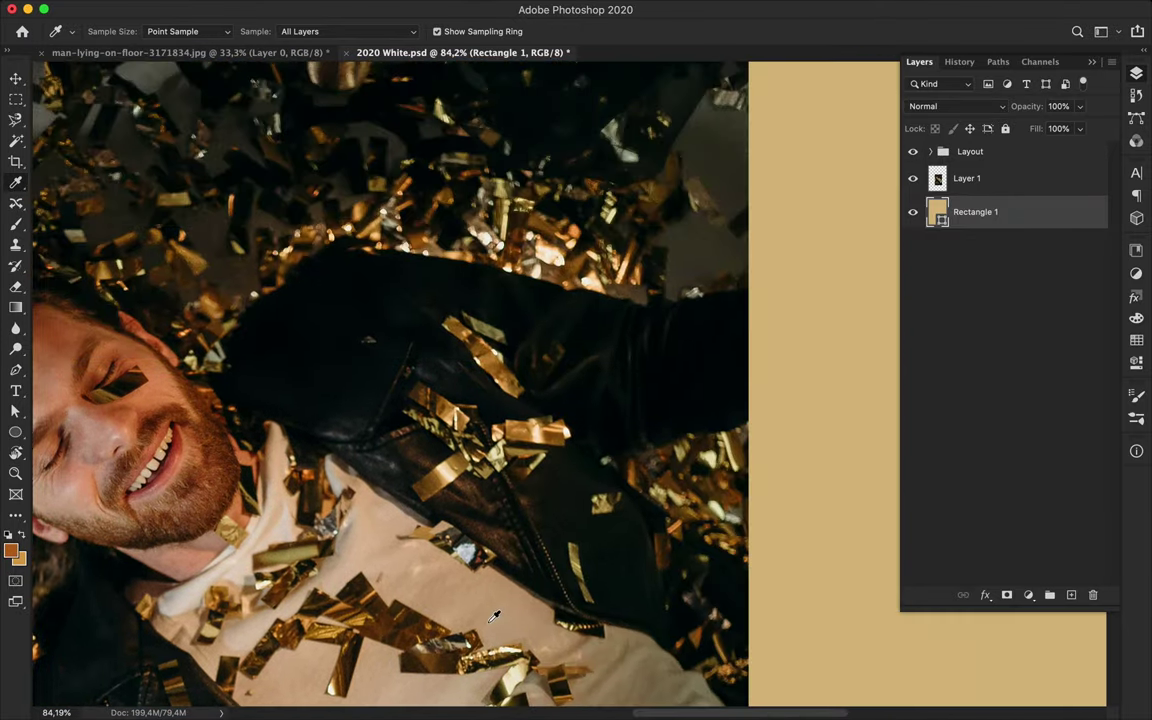
drag(490, 210, 195, 247)
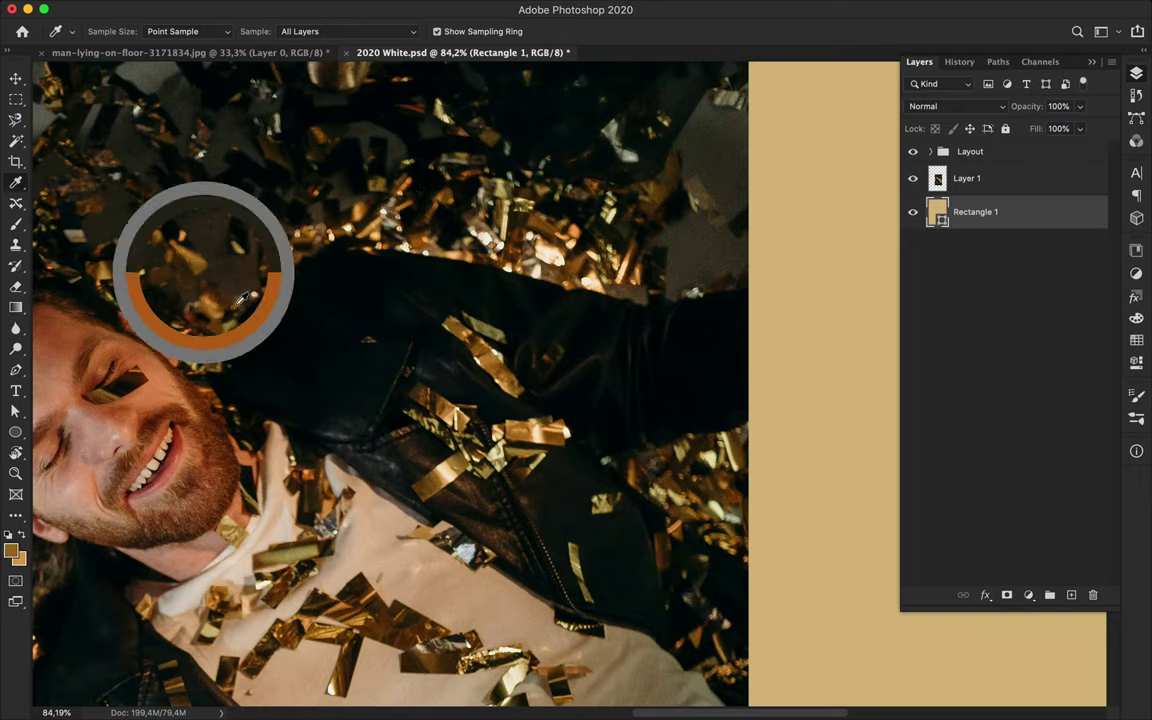
drag(195, 247, 467, 472)
Step: Try orange and golden brown recent colours, settling on a dark brown background fill
key(super+0)
key(a)
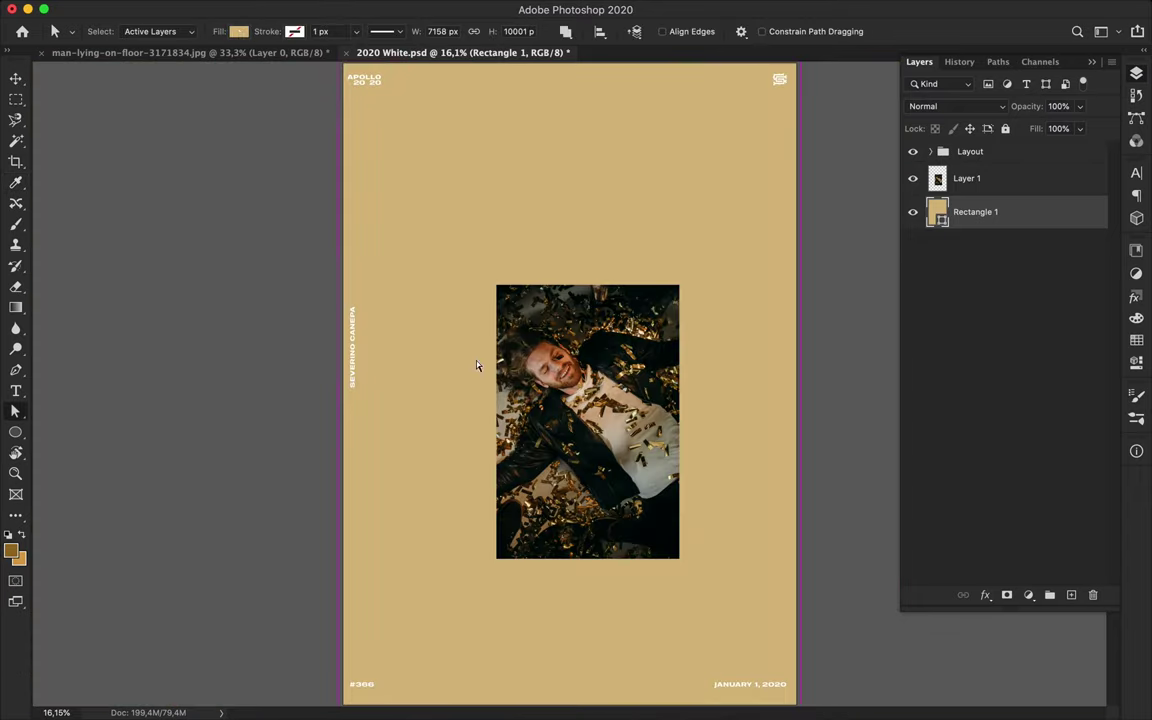
click(238, 31)
click(152, 117)
click(167, 117)
click(181, 116)
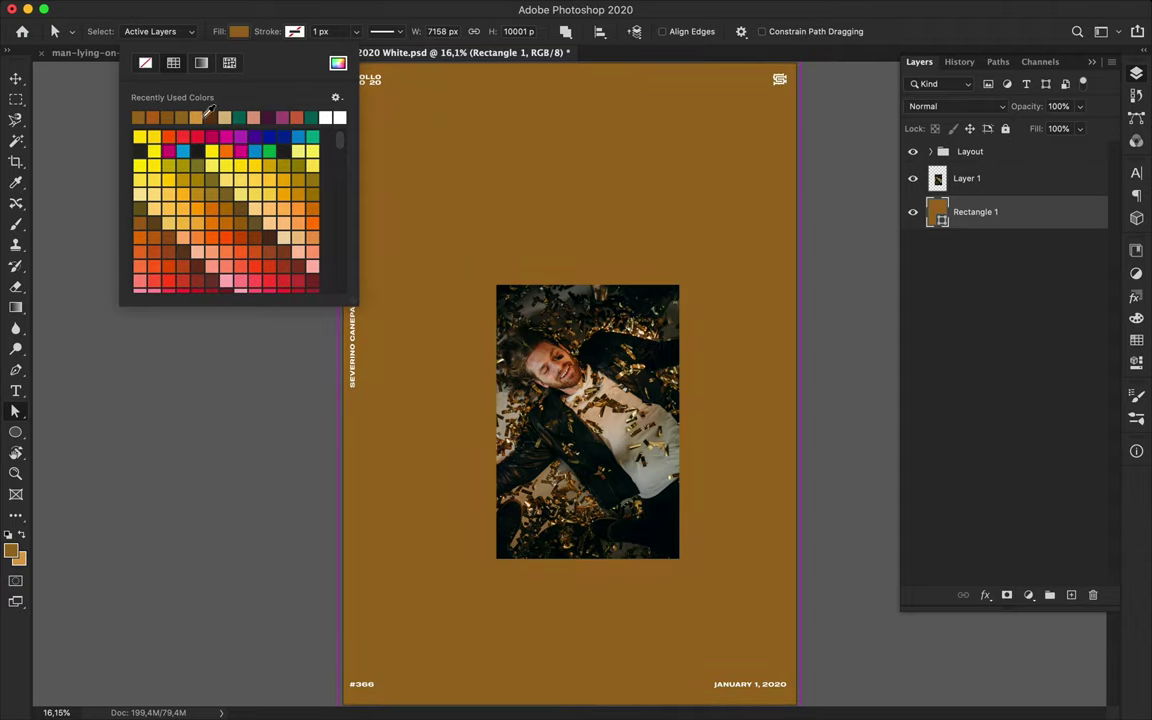
click(187, 116)
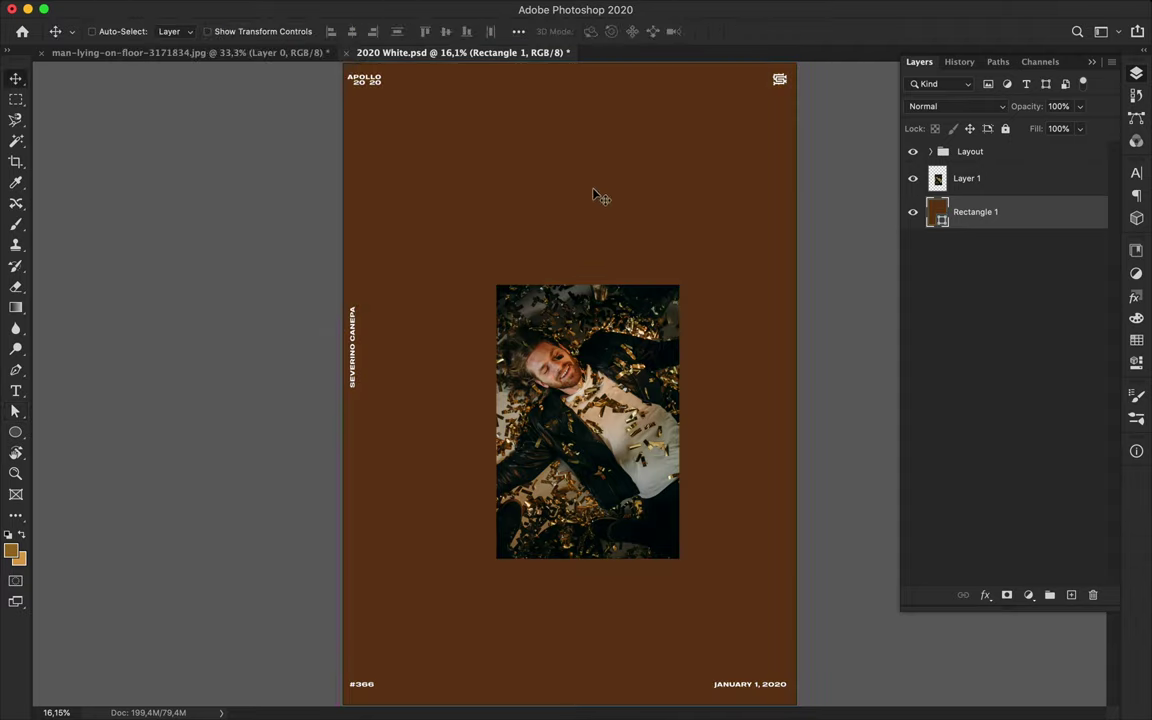
Step: Switch the background fill to the gold foreground-to-background gradient preset
click(201, 62)
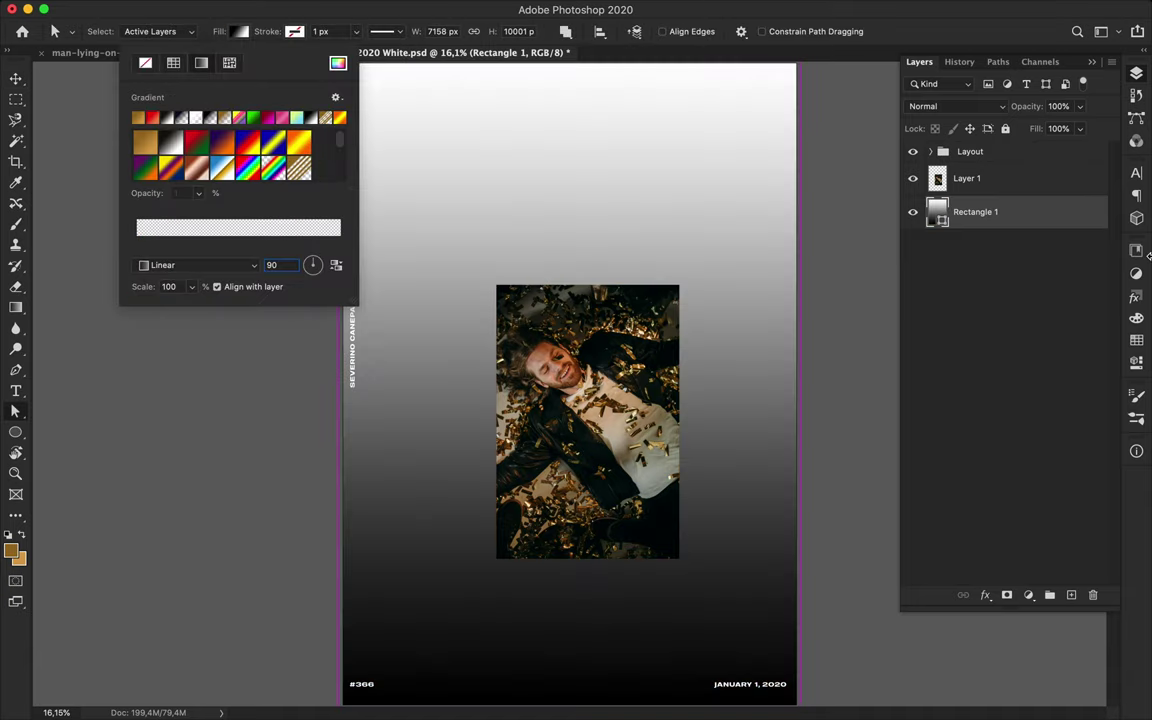
click(241, 33)
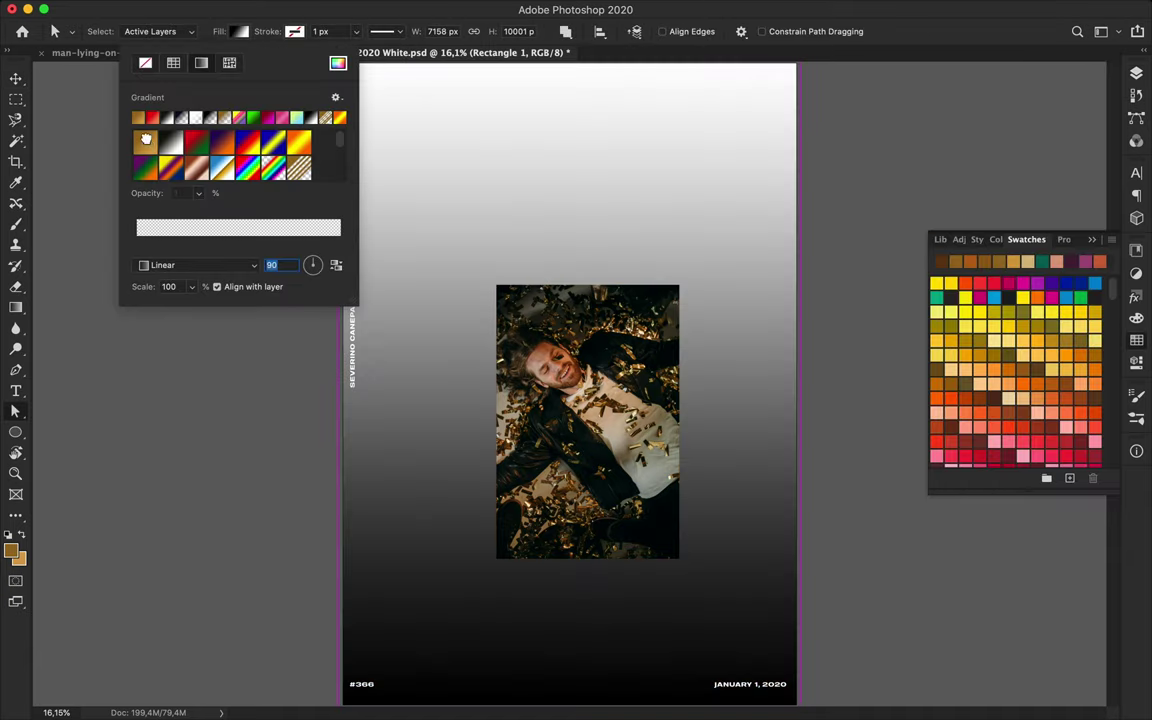
double_click(145, 140)
click(738, 342)
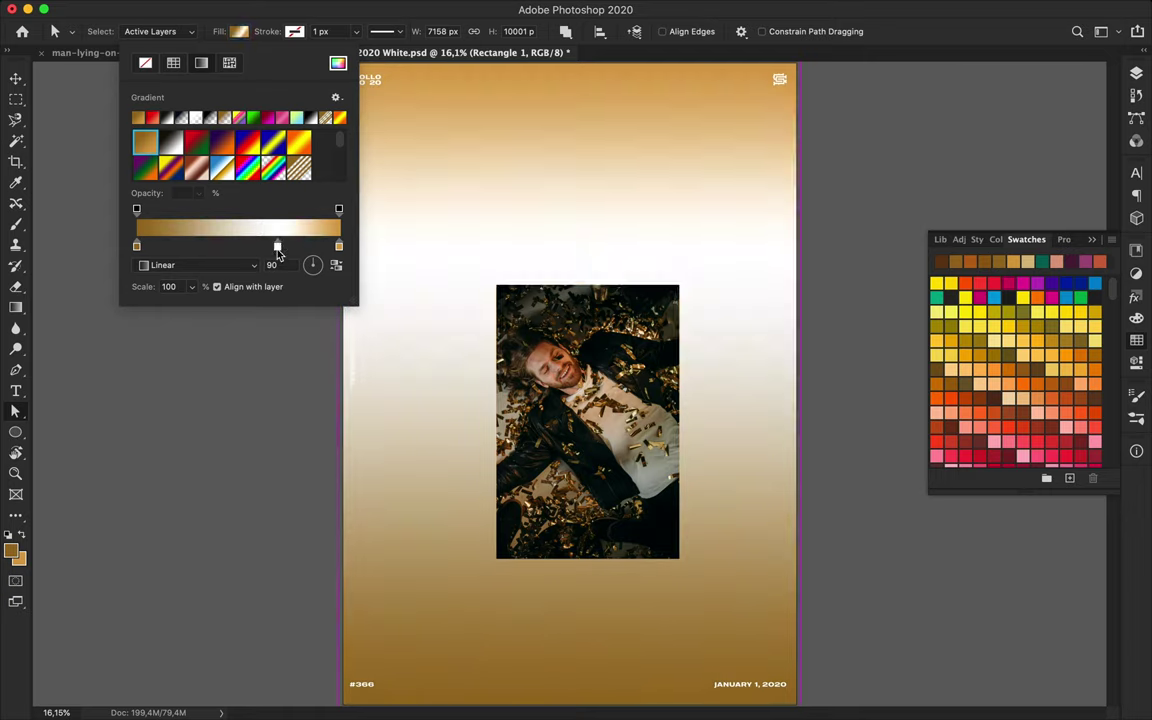
Step: Recolour the gradient stops to dark brown and orange-brown
double_click(278, 246)
click(941, 261)
click(816, 71)
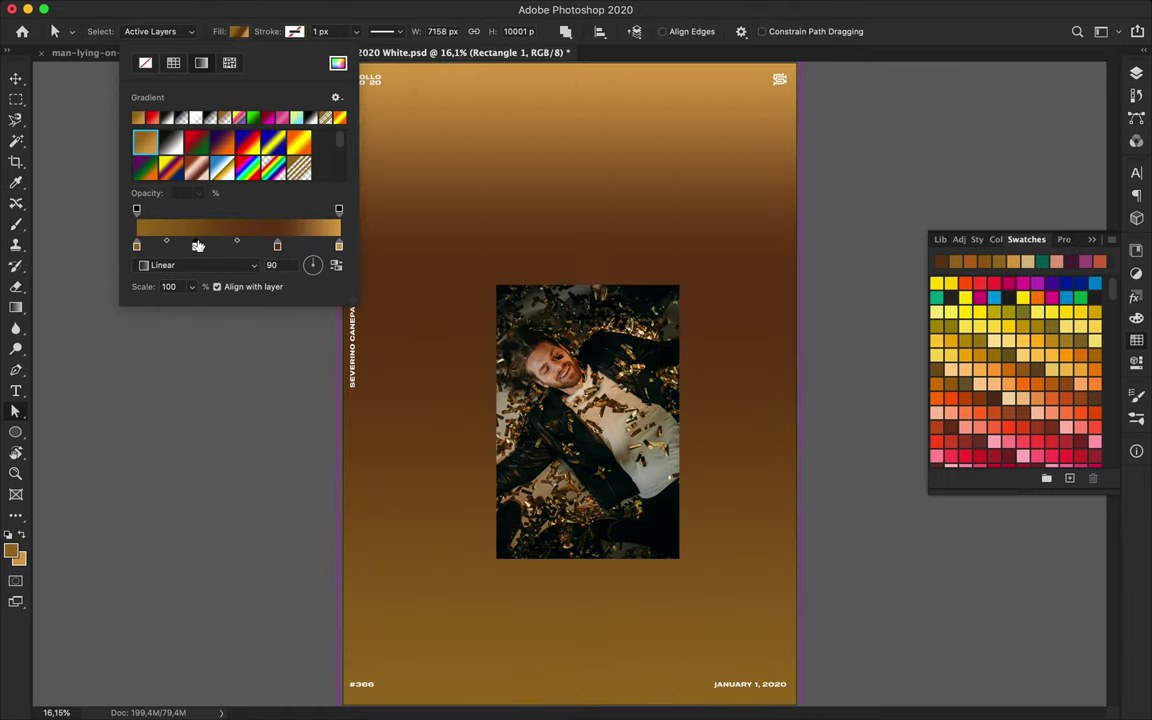
click(195, 246)
double_click(195, 246)
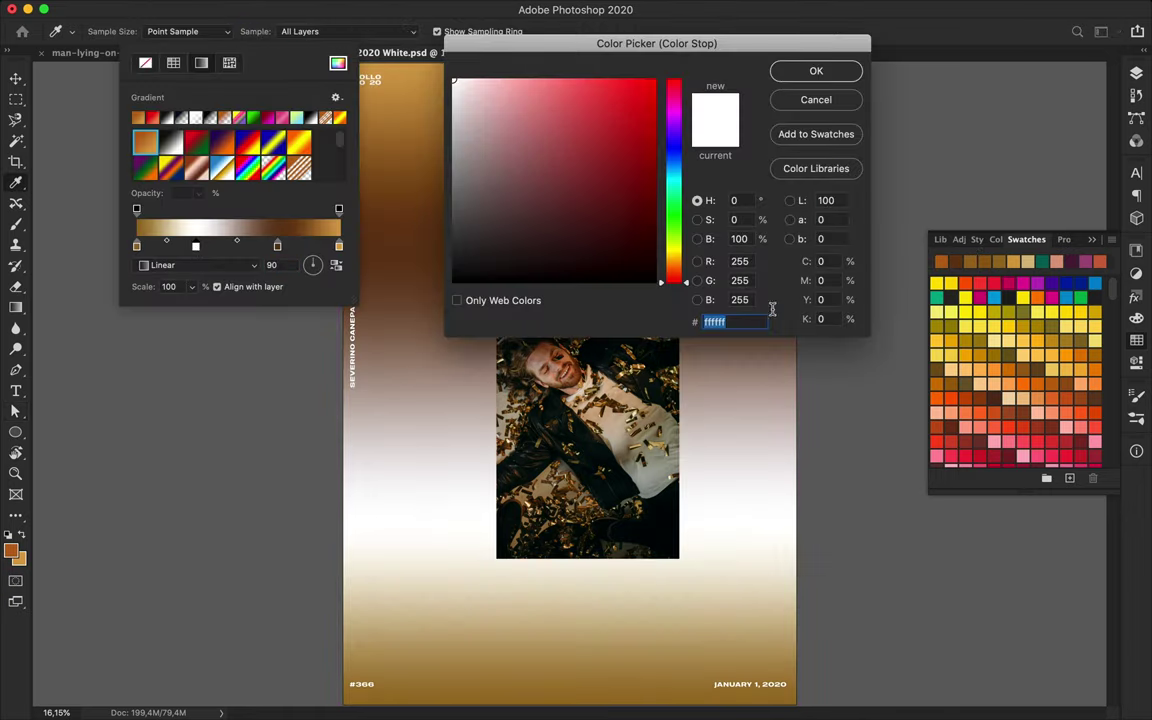
click(957, 261)
click(816, 71)
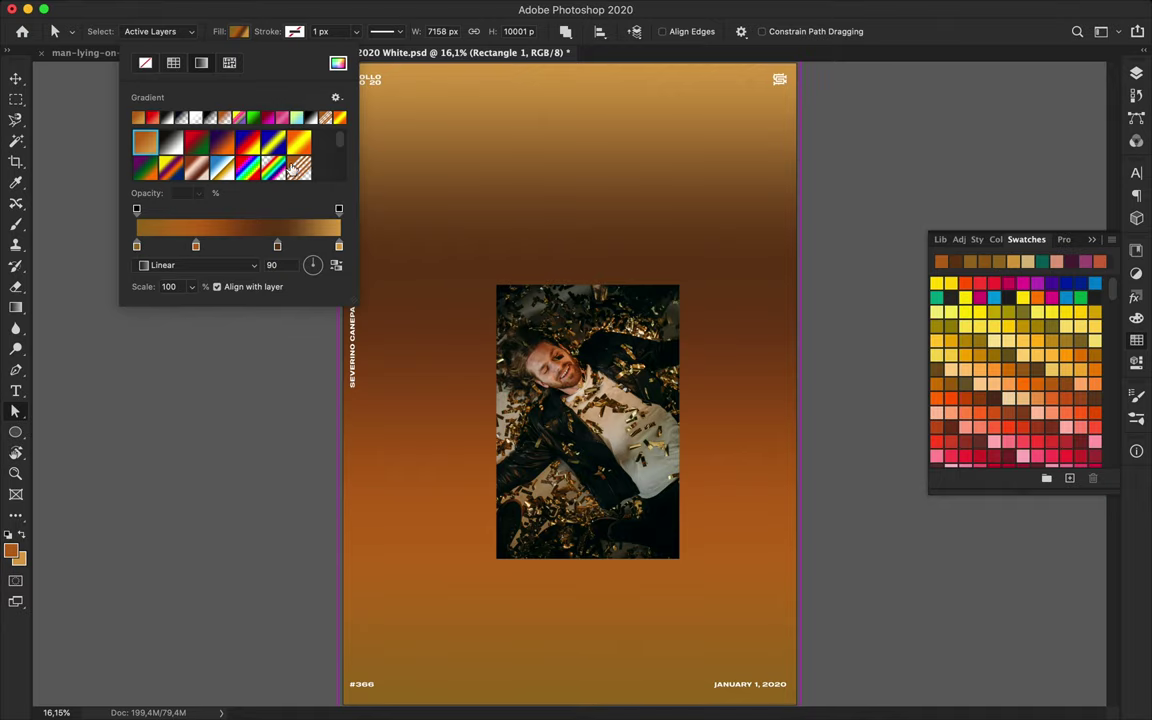
Step: Angle the gradient to 126° and add a gold highlight stop plus another stop
drag(311, 265, 312, 264)
click(290, 246)
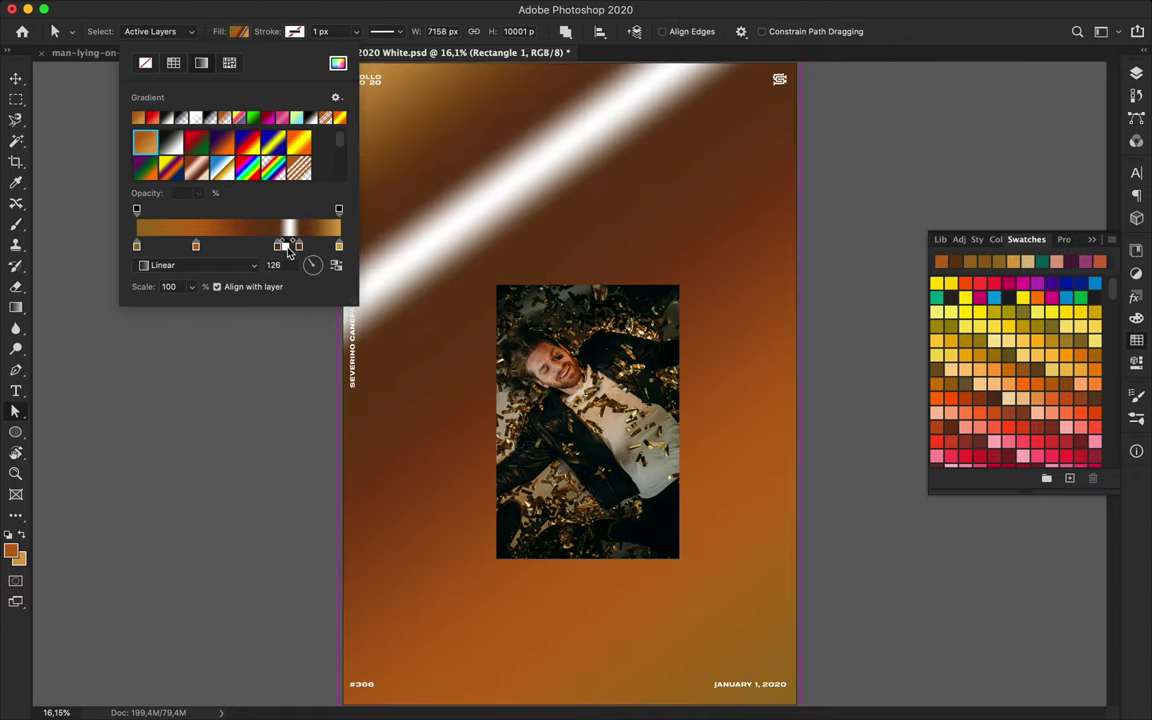
drag(287, 251, 291, 253)
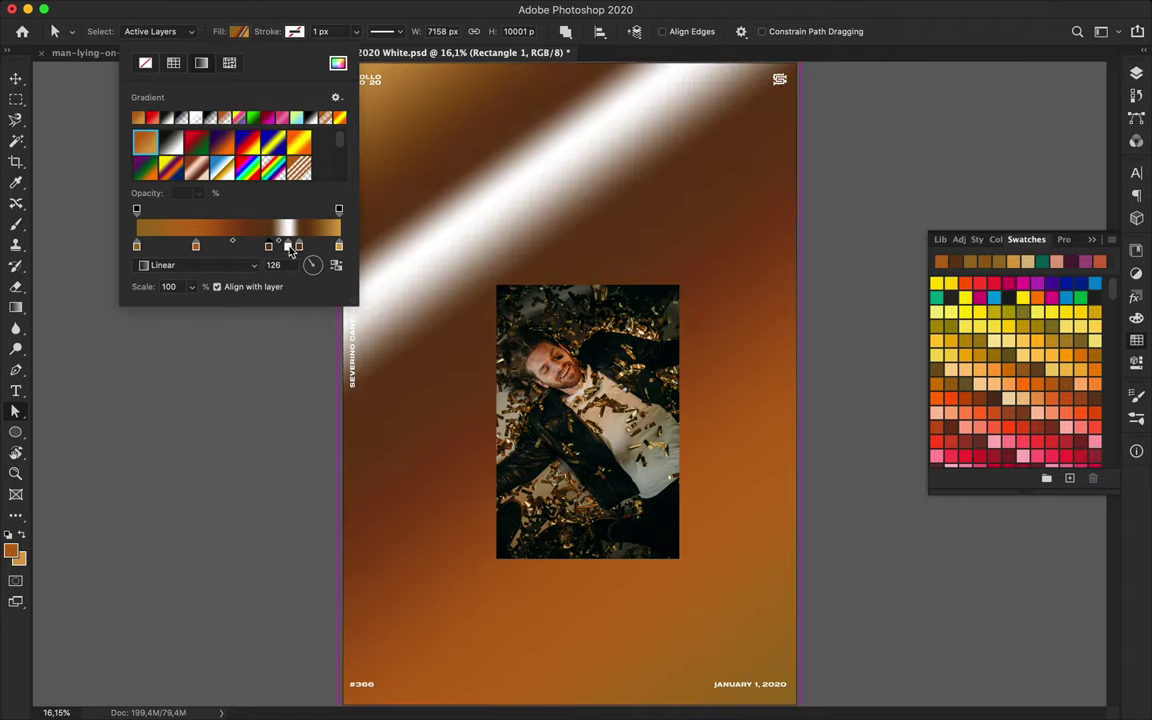
double_click(288, 246)
click(1012, 262)
click(816, 70)
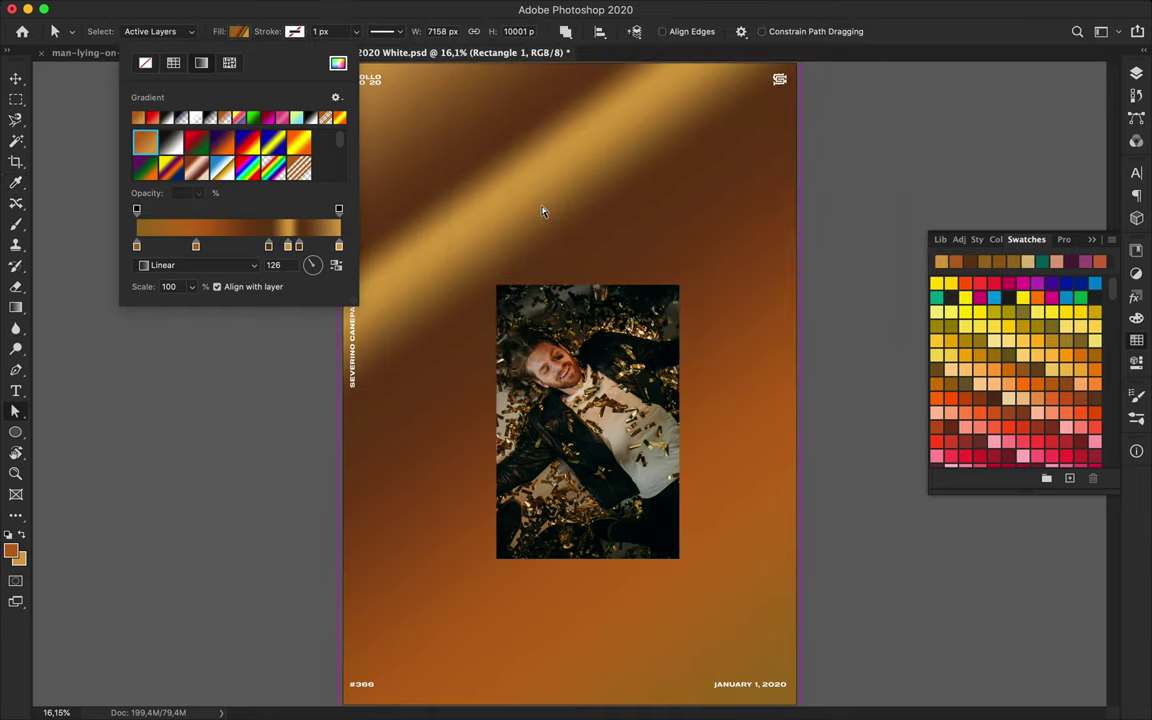
click(168, 246)
Step: Zoom out and move the photo up and to the right
key(ctrl+minus)
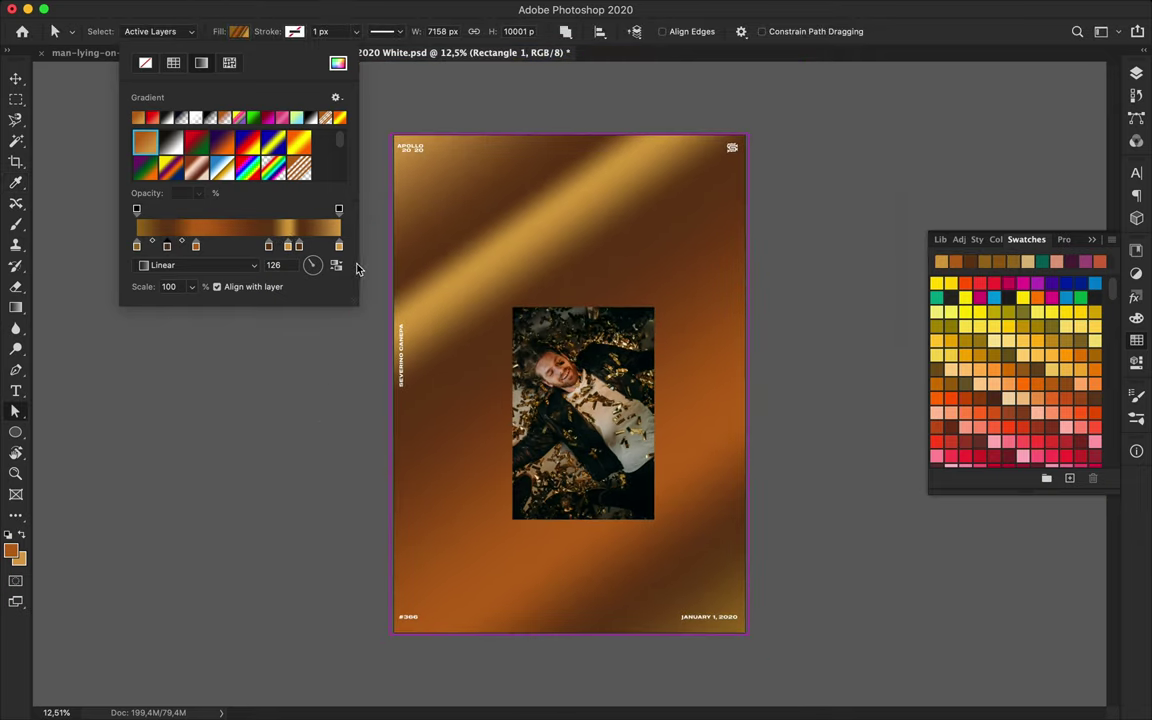
click(364, 88)
key(v)
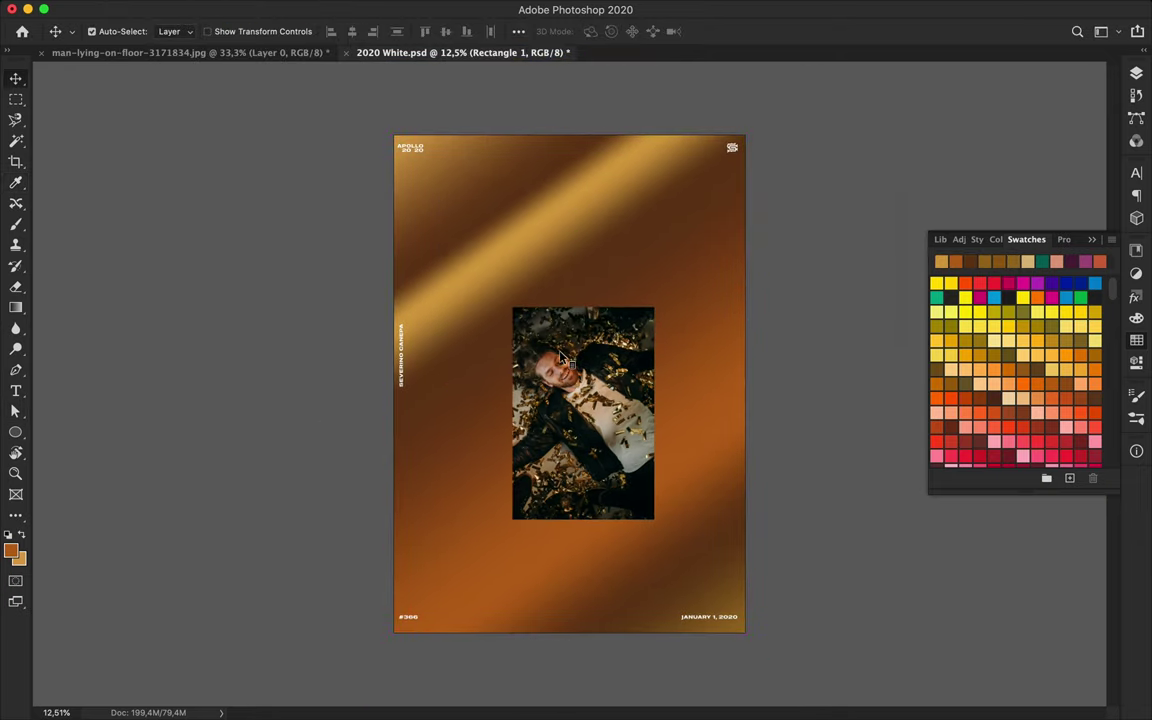
drag(563, 358, 606, 336)
Step: Add a 21-column, 25-row guide layout and fit the poster on screen
click(444, 8)
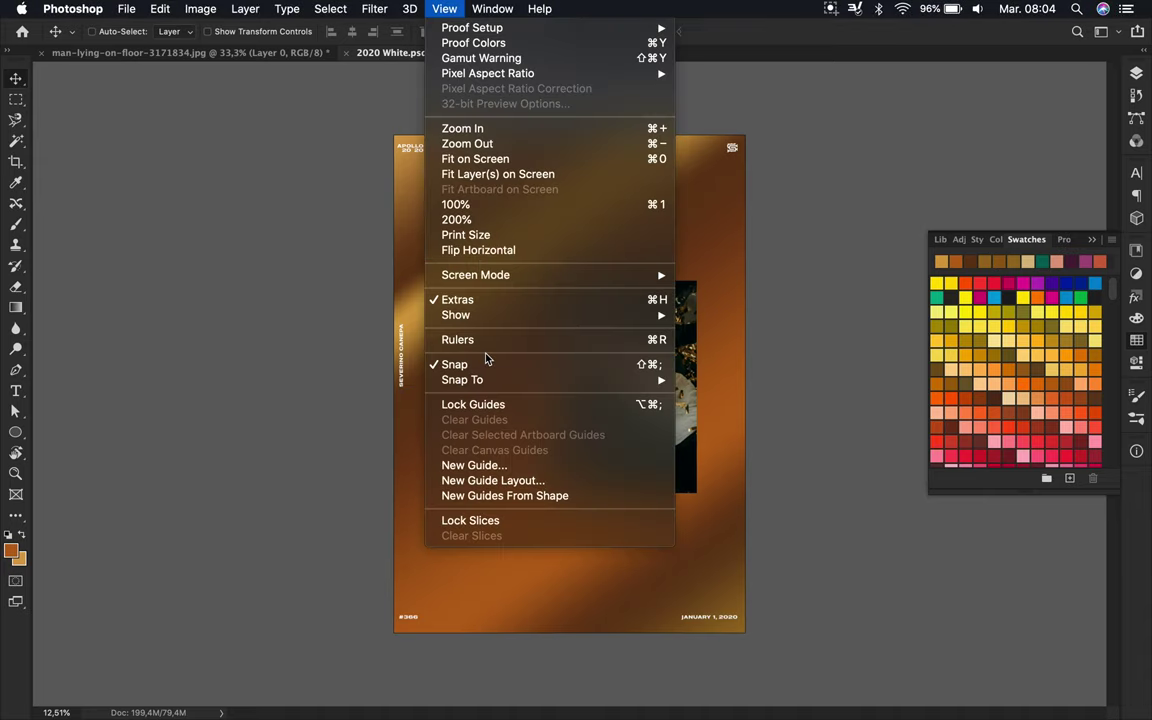
click(493, 480)
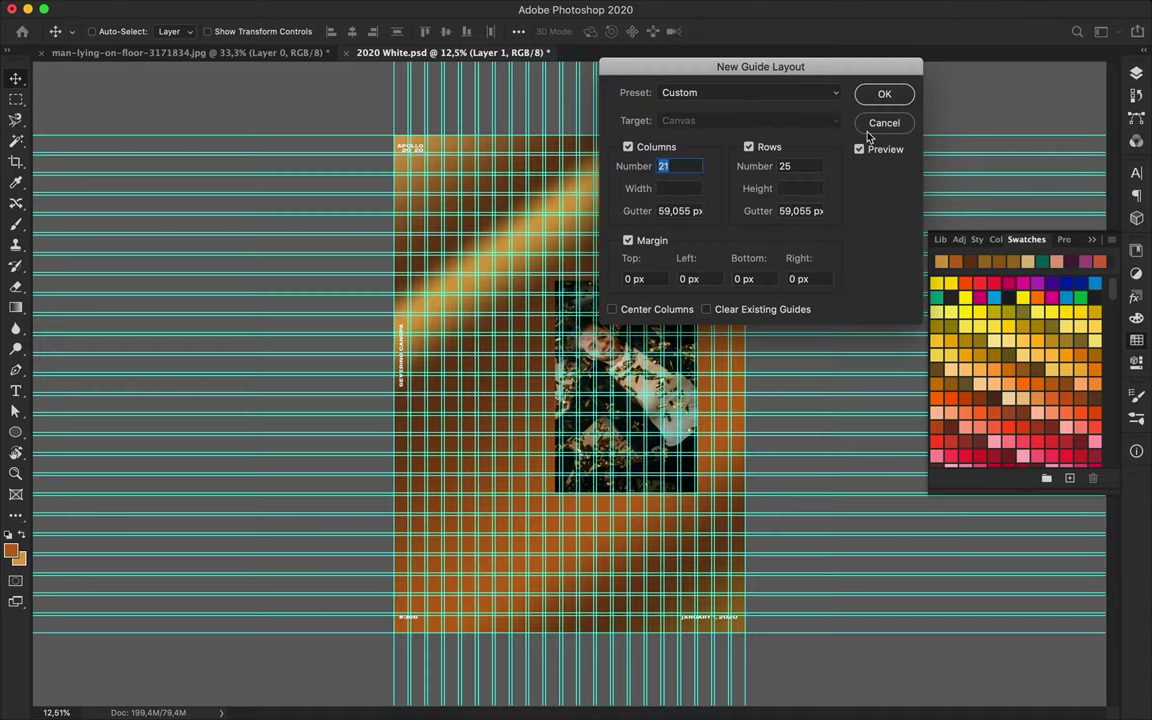
key(Return)
click(374, 8)
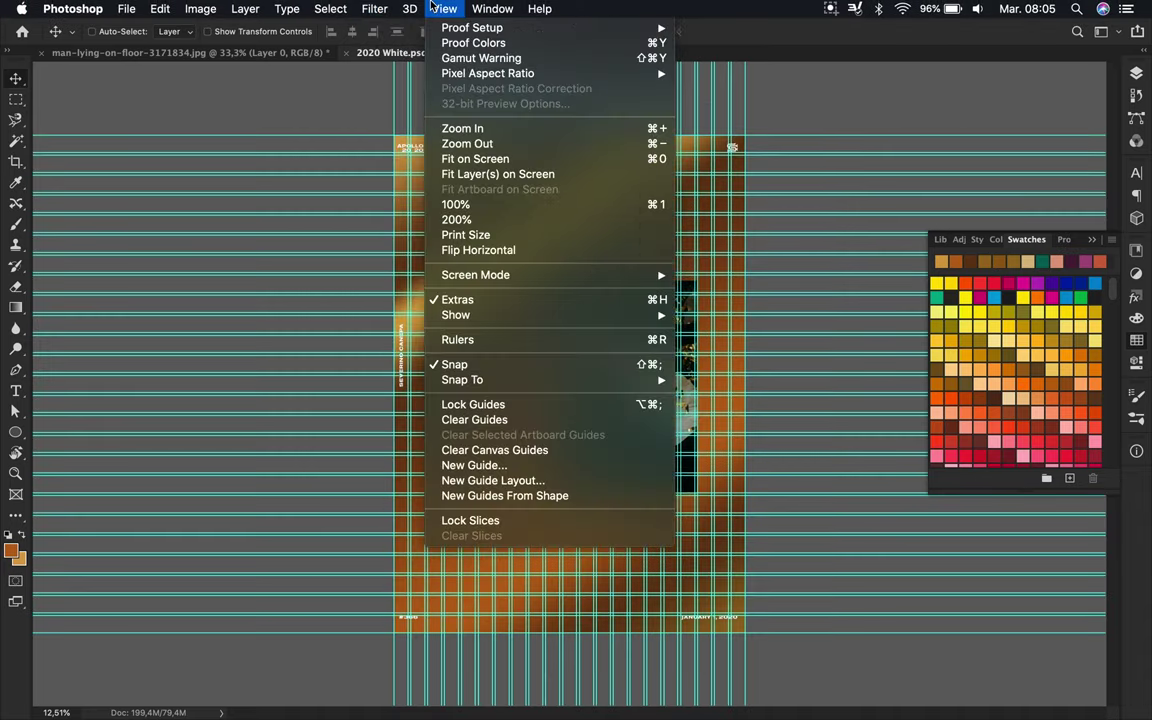
click(475, 158)
Step: Move the photo down and right, hide the guides, and duplicate the background rectangle
drag(629, 349, 648, 420)
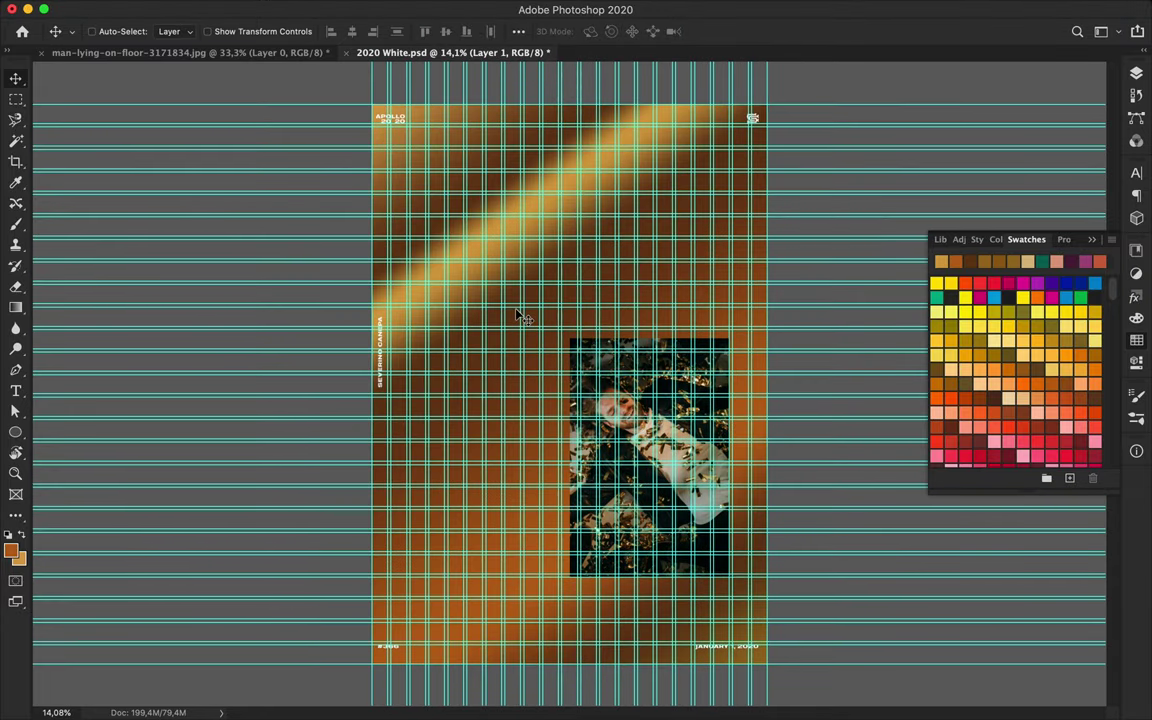
key(ctrl+semicolon)
ctrl+click(497, 309)
key(ctrl+j)
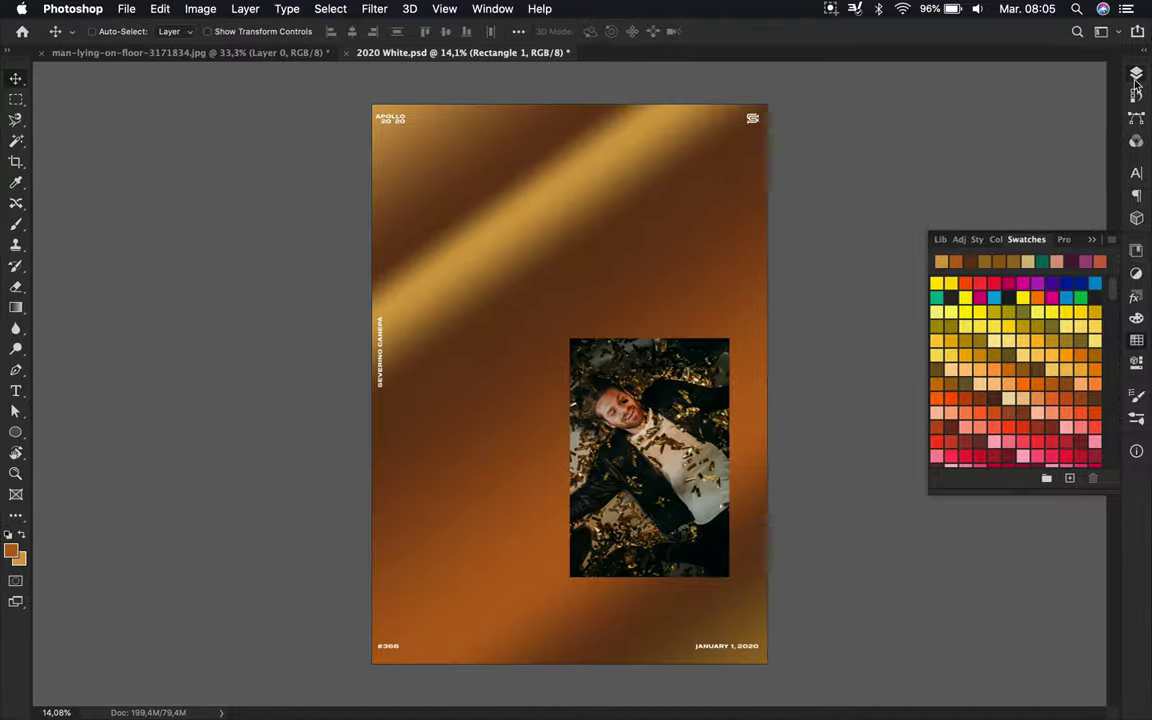
Step: Shrink the rectangle copy inward from its corners and left edge
key(F7)
key(ctrl+t)
drag(360, 93, 398, 134)
mouse_move(770, 665)
mouse_down()
mouse_move(758, 657)
mouse_move(778, 657)
mouse_up()
drag(399, 395, 418, 395)
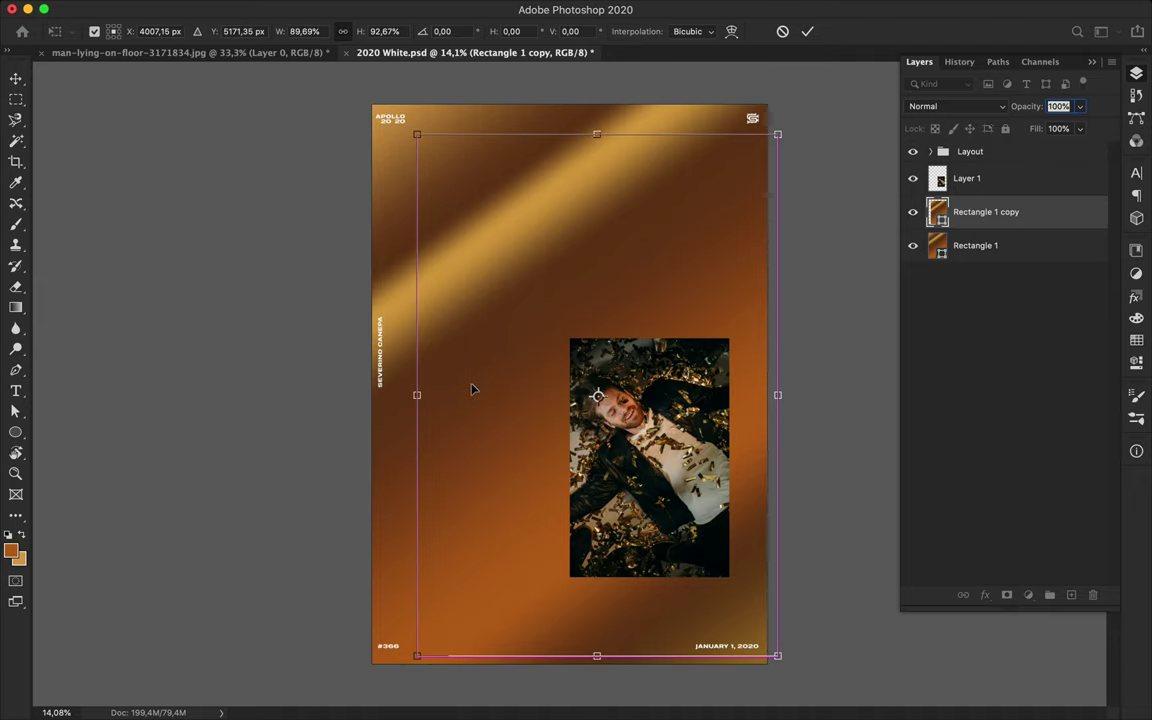
key(Return)
Step: Change the gradient angle of the original background rectangle
click(401, 217)
key(a)
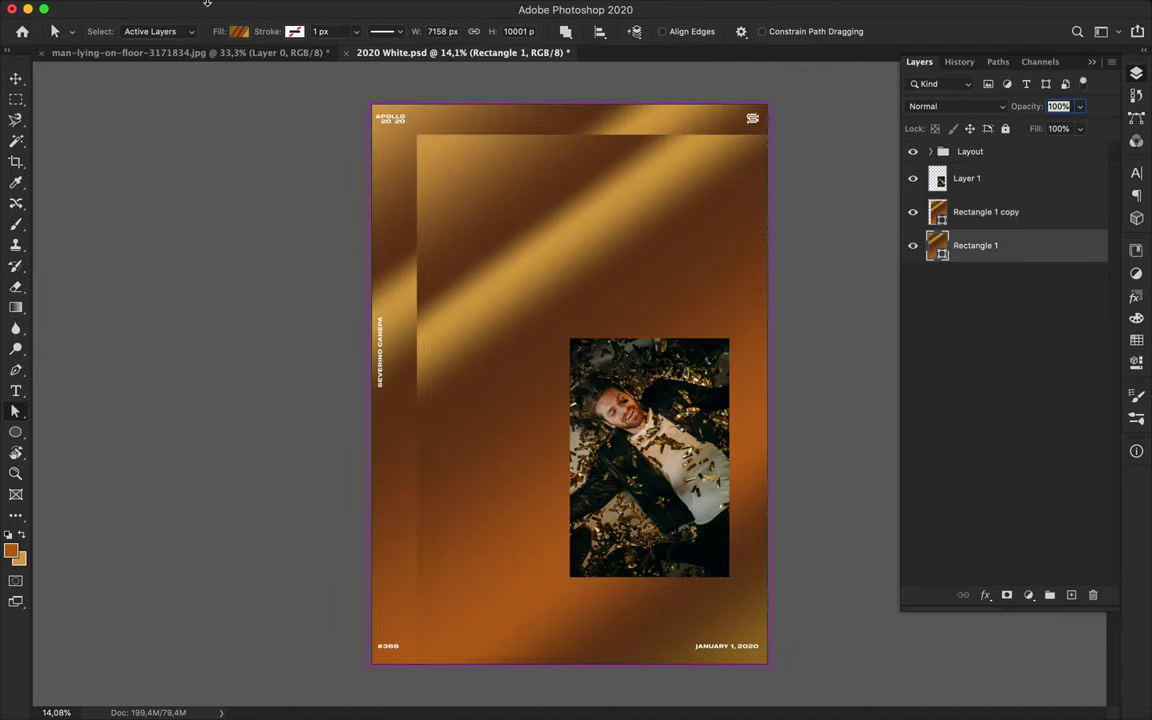
click(238, 31)
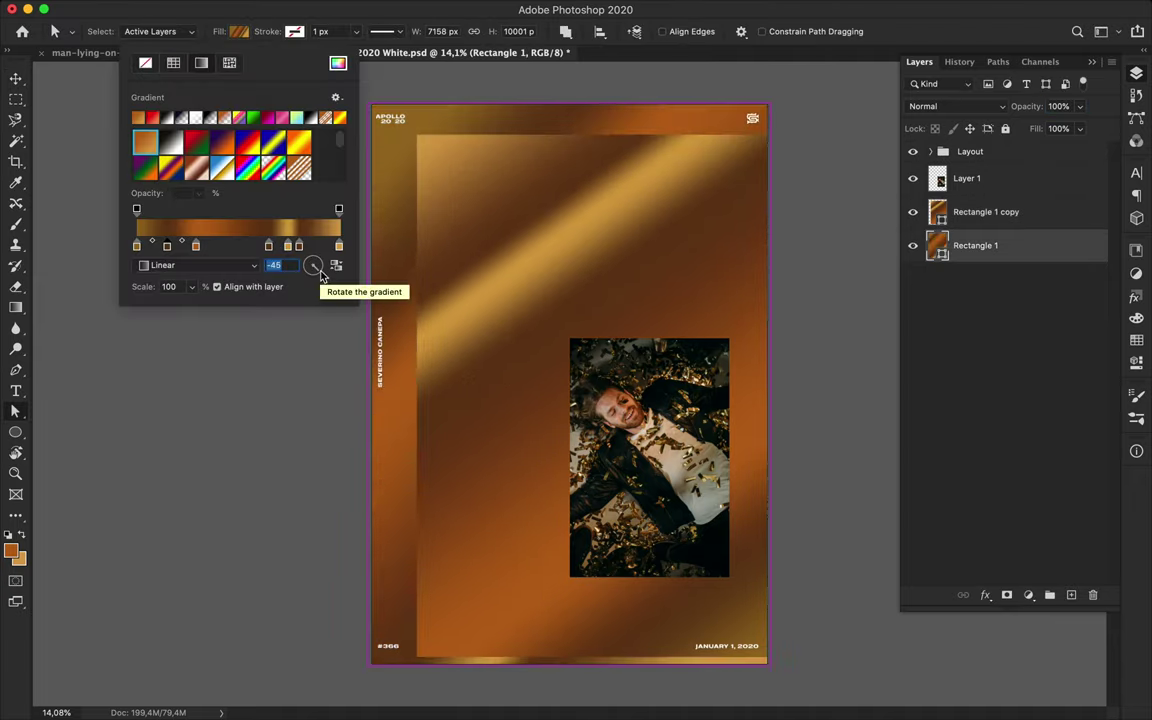
text(1)
key(Return)
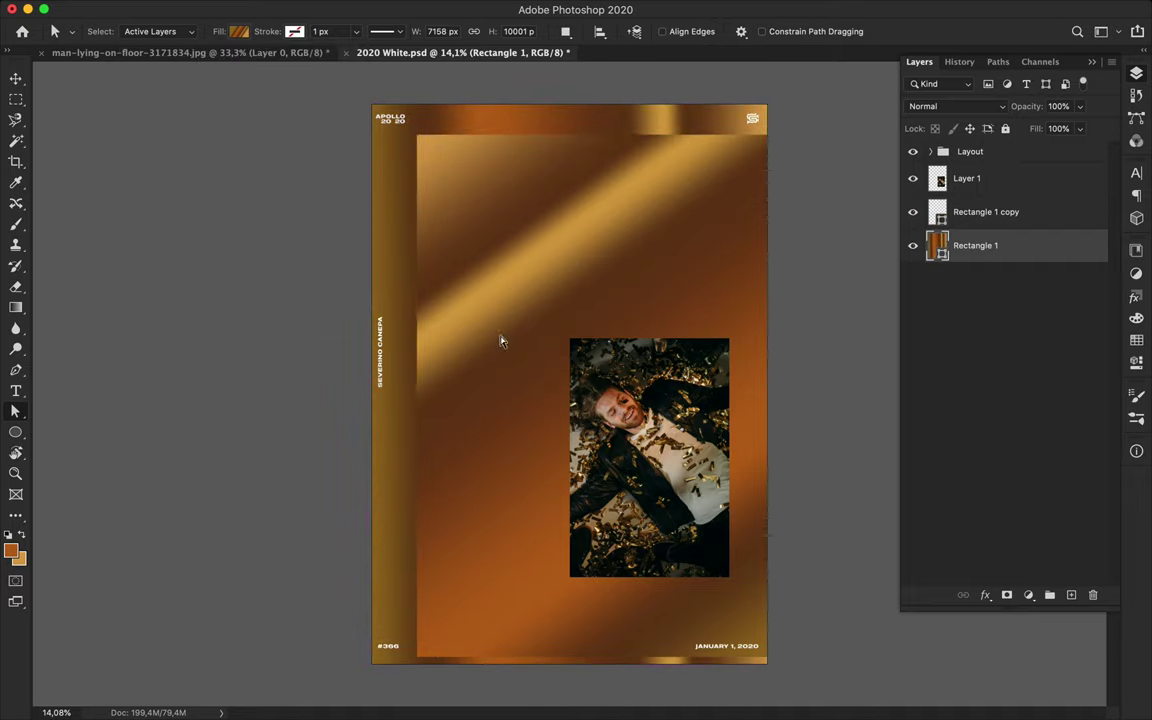
Step: Nudge the inset panel slightly right and add a new empty layer
key(v)
click(985, 211)
drag(653, 197, 663, 231)
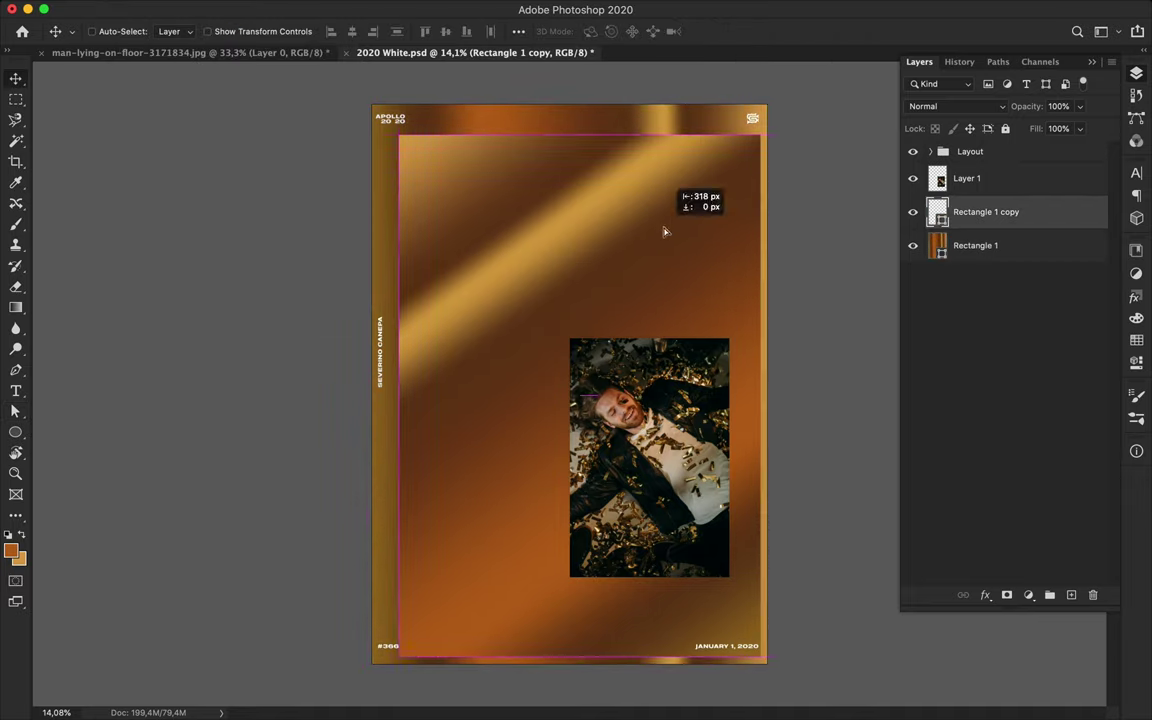
click(970, 245)
Step: Draw a rectangle covering the whole poster with the Rectangle tool
key(ctrl+shift+alt+n)
key(m)
key(u)
click(177, 31)
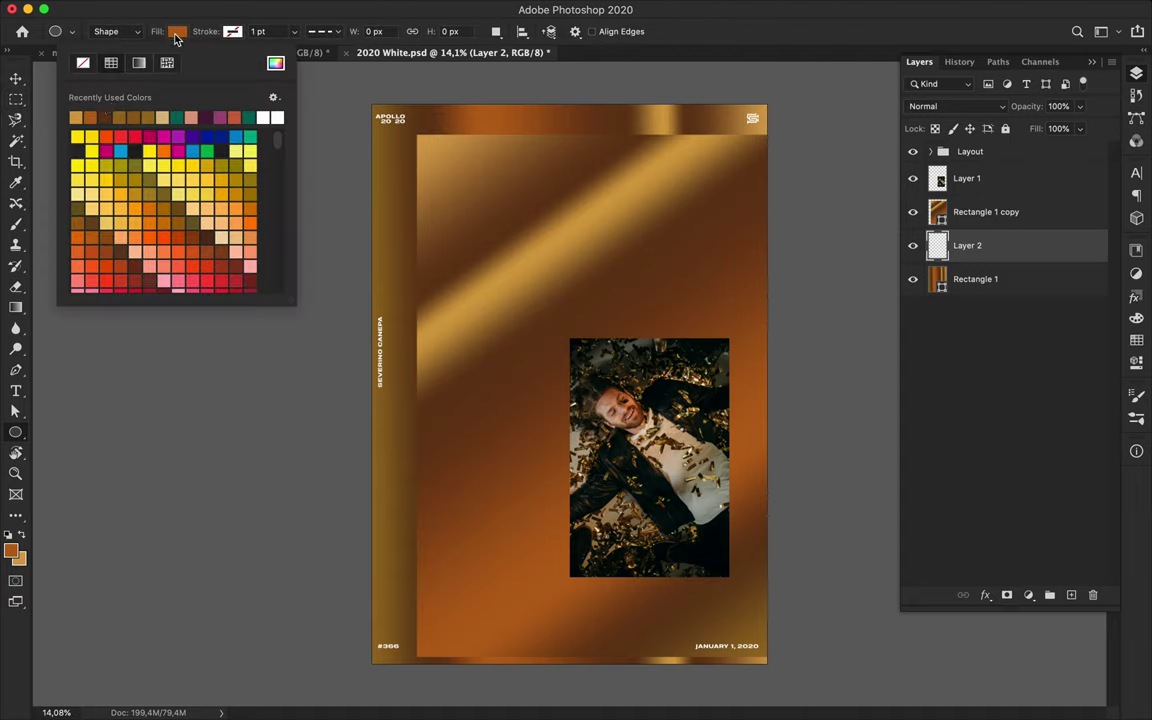
right_click(16, 432)
click(77, 427)
drag(368, 100, 767, 663)
Step: Fill the new rectangle with dark brown #532e0b
key(v)
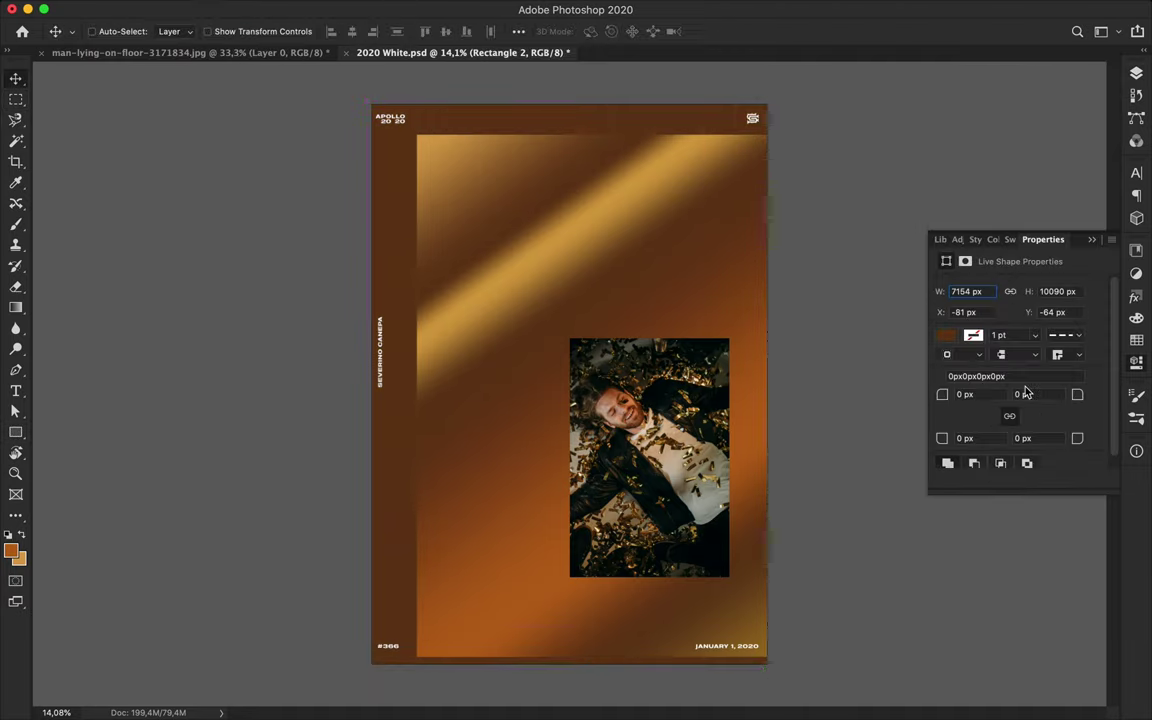
click(946, 337)
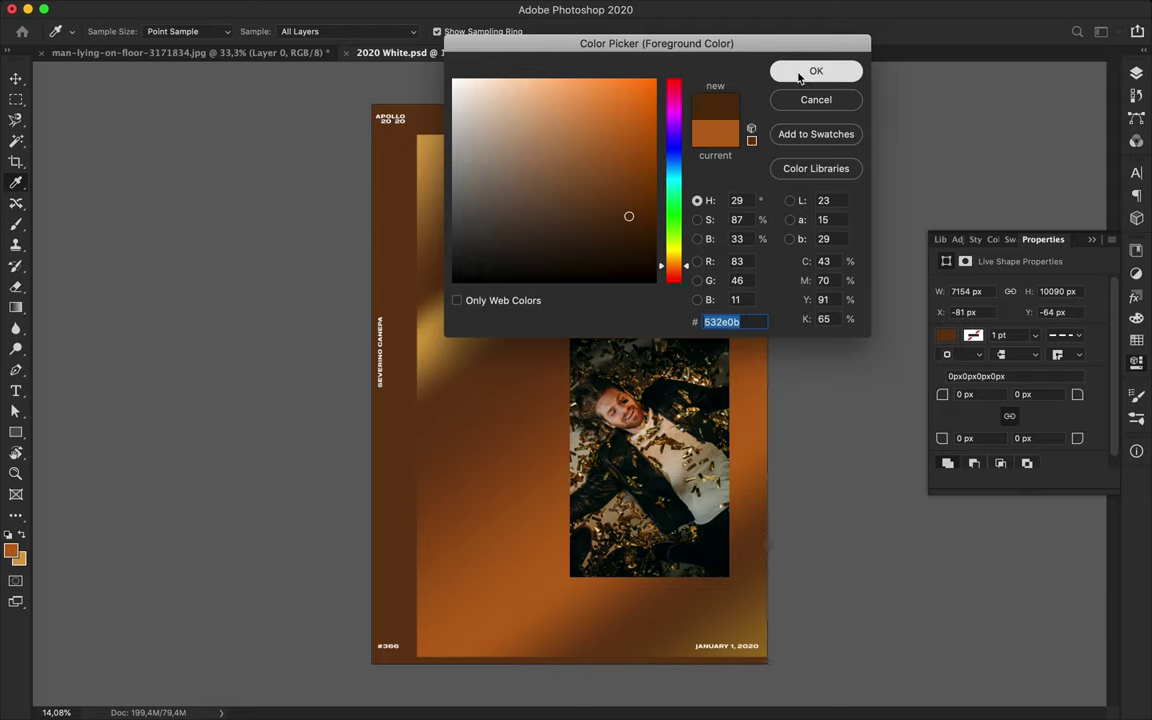
click(799, 78)
key(u)
click(239, 31)
key(Escape)
key(v)
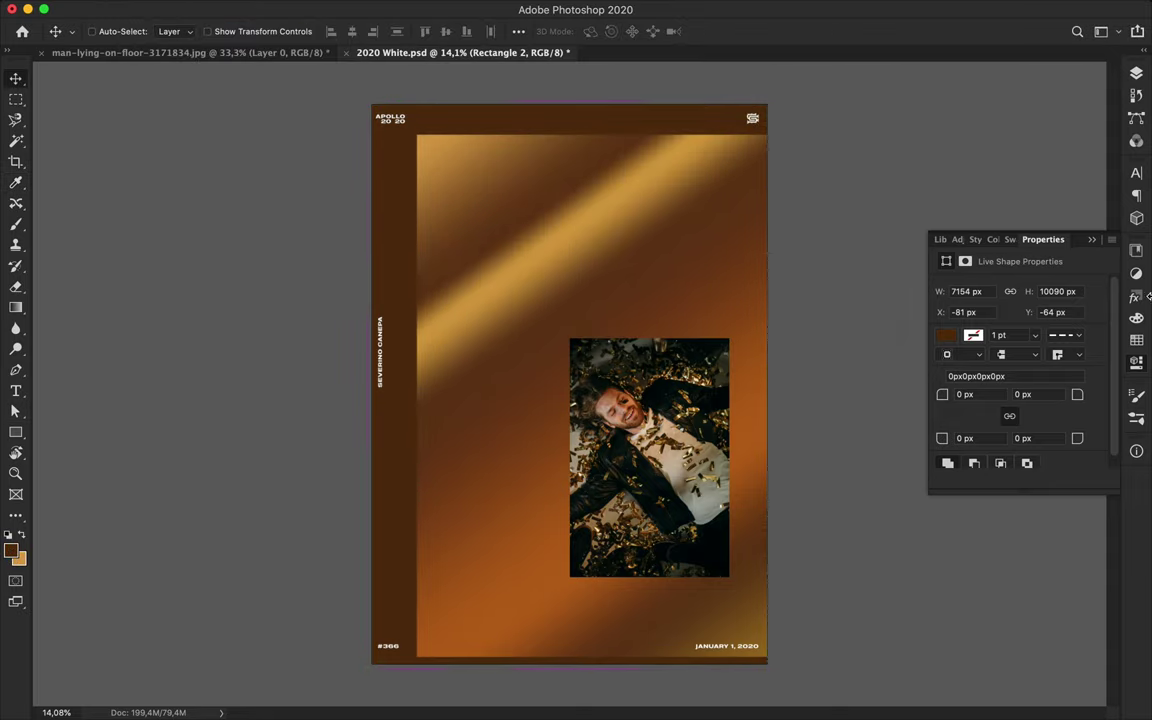
Step: Set the dark rectangle's blend mode to Linear Light
click(1137, 172)
click(1137, 250)
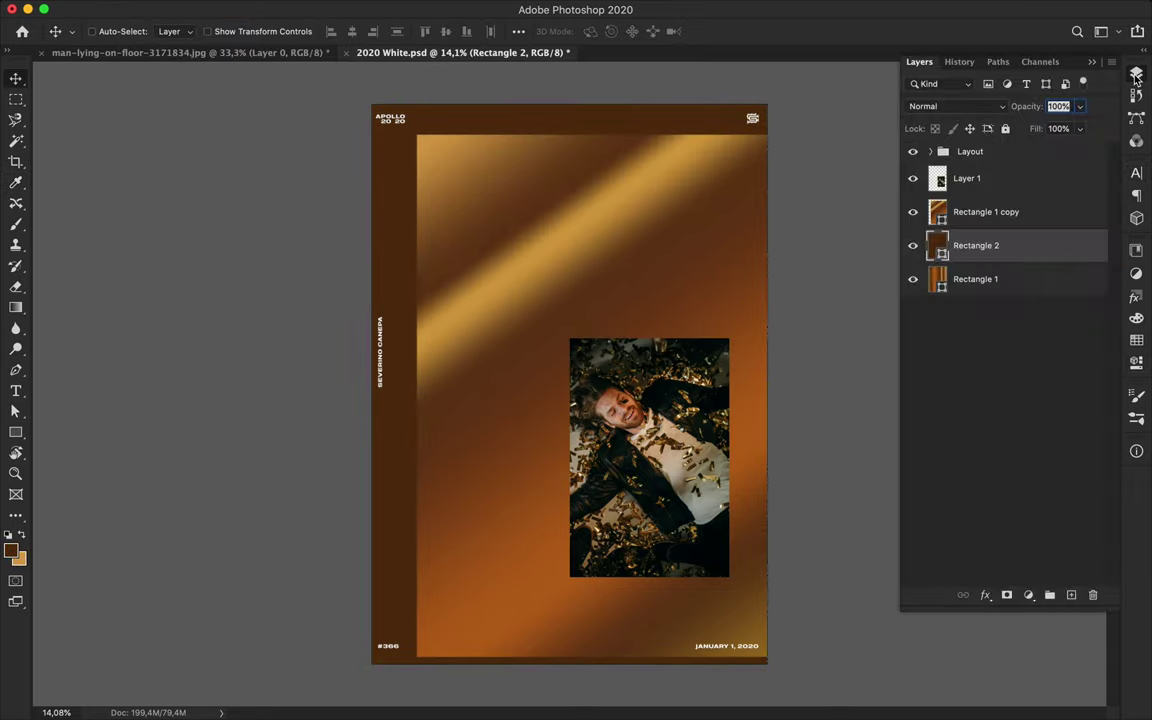
click(995, 107)
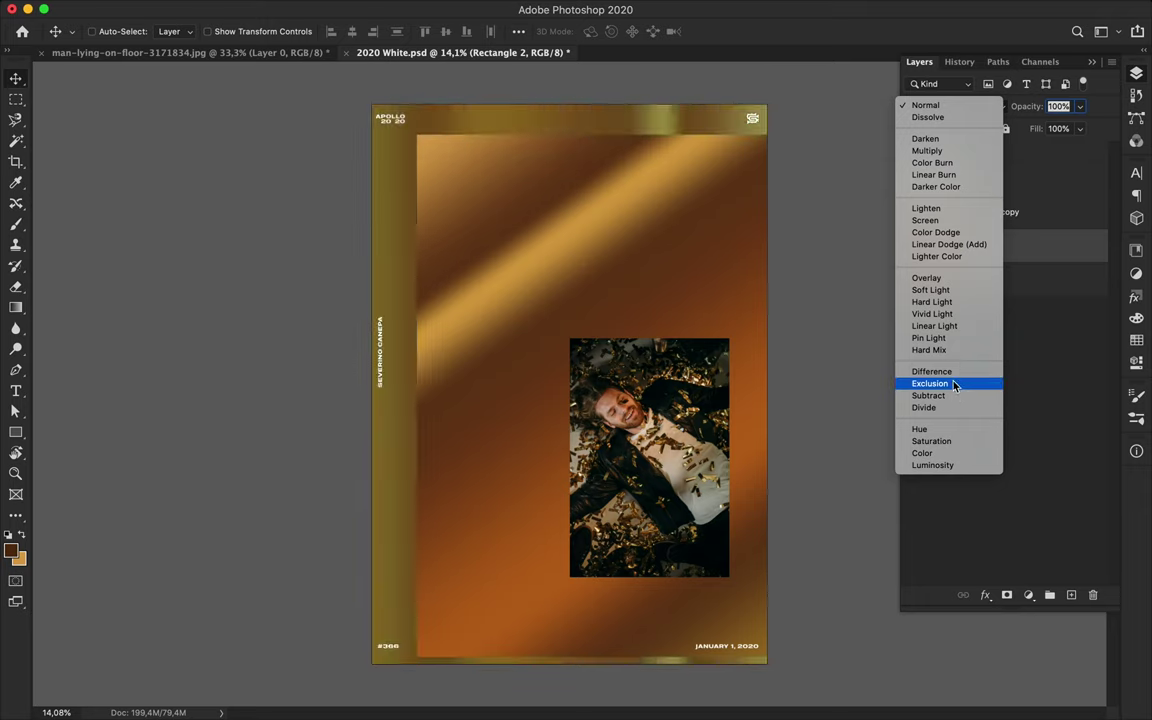
click(940, 326)
click(652, 402)
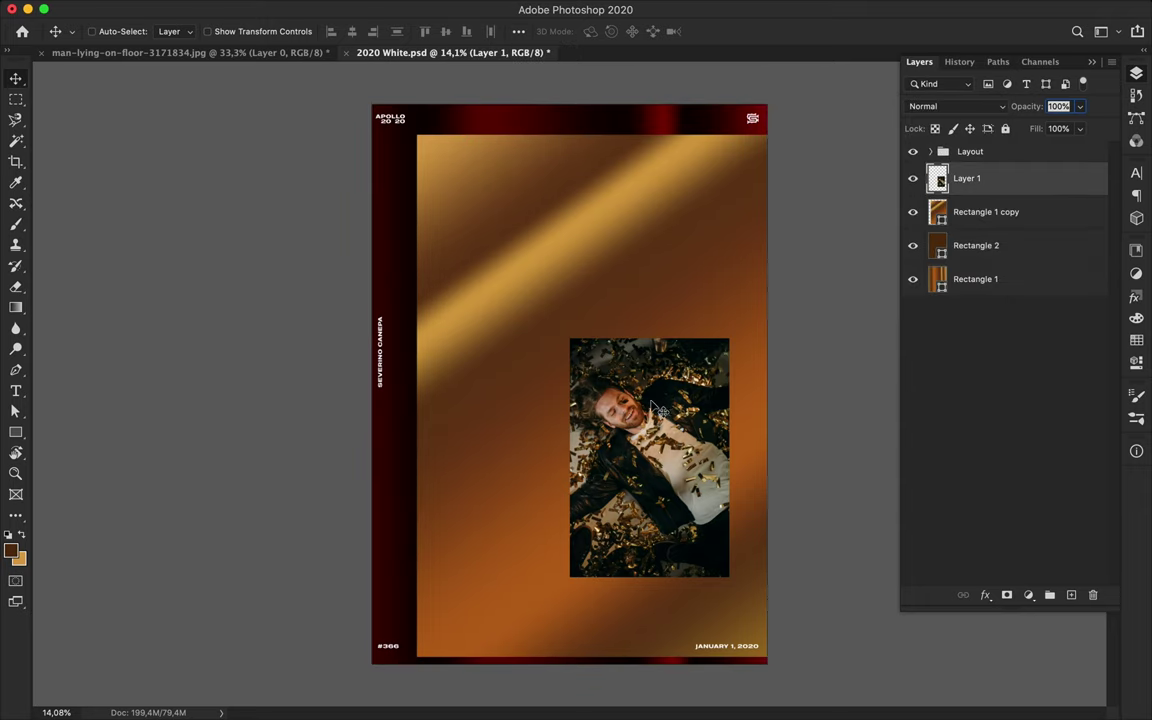
Step: Adjust the gold gradient panel's top and bottom edges with Free Transform
drag(652, 408, 650, 388)
key(ctrl+semicolon)
ctrl+click(514, 303)
key(ctrl+t)
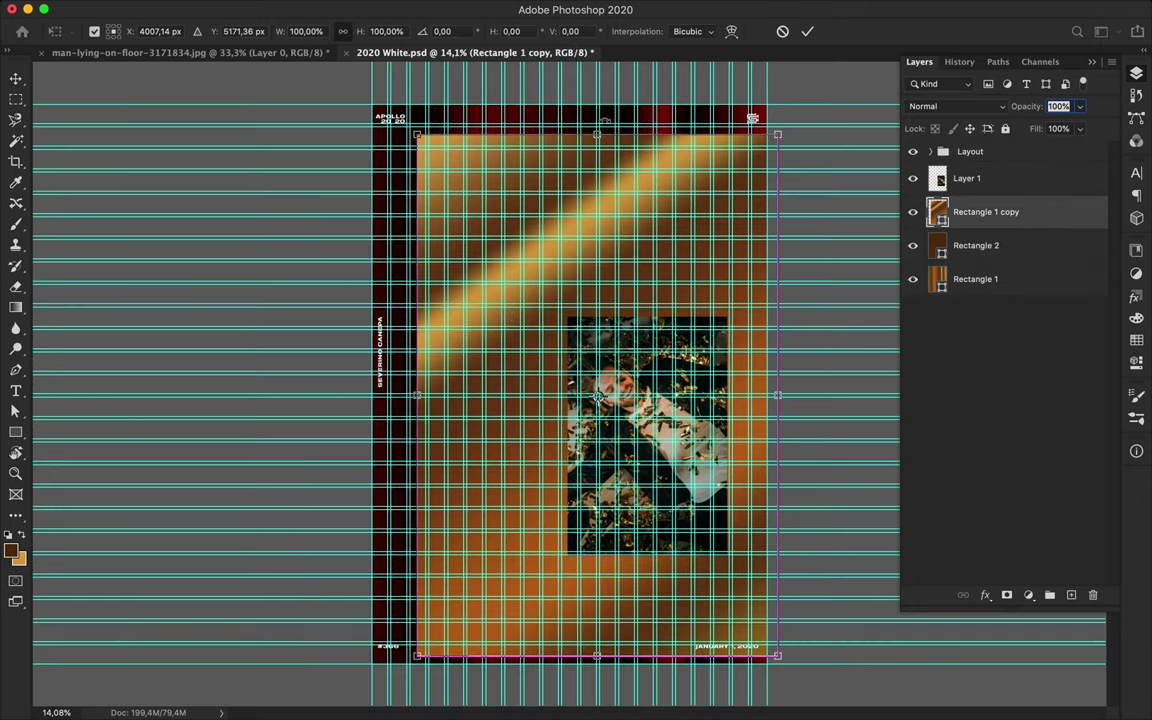
drag(597, 134, 594, 123)
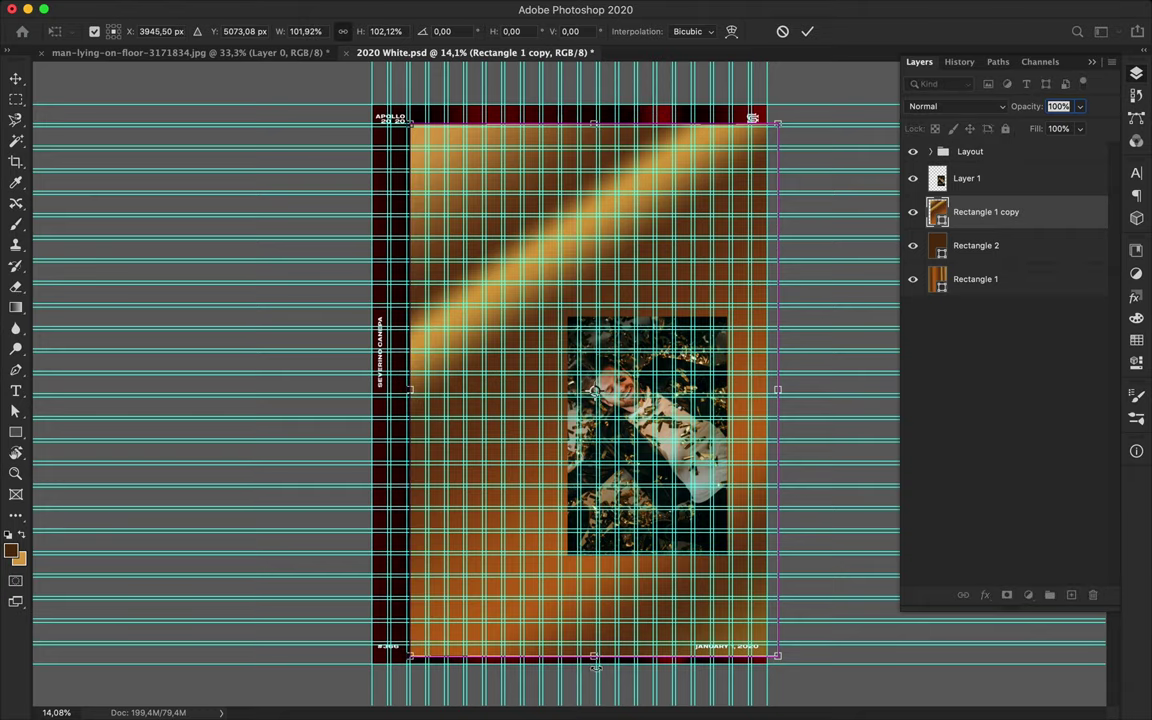
drag(594, 658, 594, 641)
key(Return)
Step: Move the photo lower right and Alt-drag two offset copies of it
key(ctrl+semicolon)
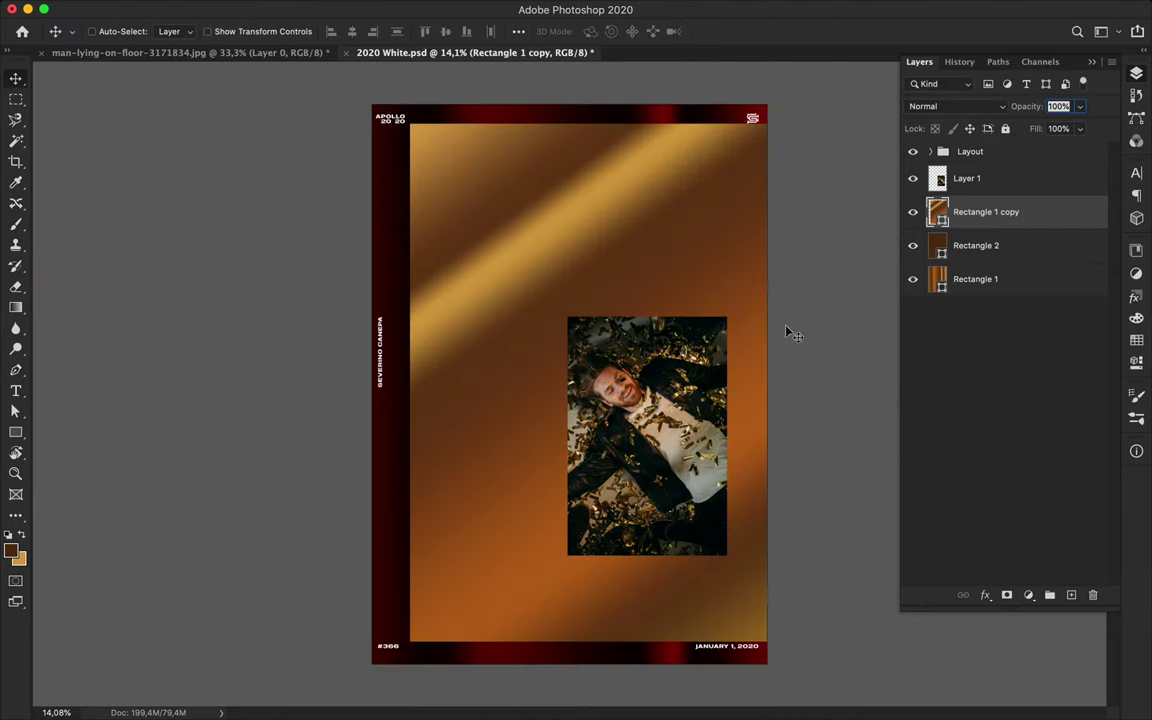
drag(674, 451, 693, 497)
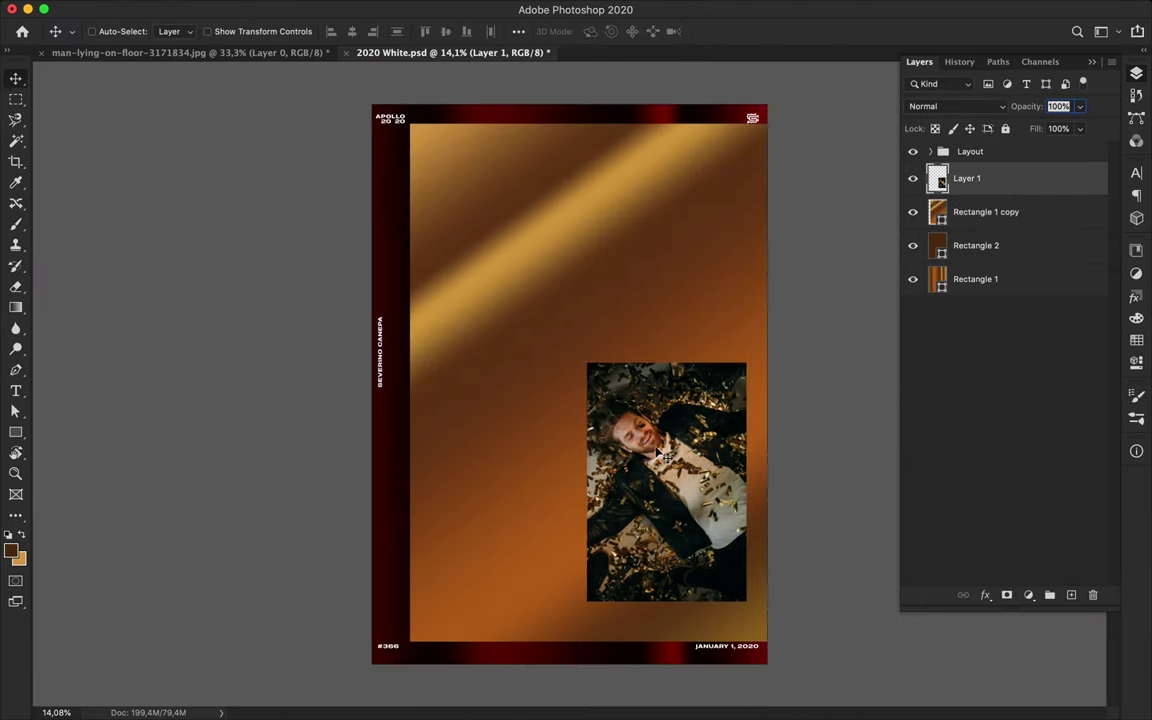
drag(659, 452, 629, 429)
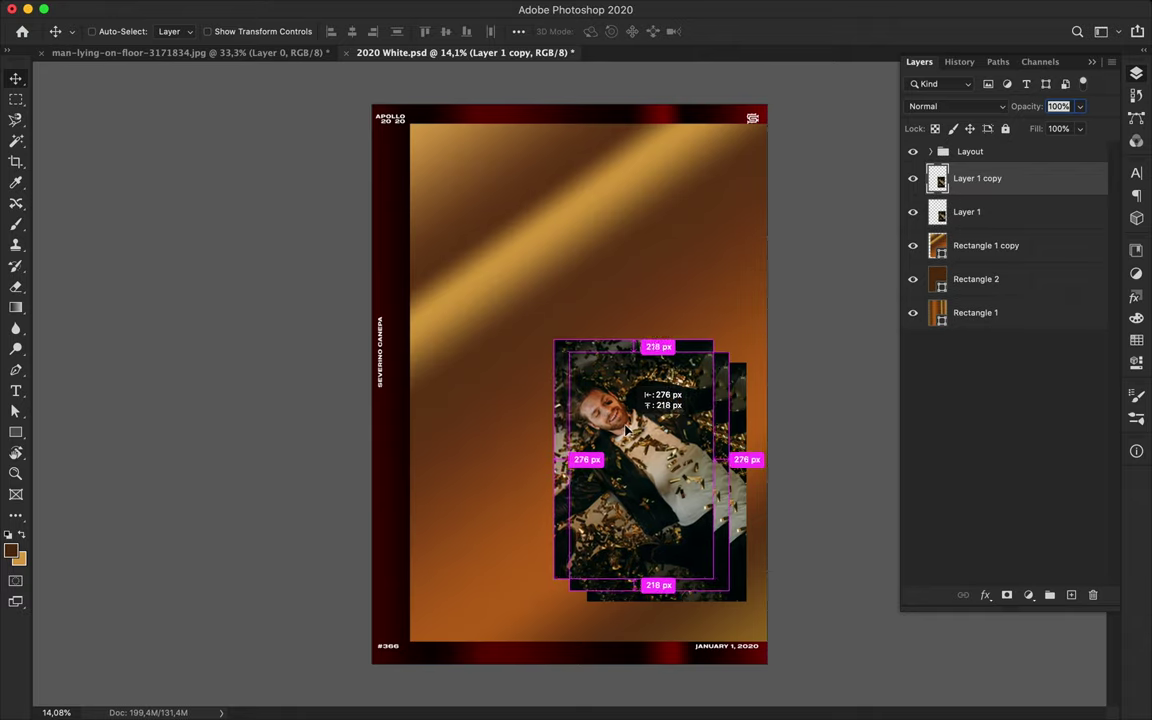
drag(945, 225, 986, 219)
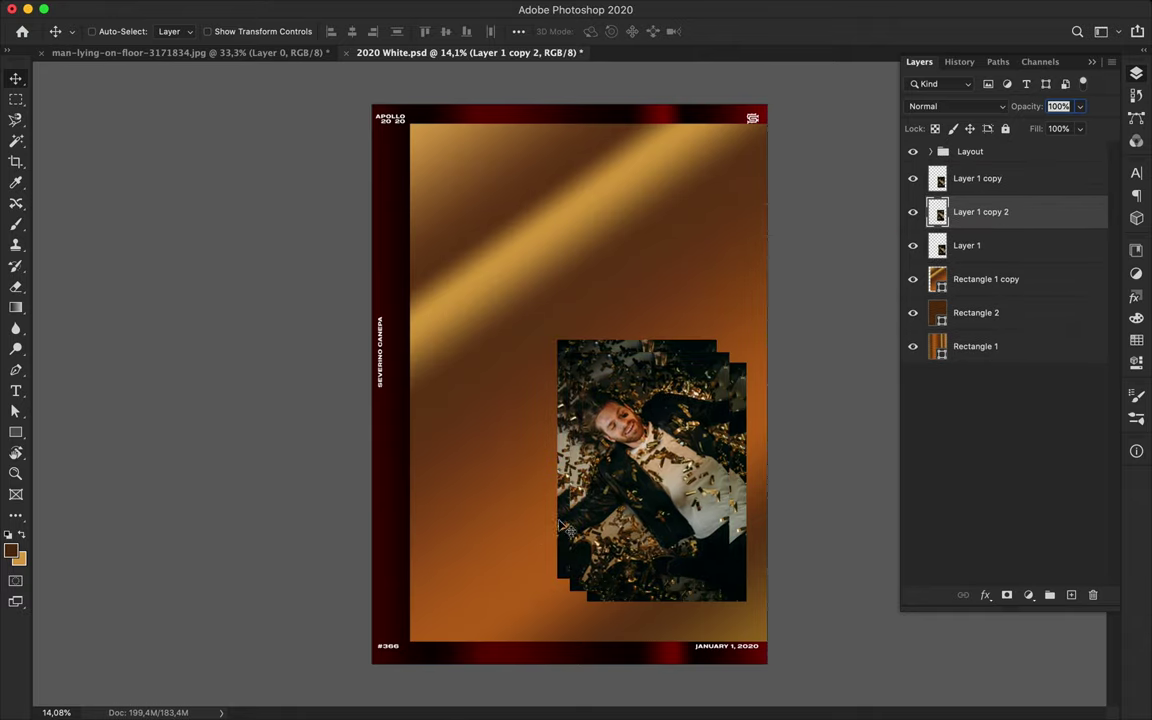
scroll(541, 540, up, 5)
scroll(668, 297, down, 3)
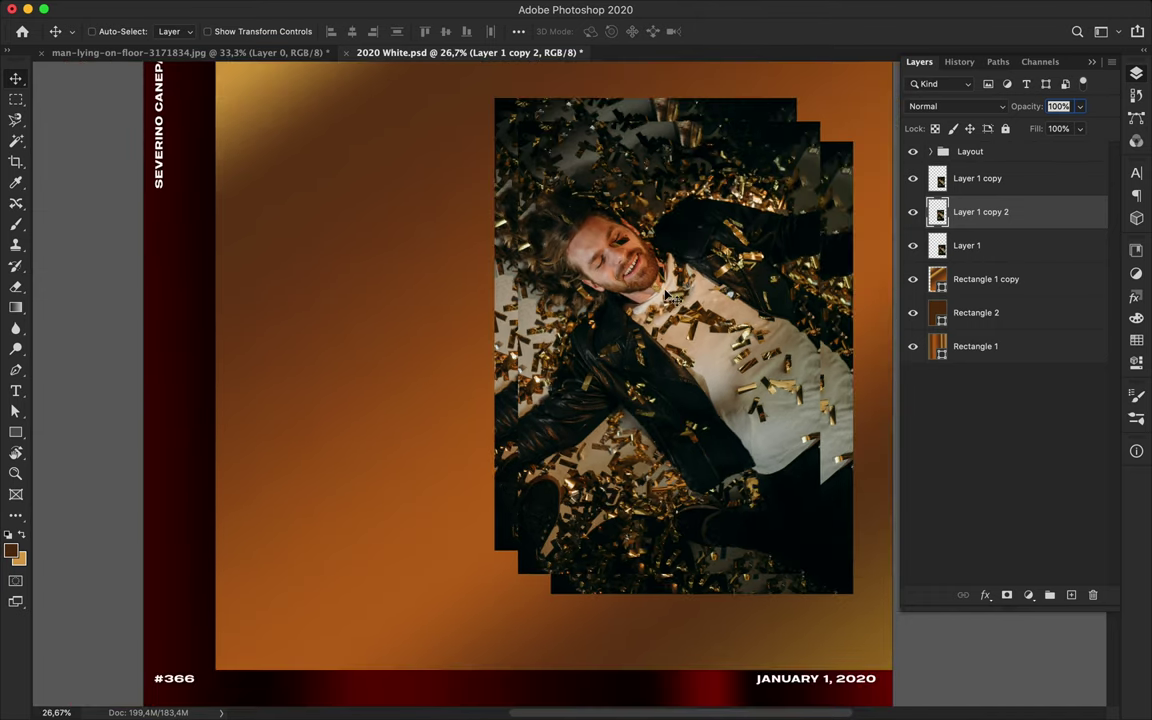
Step: Trace a lasso selection on the top photo copy
super+click(676, 300)
key(l)
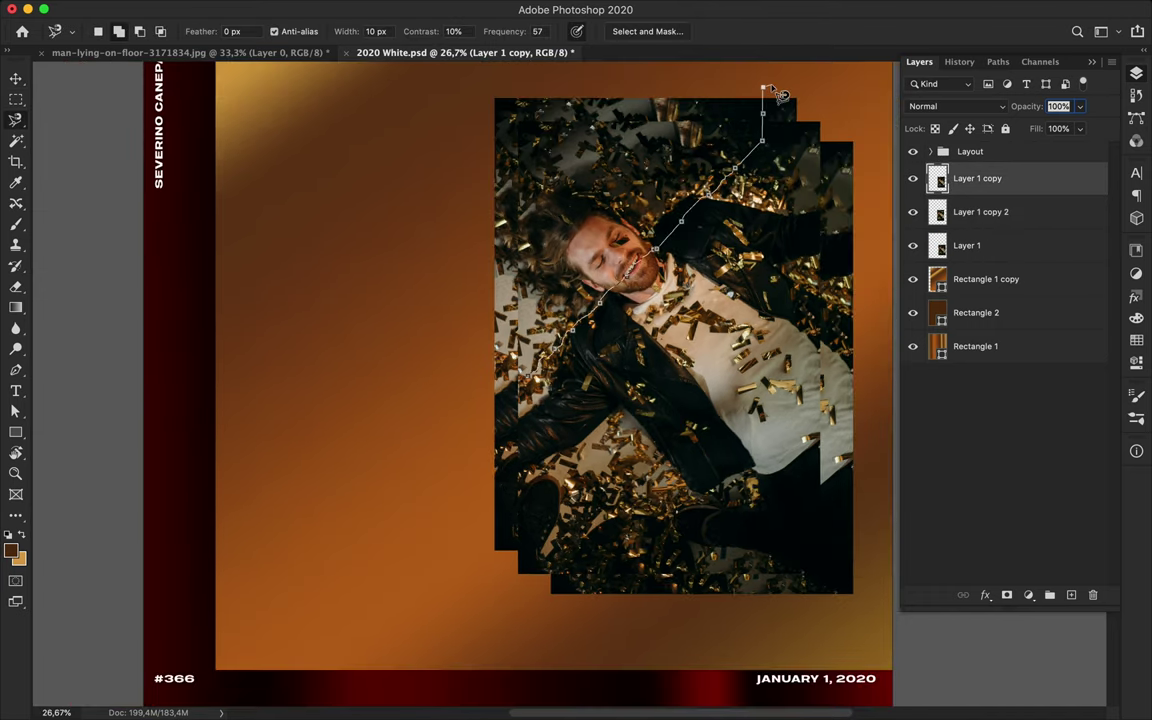
double_click(778, 95)
Step: Cut a triangular piece out of Layer 1 copy with the Polygonal Lasso
key(shift+l)
click(511, 421)
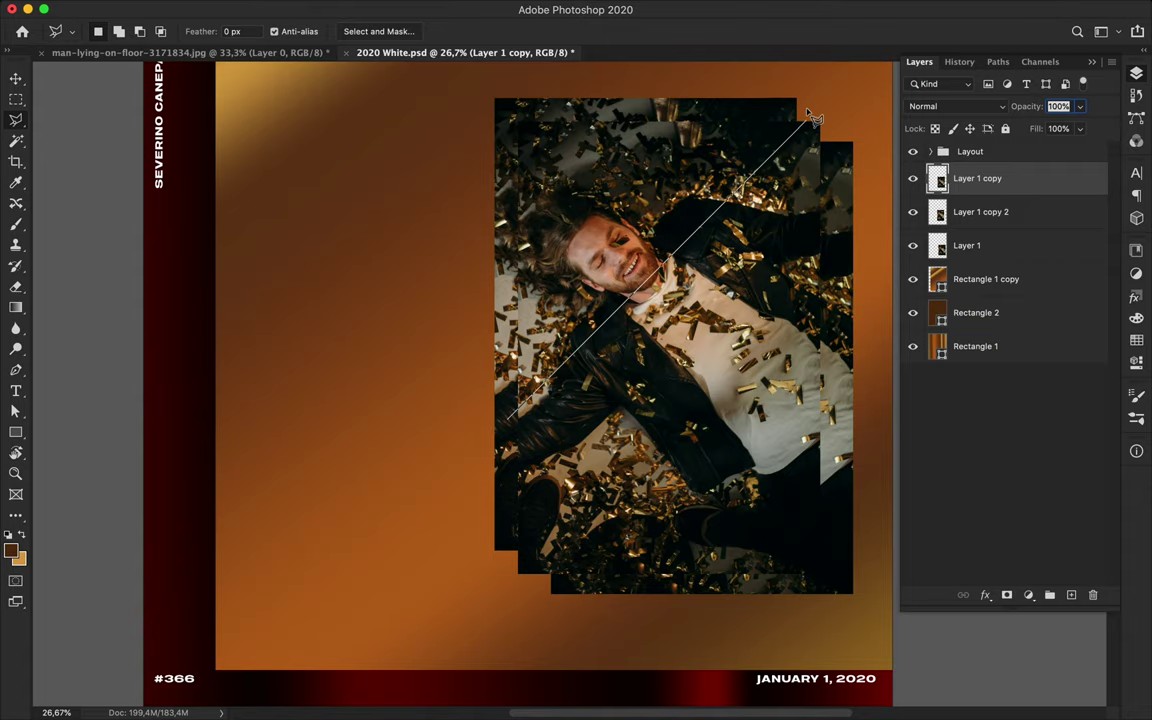
click(509, 422)
key(Delete)
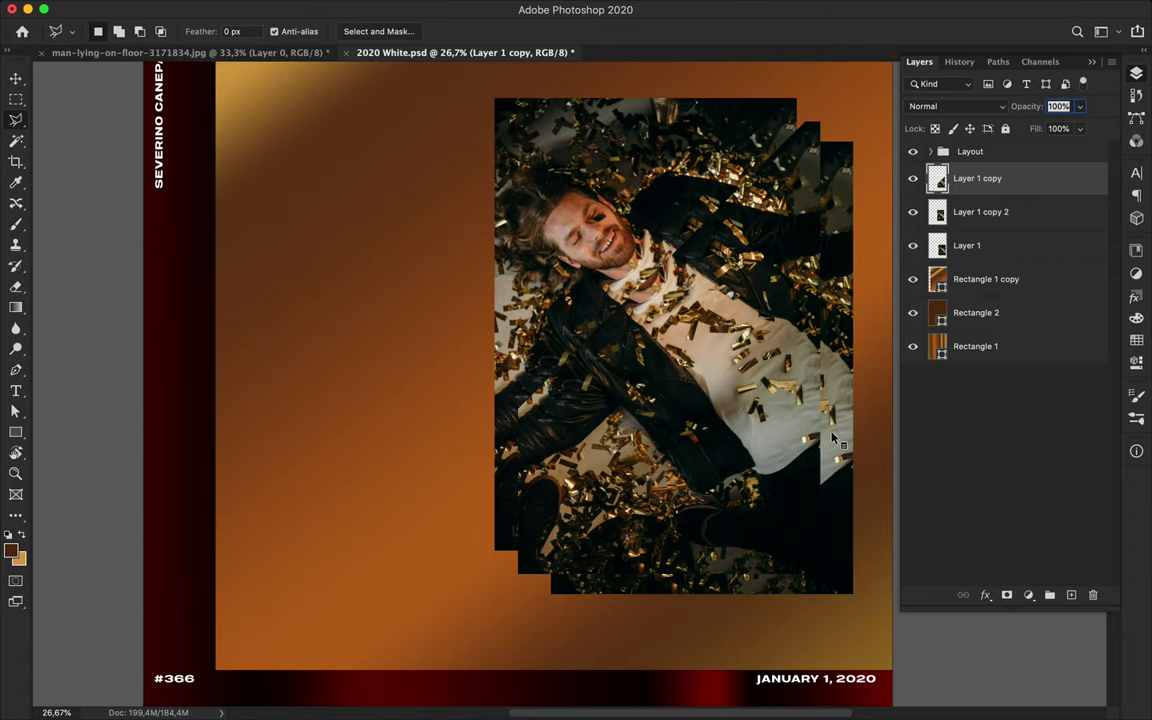
Step: Delete a diagonal strip from Layer 1 and zoom out to view the poster
key(alt+bracketleft)
key(alt+bracketleft)
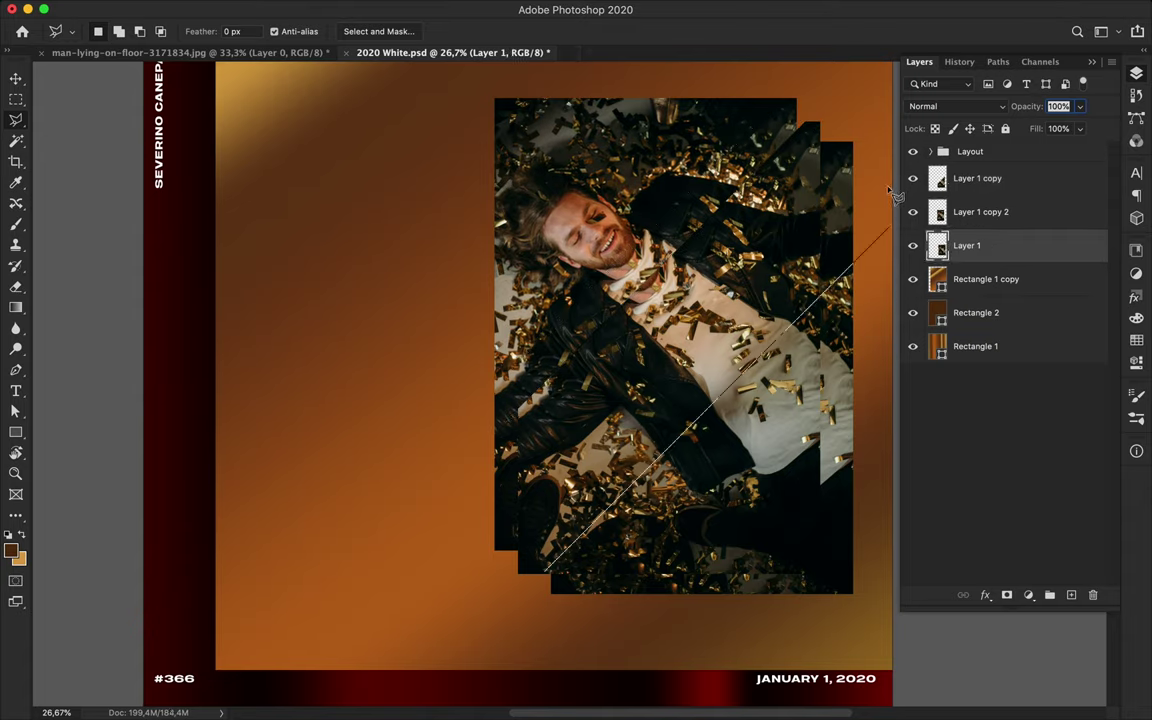
click(541, 584)
key(Delete)
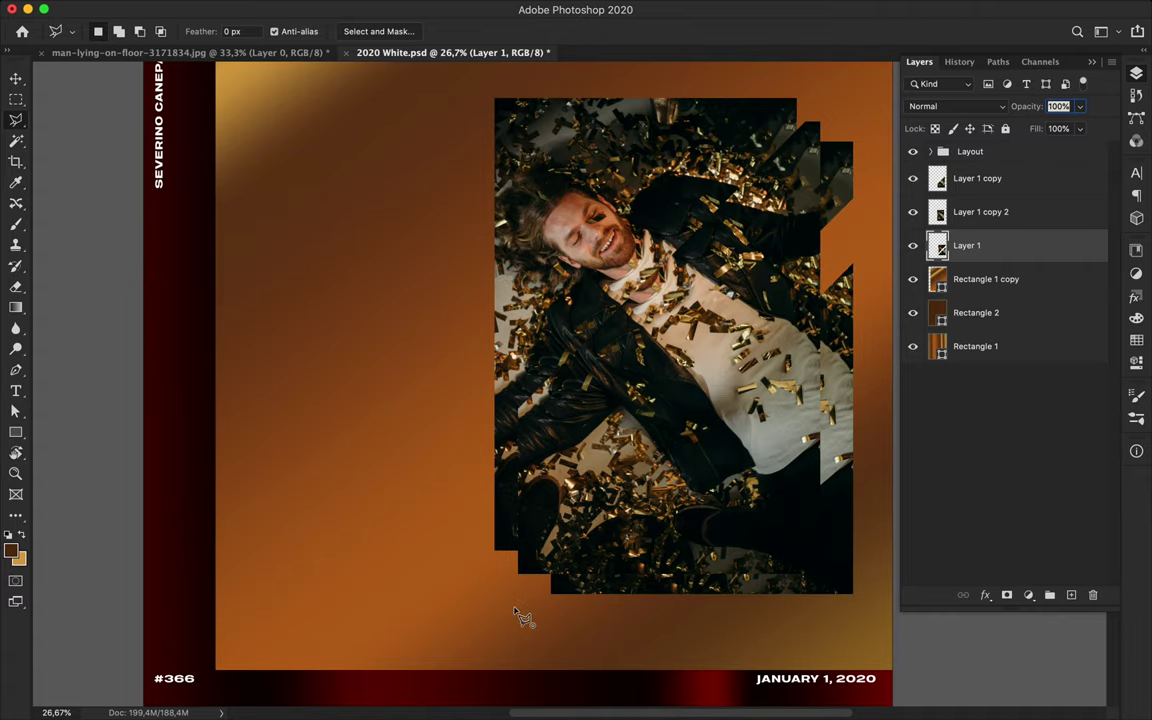
scroll(525, 610, up, 3)
scroll(525, 610, right, 2)
key(v)
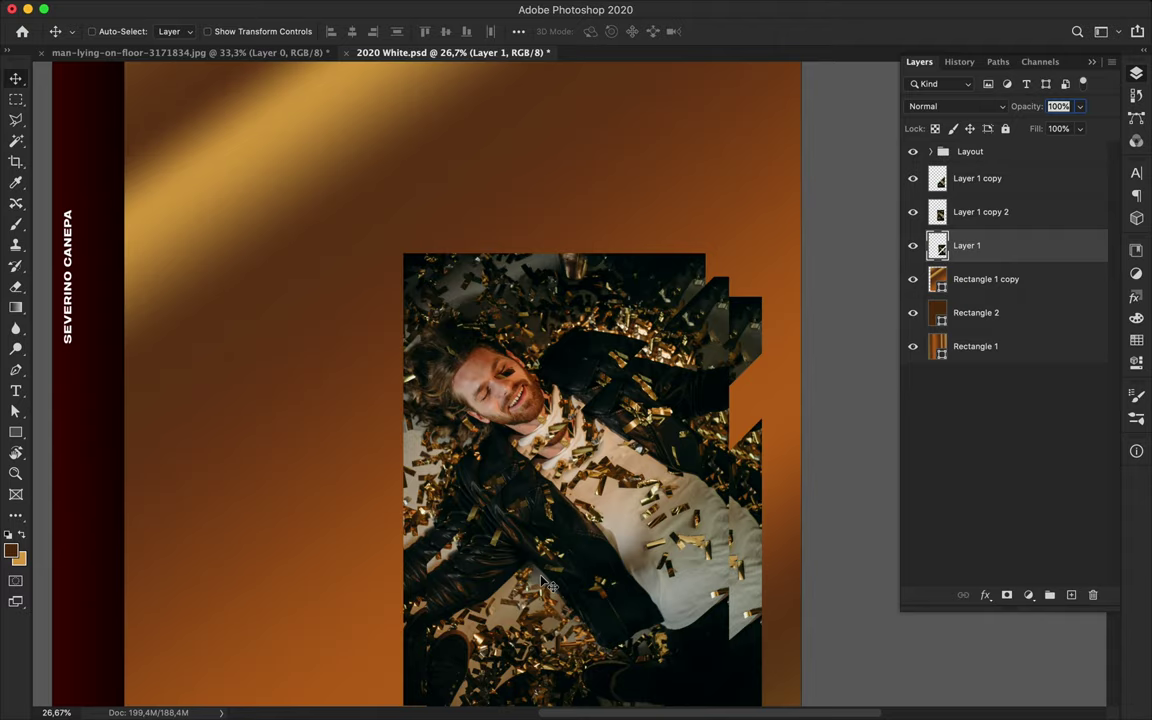
scroll(541, 584, down, 2)
scroll(541, 584, down, 2)
scroll(543, 587, down, 1)
scroll(545, 590, down, 1)
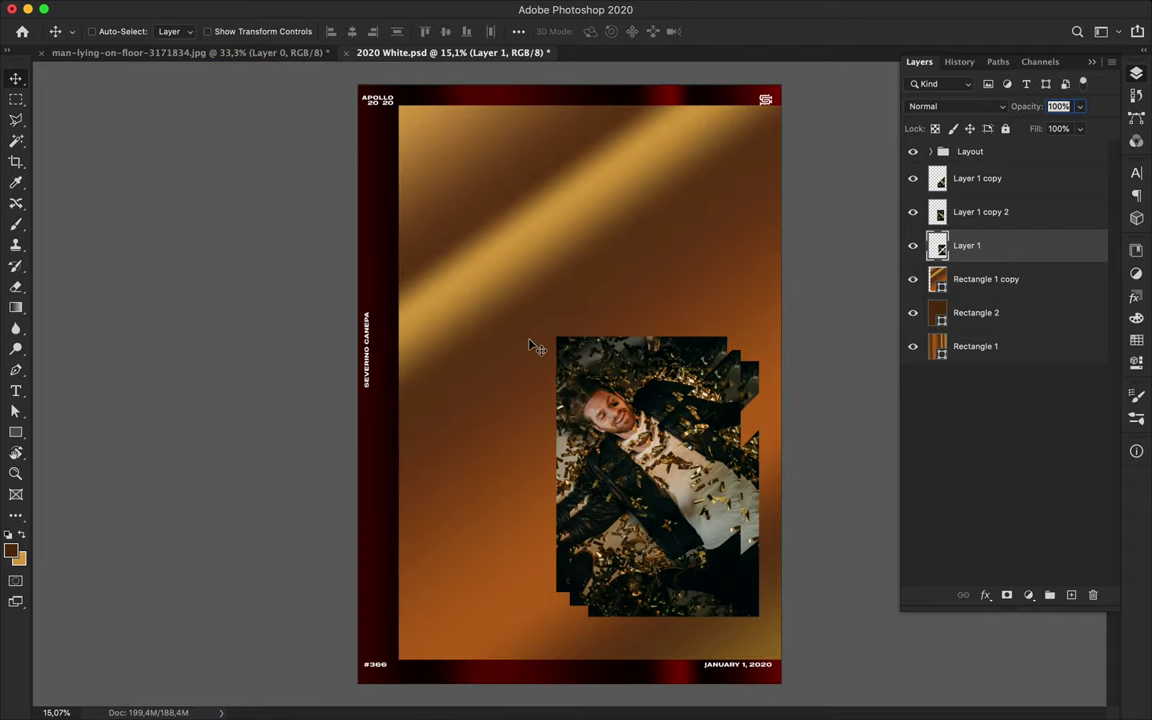
Step: Delete the dark and original border rectangle layers
key(a)
key(alt+bracketleft)
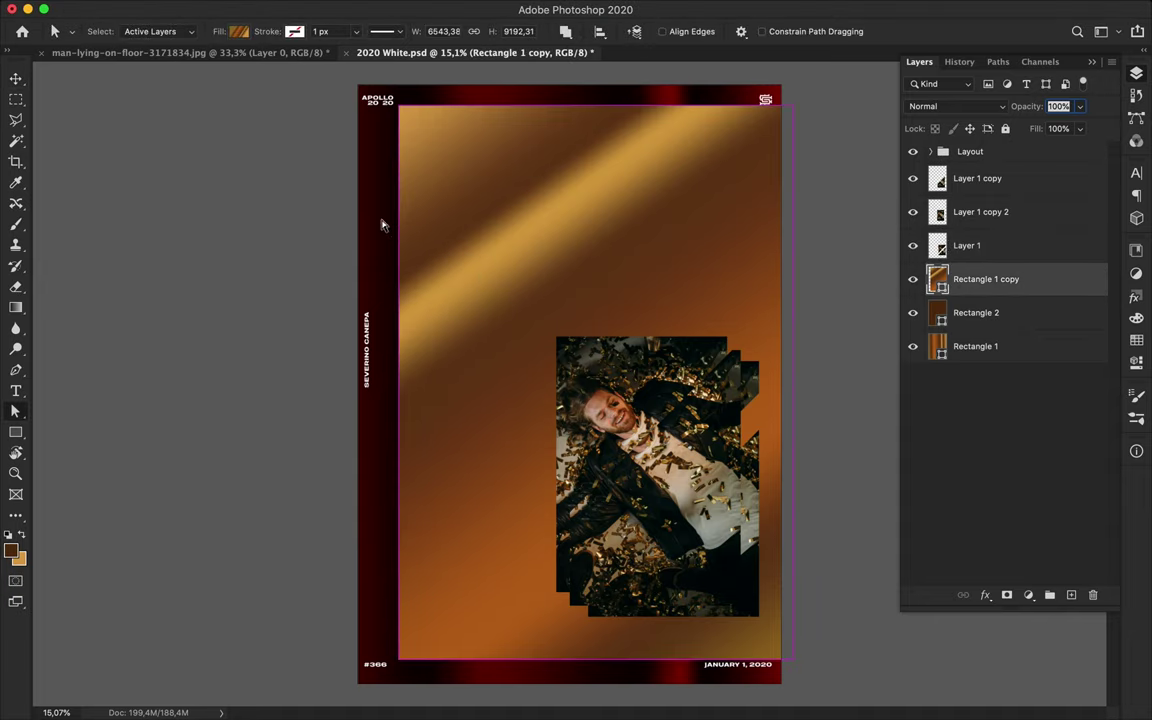
key(v)
key(alt+bracketleft)
key(Delete)
key(Delete)
Step: Stretch the gradient panel to cover the entire poster
key(ctrl+t)
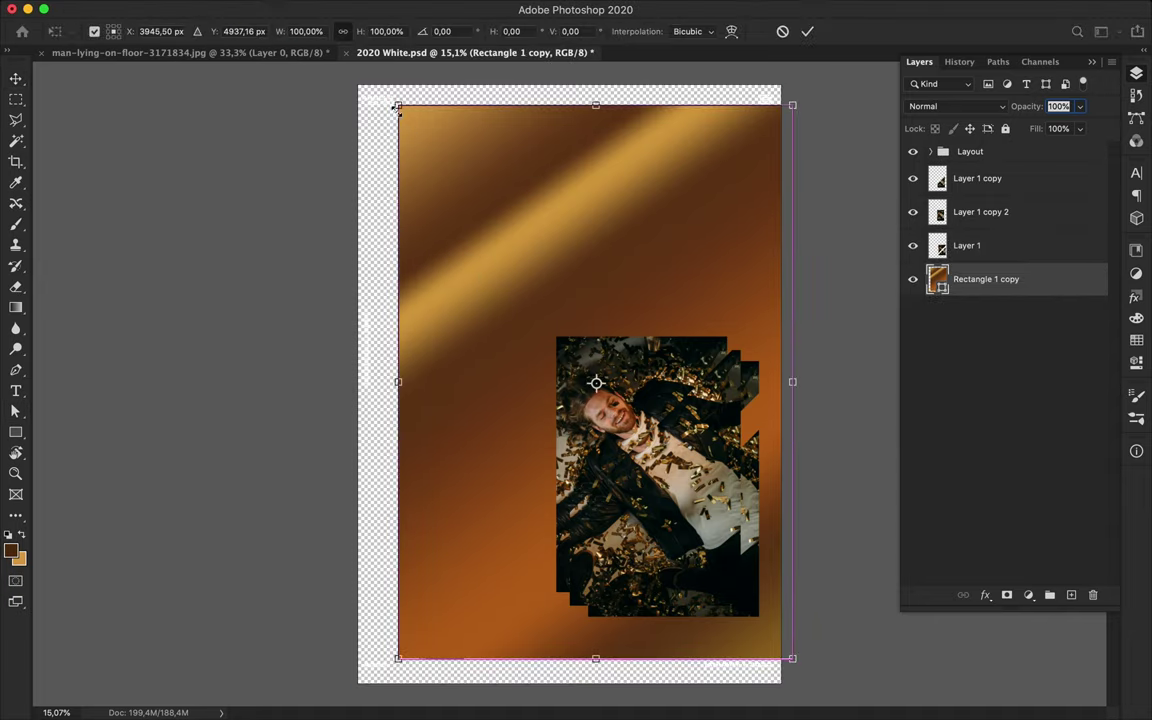
drag(399, 106, 352, 95)
drag(575, 658, 575, 690)
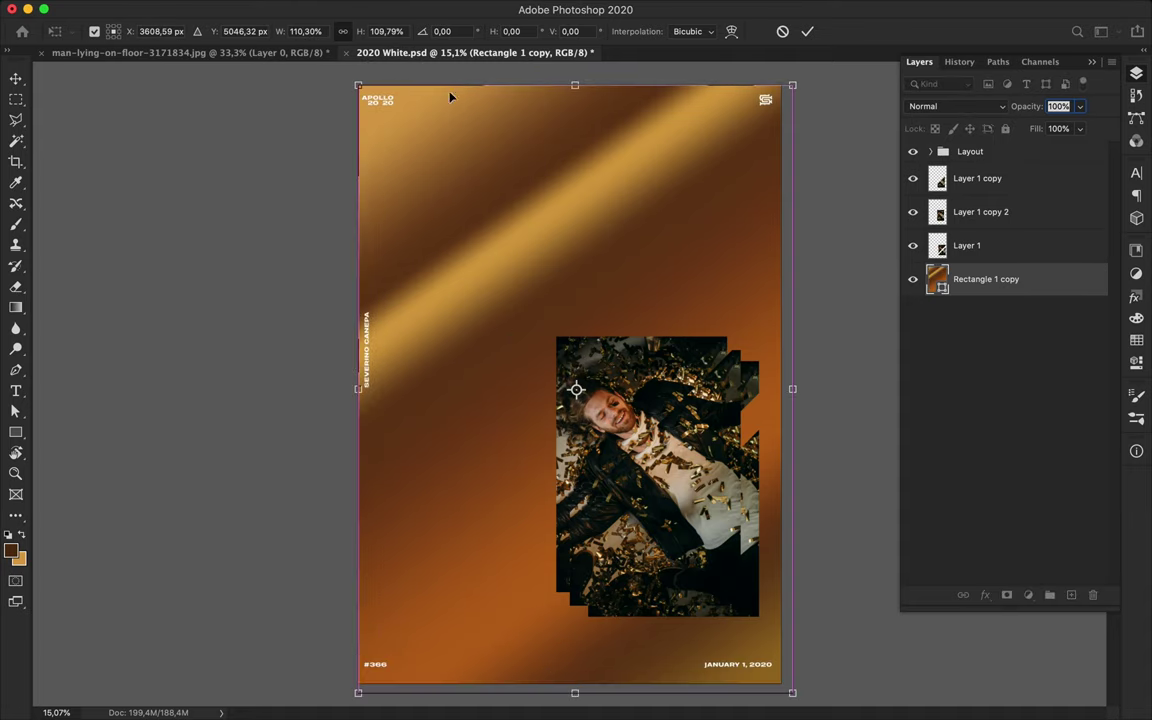
key(Return)
Step: Remove the gold highlight stops, leaving a muted brown gradient
click(238, 31)
mouse_move(340, 250)
mouse_down()
mouse_move(270, 247)
mouse_move(338, 246)
mouse_up()
mouse_move(167, 245)
mouse_down()
mouse_move(160, 275)
mouse_move(197, 287)
mouse_move(162, 245)
mouse_up()
drag(235, 245, 136, 245)
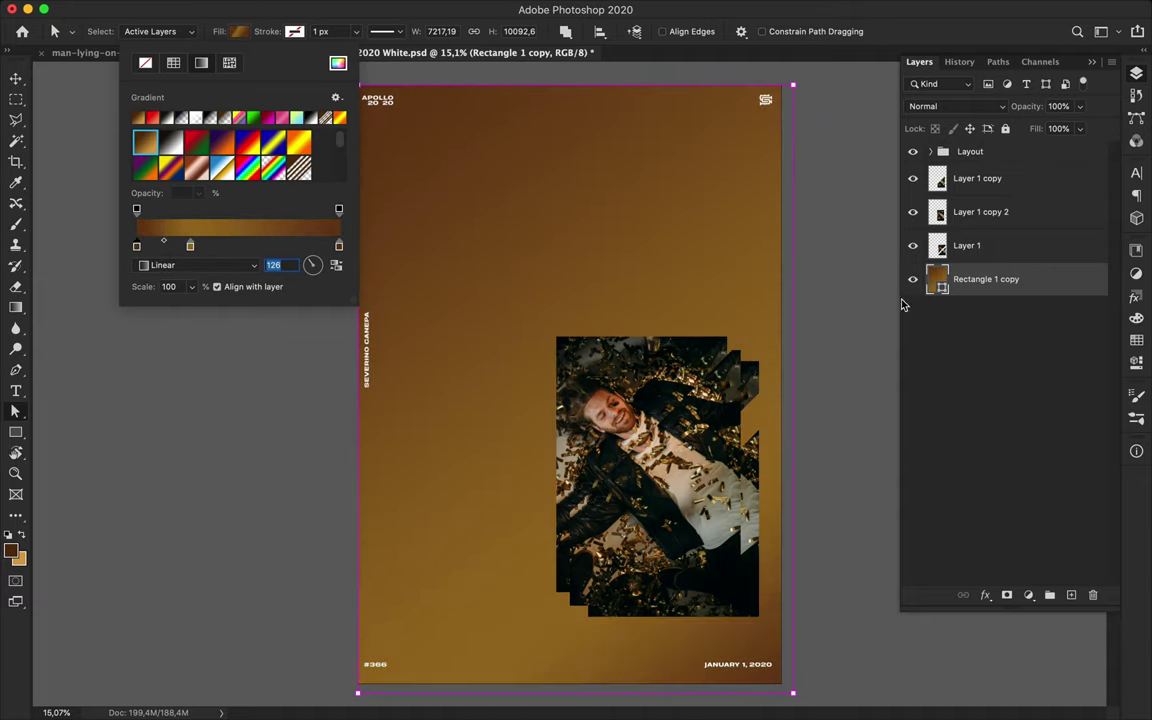
Step: Lighten the gradient by setting the left stop to gold #d5a042 and sliding the middle stop right
click(238, 31)
double_click(136, 245)
click(594, 113)
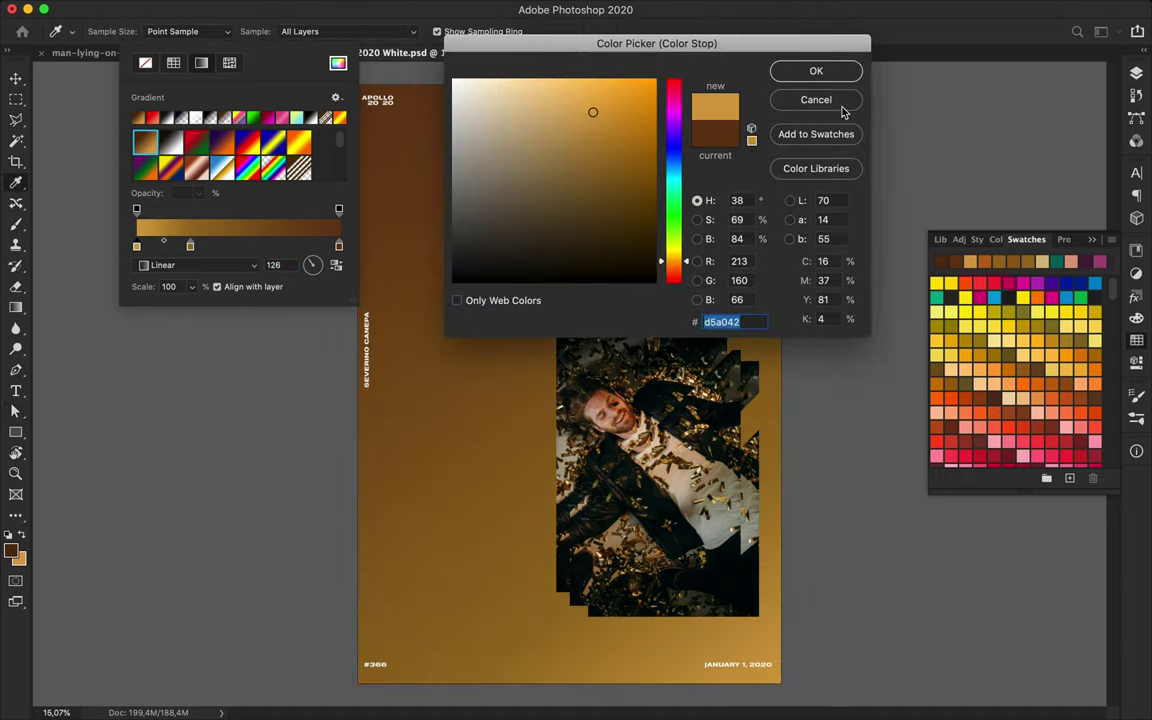
click(818, 69)
drag(208, 247, 225, 247)
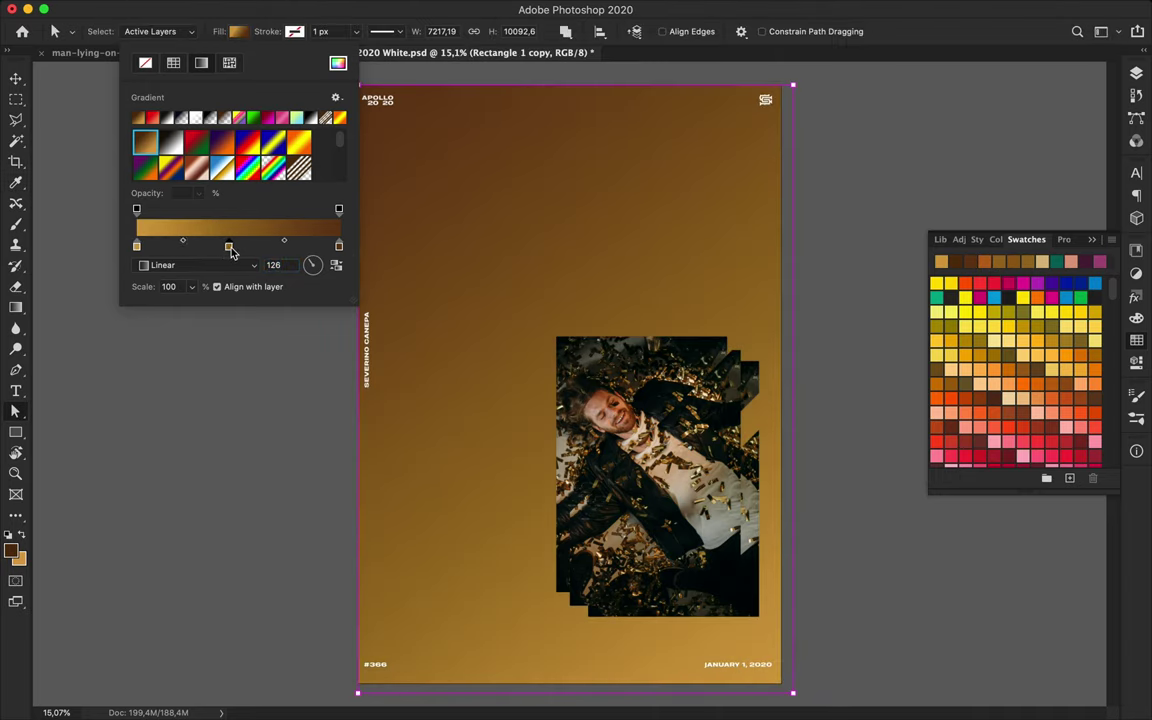
click(248, 324)
Step: Rotate the gradient fill to -53° so the lightest gold sits at the top
key(v)
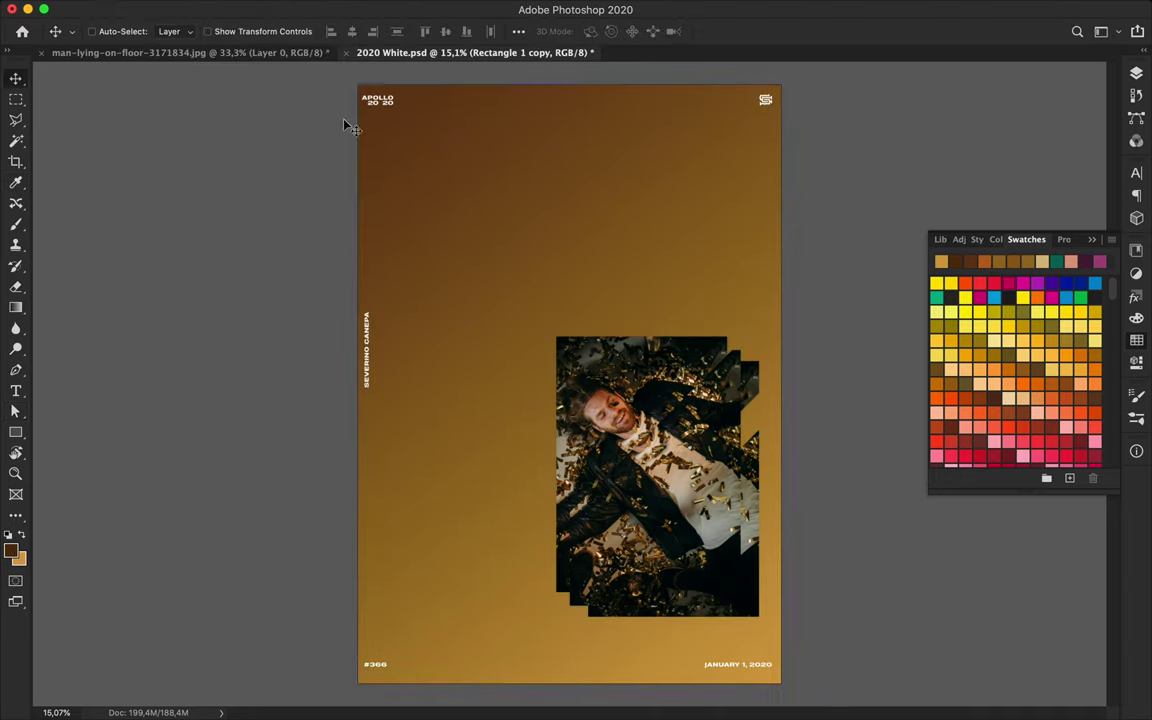
key(a)
click(238, 31)
drag(320, 278, 318, 277)
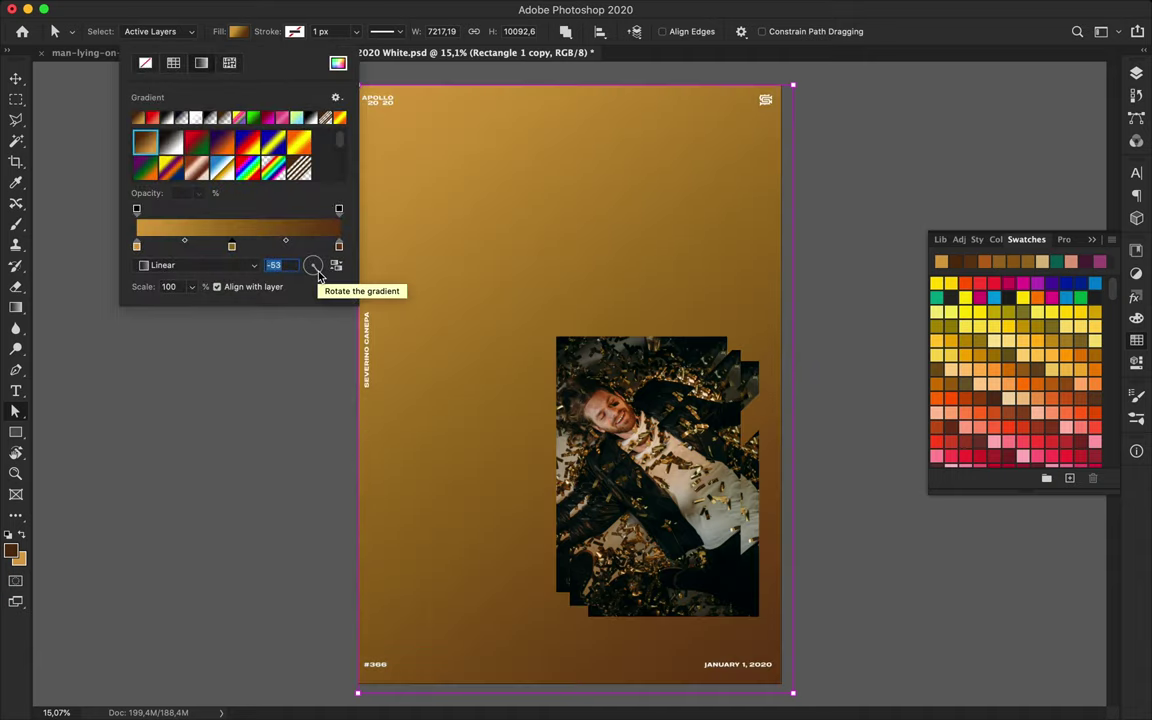
click(298, 367)
Step: Move the confetti photo copy lower left, scale it to 120% and nudge it slightly higher
key(v)
drag(687, 354, 613, 425)
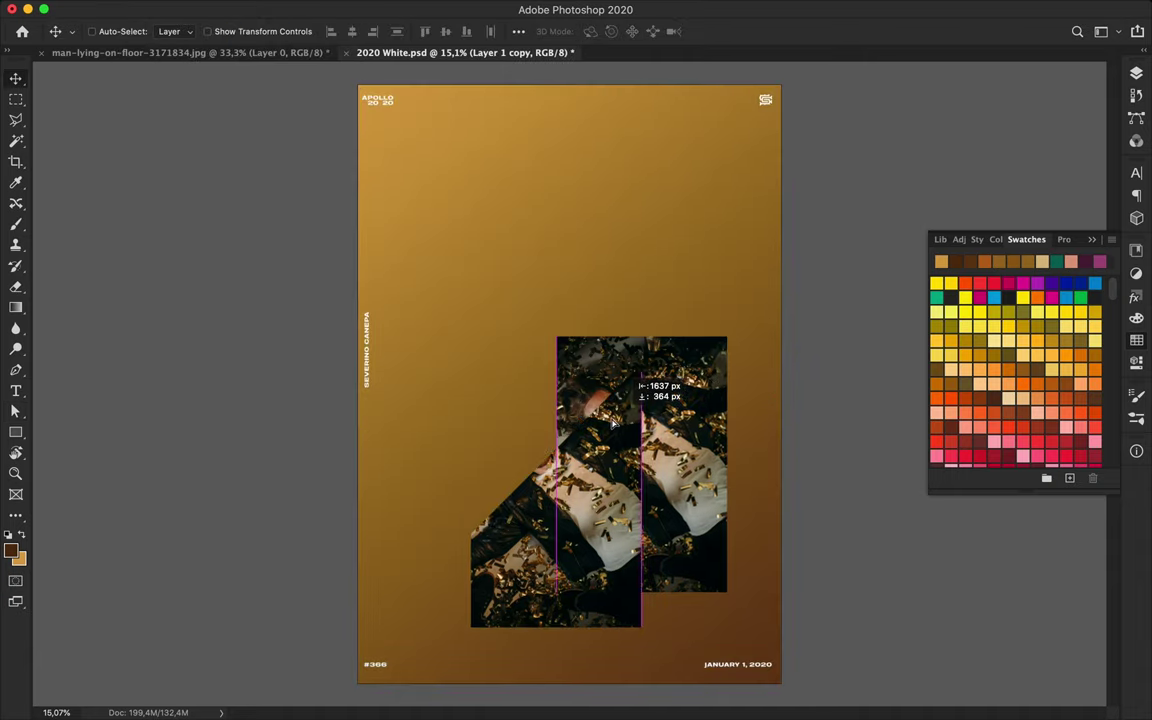
drag(613, 425, 620, 548)
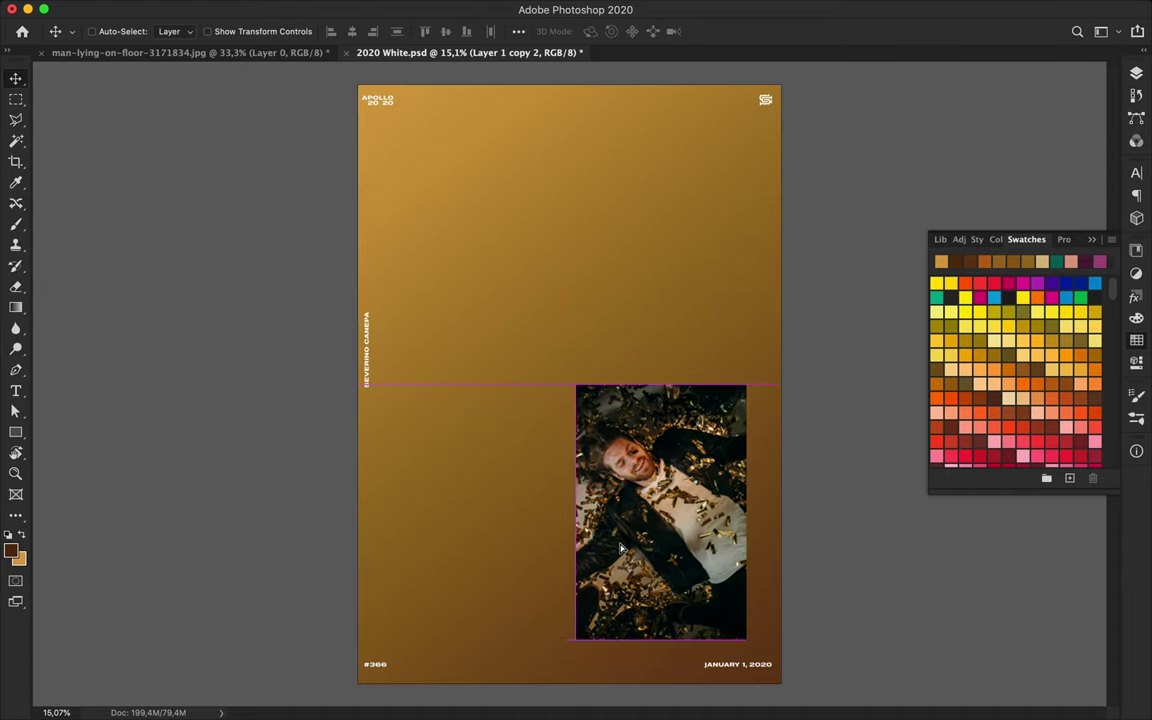
key(ctrl+t)
text(120)
key(Return)
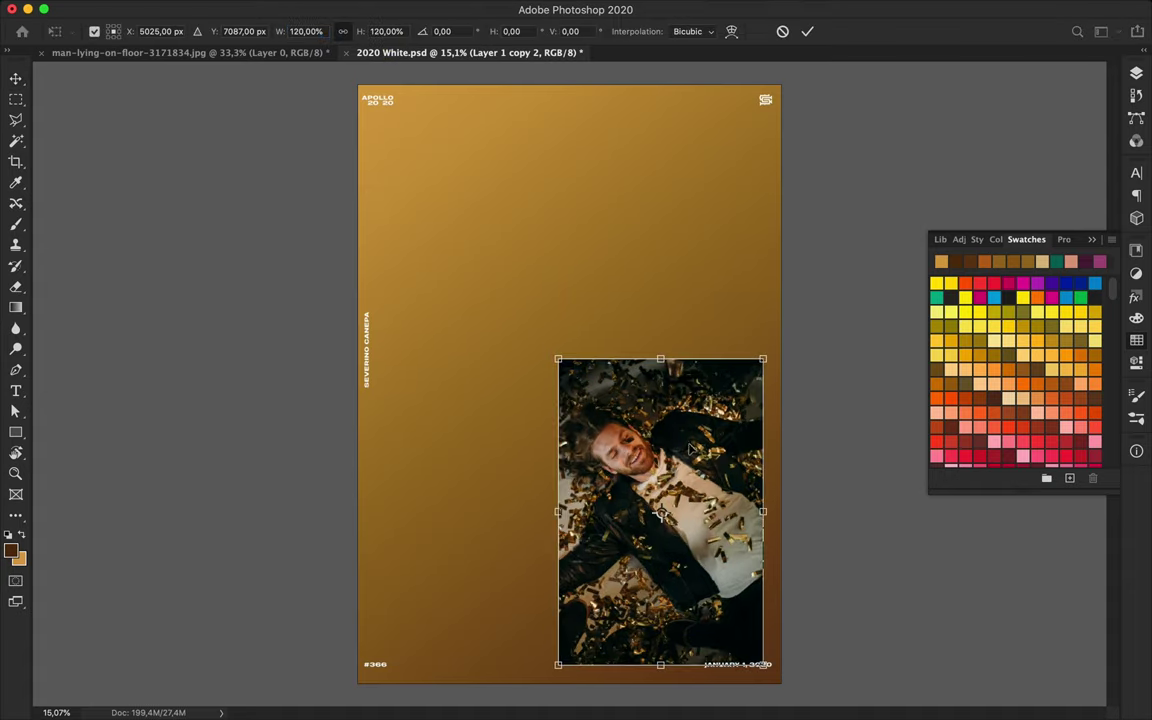
drag(690, 450, 692, 432)
key(Return)
Step: Show the layout grid and mark a rectangular selection strip below the photo
key(ctrl+apostrophe)
scroll(690, 432, up, 1)
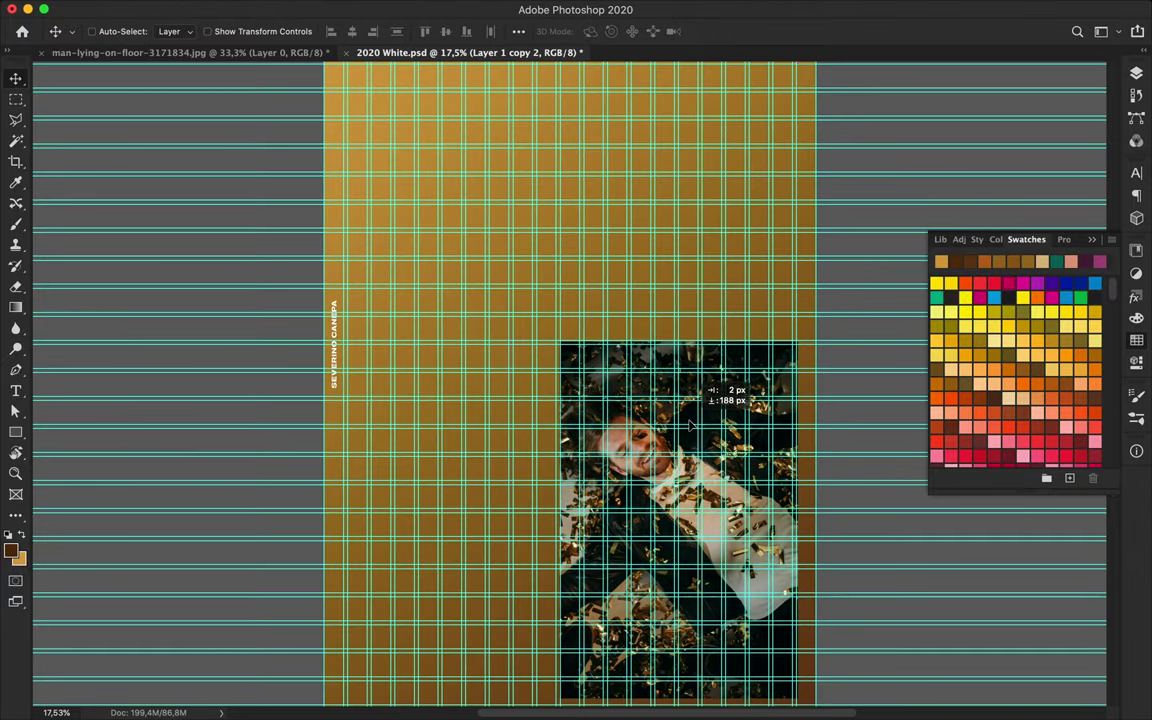
scroll(690, 430, down, 5)
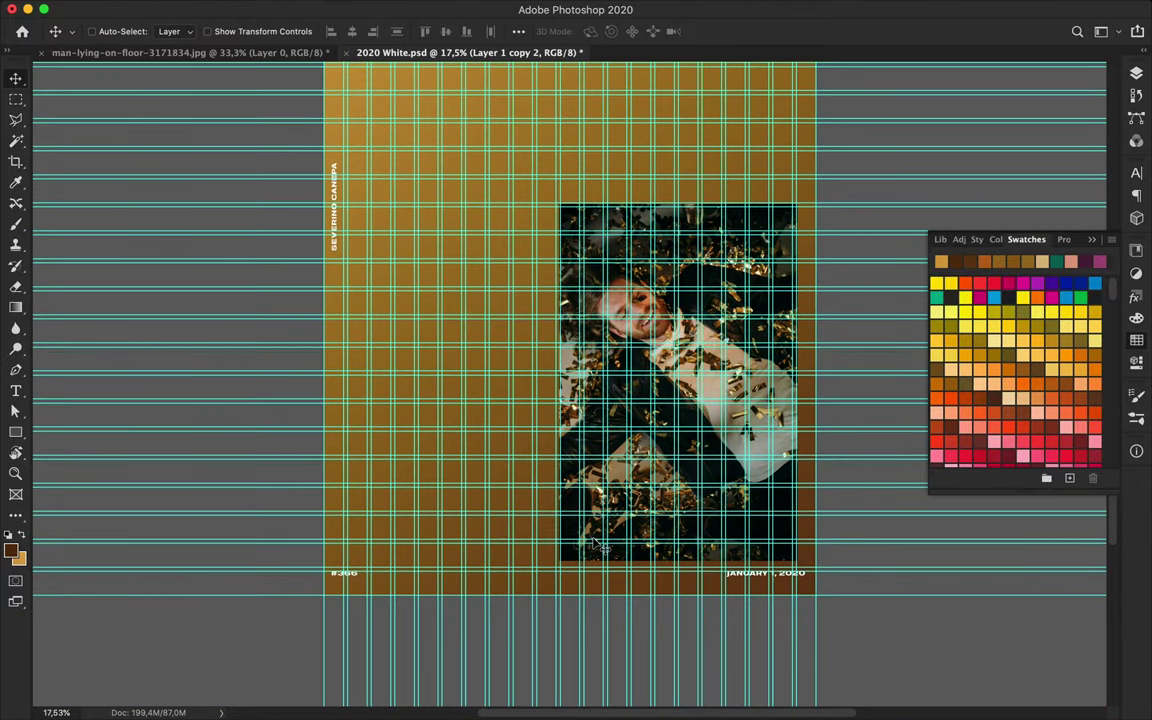
key(m)
drag(546, 480, 750, 505)
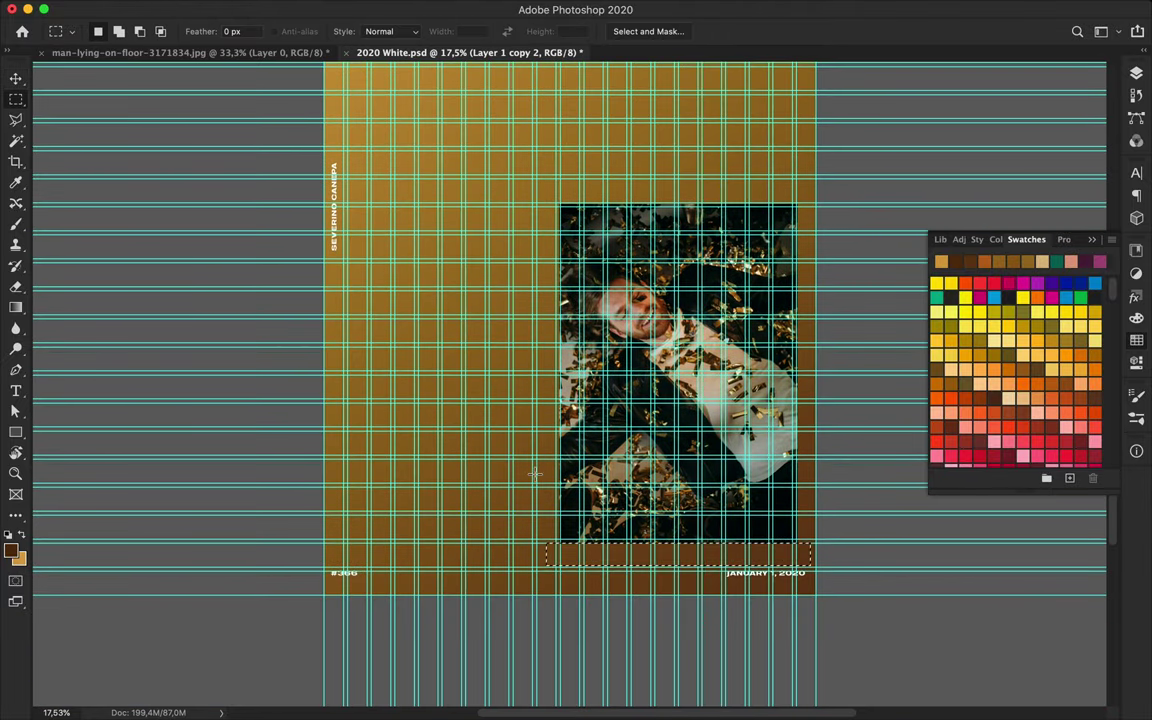
Step: Add left-aligned text reading PHOTOGRAPH near the top of the poster
key(v)
scroll(570, 380, up, 5)
key(t)
click(384, 230)
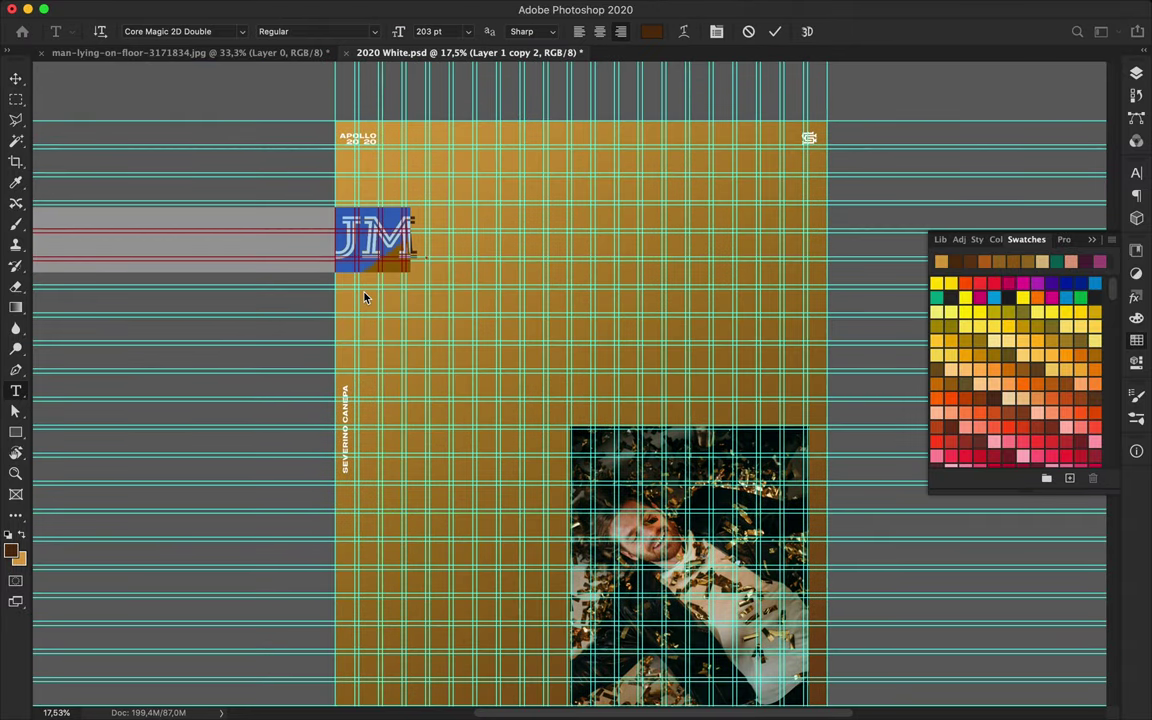
key(ctrl+t)
click(1004, 161)
click(966, 188)
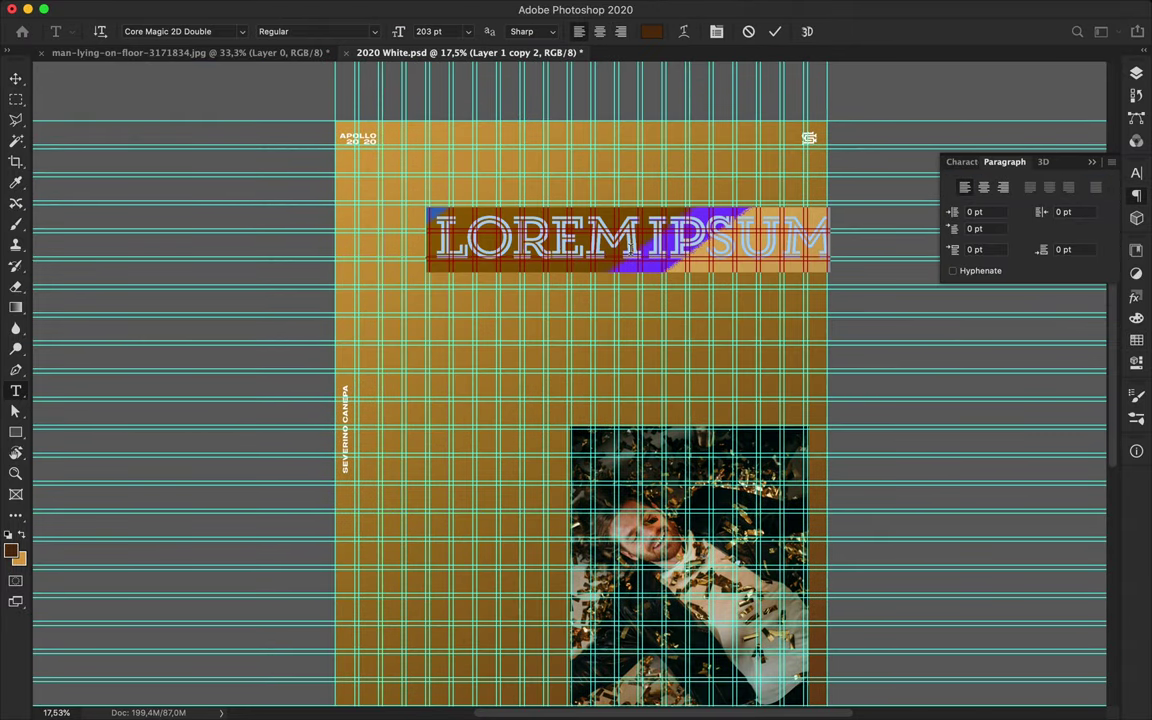
text(PHOTOGRAPH)
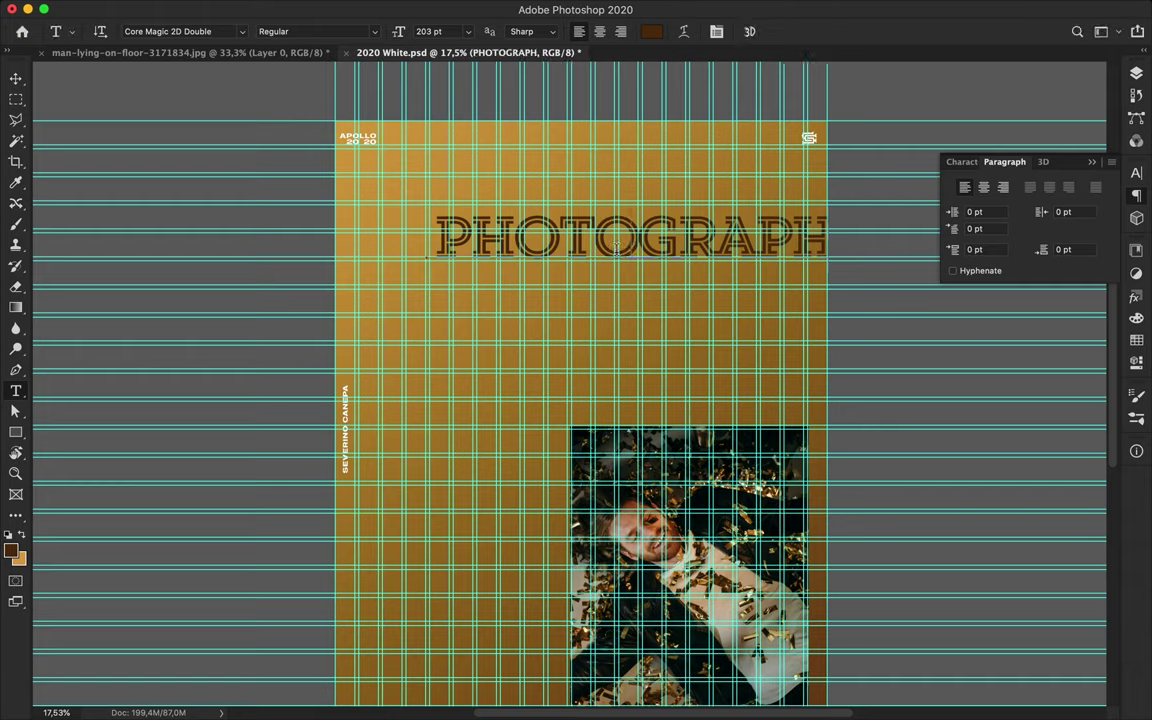
Step: Duplicate the headline below, change the copy to #164, and arrange both with the headline shifted left
drag(620, 252, 620, 312)
double_click(594, 308)
text(#164)
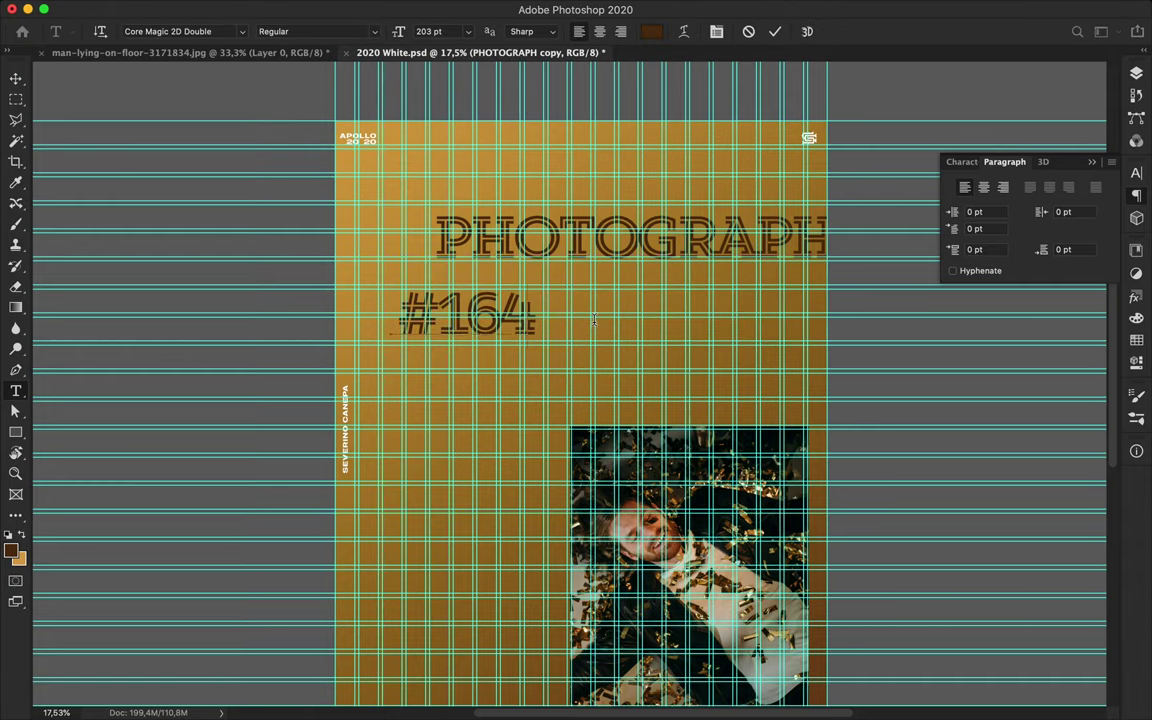
key(ctrl+Return)
key(ctrl+semicolon)
drag(505, 316, 566, 380)
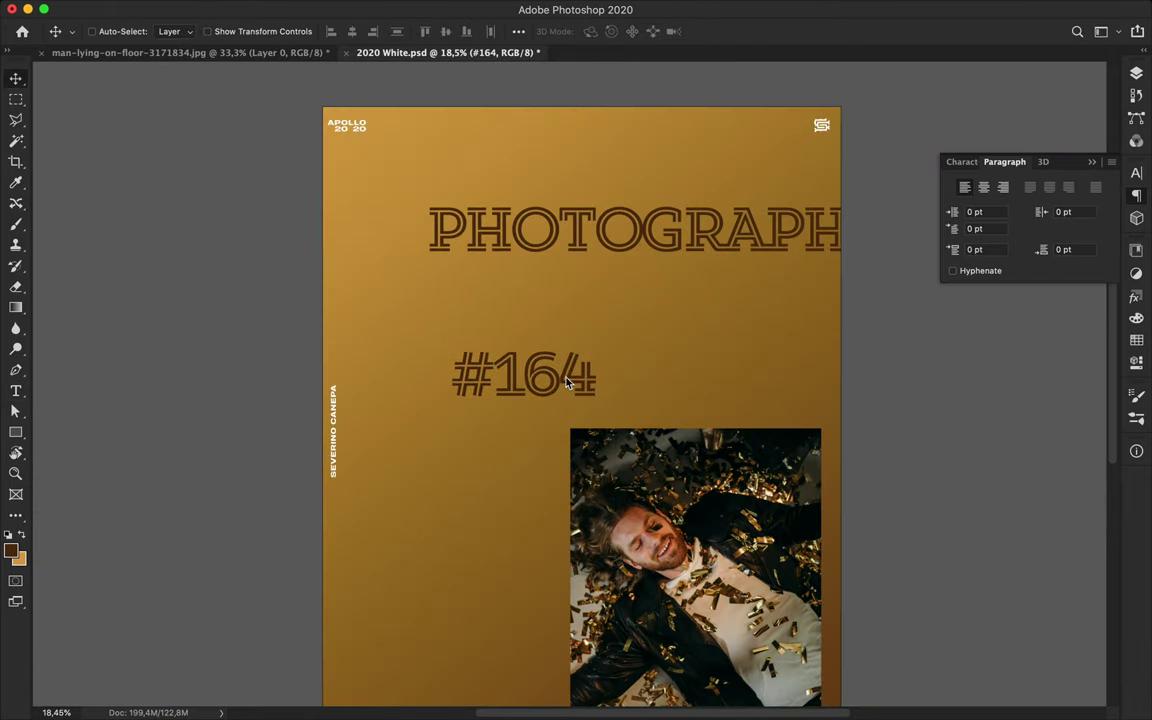
drag(597, 226, 557, 226)
click(1136, 173)
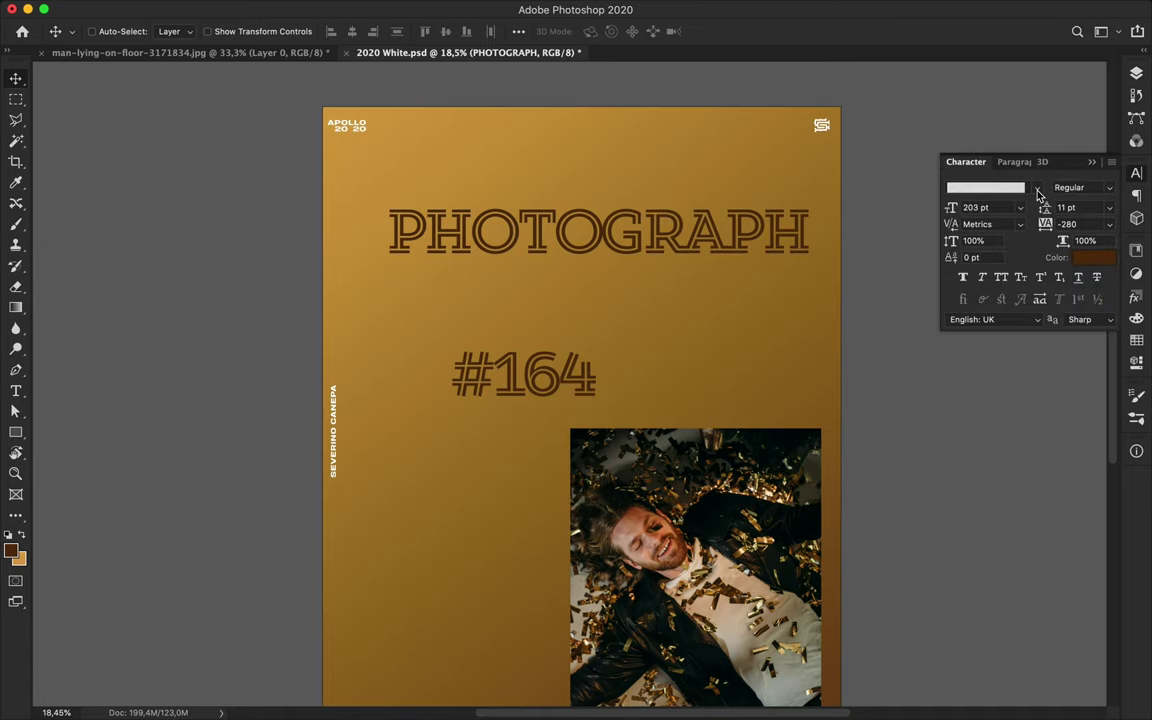
Step: Trial Ansley Display with -280 letter spacing on the headline, then discard the change
double_click(647, 236)
key(Escape)
double_click(589, 216)
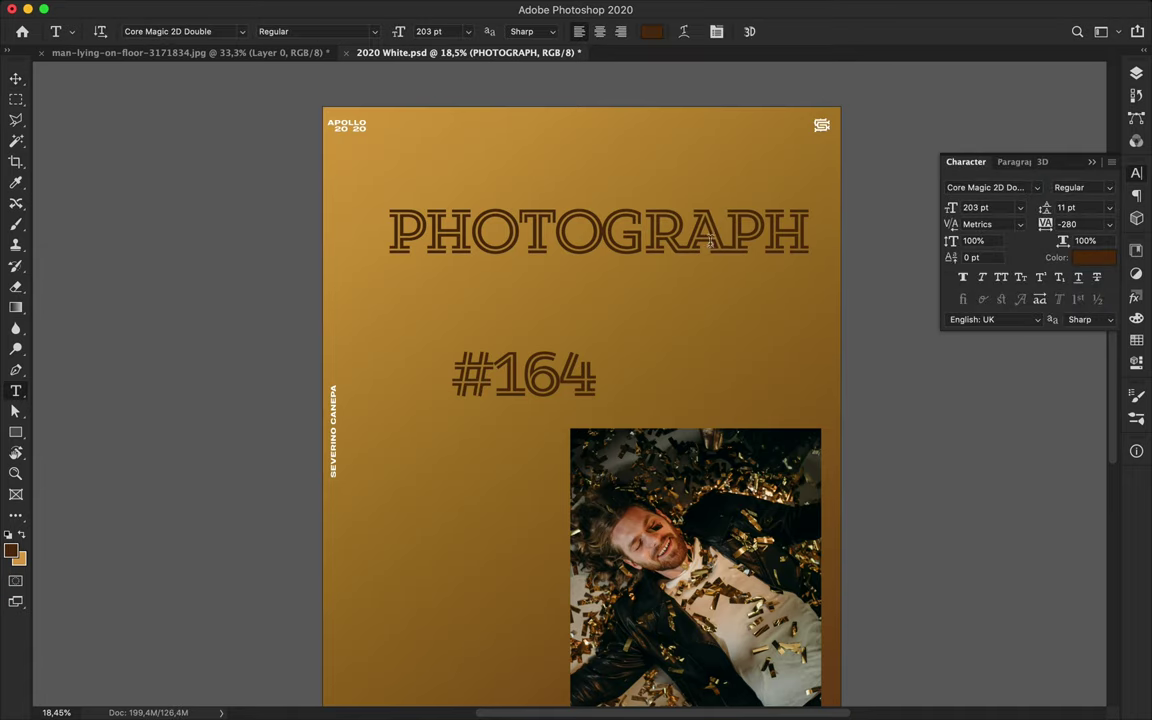
click(1041, 188)
scroll(970, 406, down, 3)
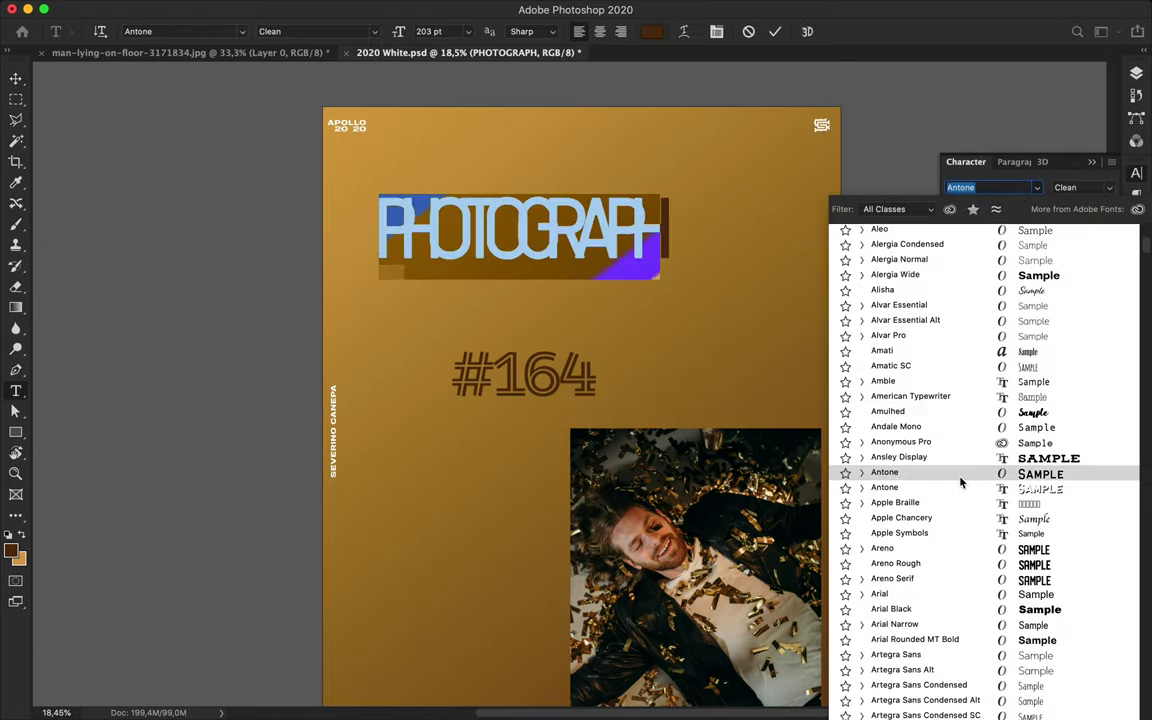
click(962, 476)
scroll(1076, 224, up, 3)
scroll(1076, 224, up, 3)
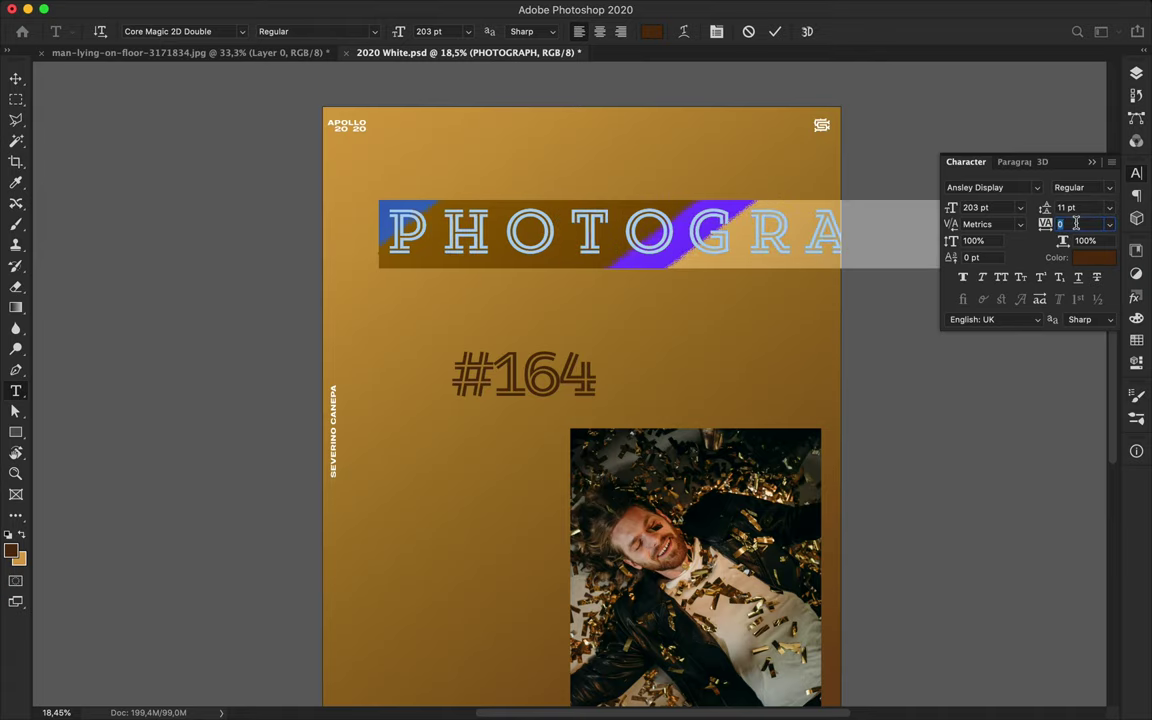
text(-280)
key(Return)
scroll(1088, 224, up, 3)
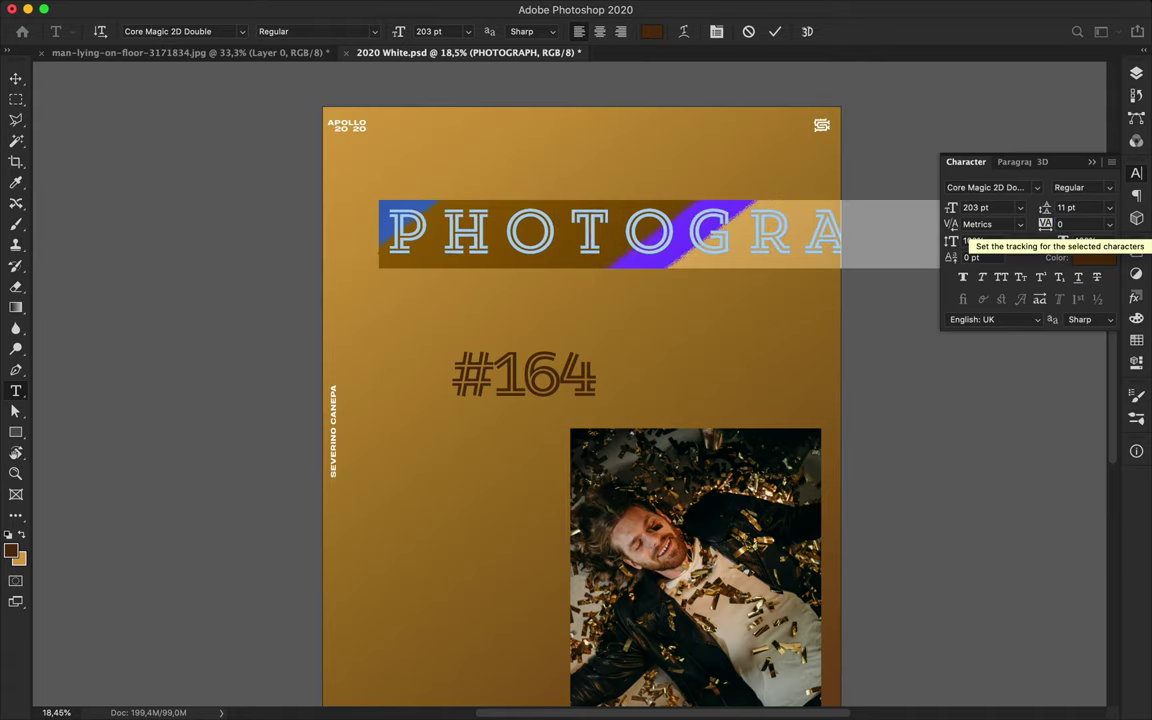
key(Escape)
Step: Browse the font list and set PHOTOGRAPH to Garamond URW Extra Wide Medium
key(v)
click(967, 187)
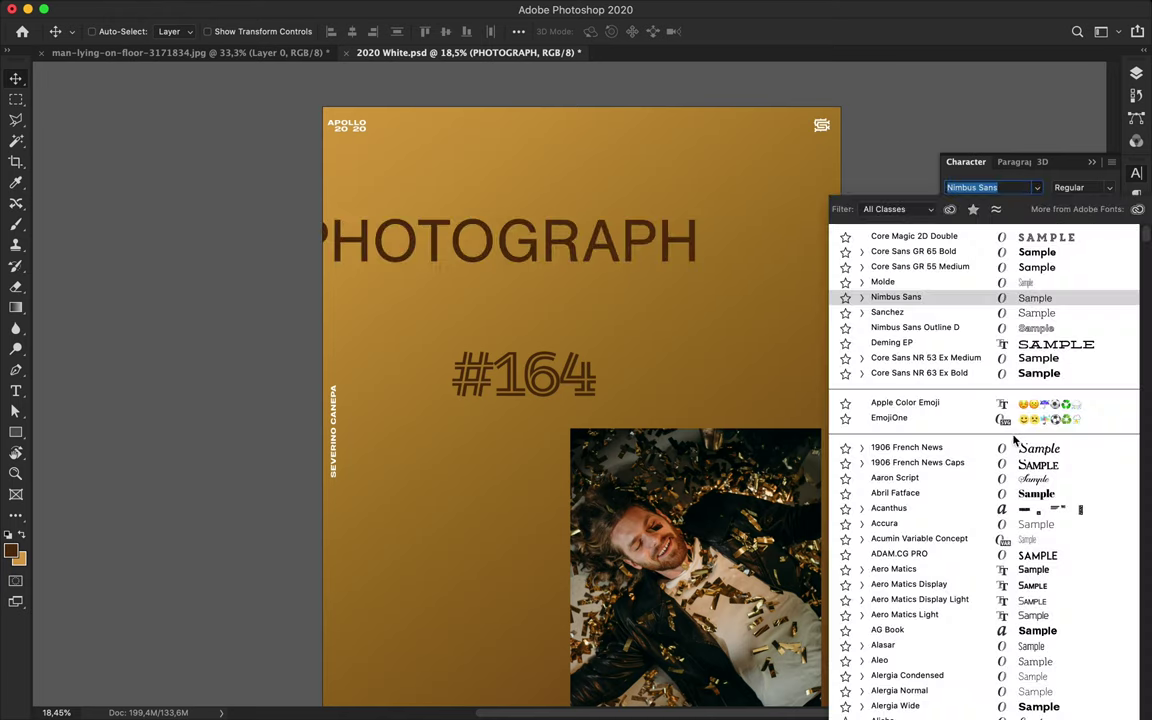
scroll(1005, 508, down, 5)
scroll(1005, 508, down, 5)
scroll(1005, 508, down, 3)
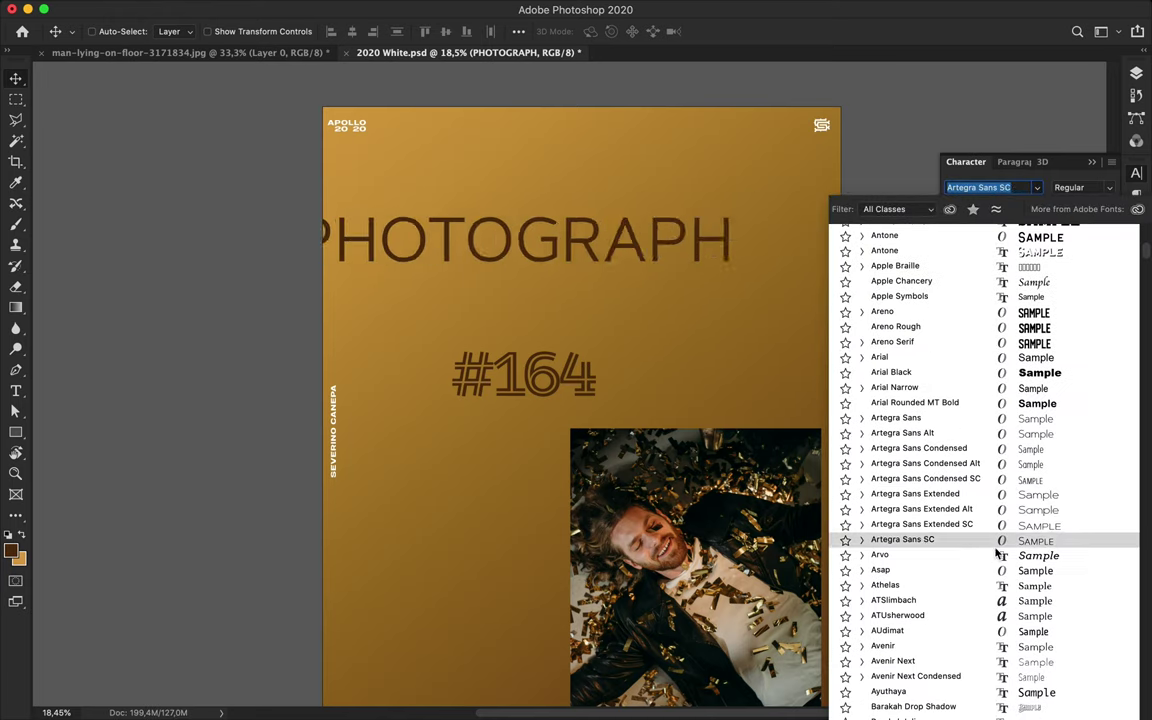
scroll(1005, 530, down, 5)
scroll(1005, 555, down, 5)
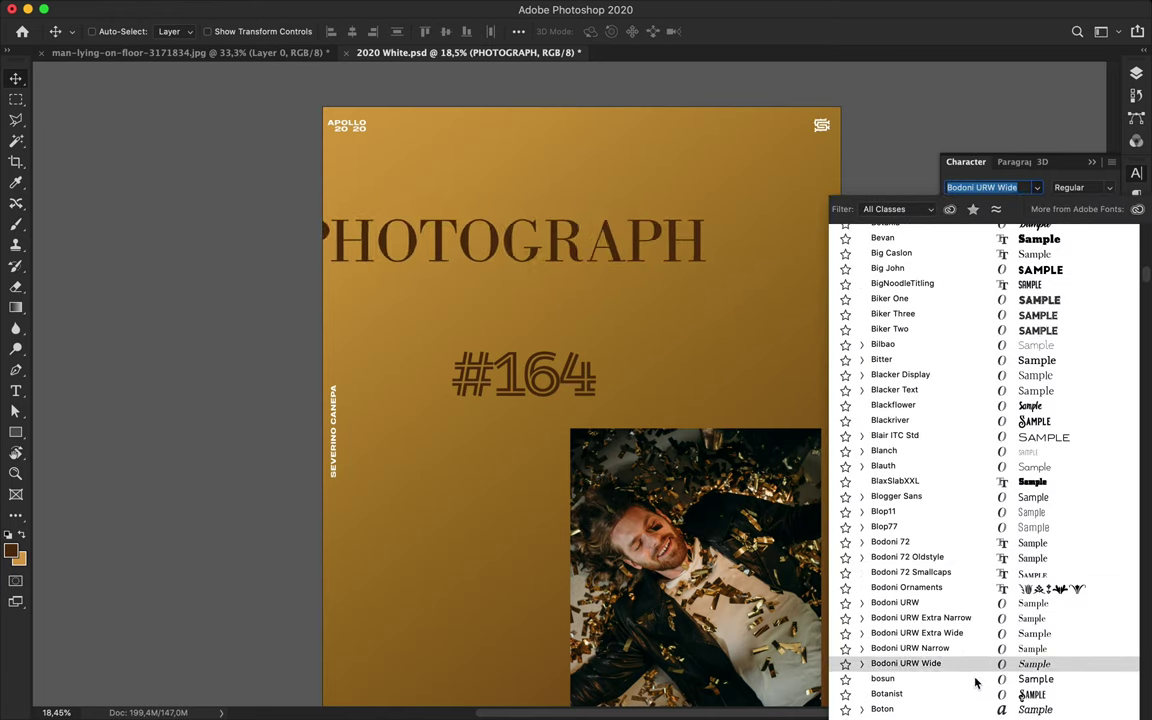
scroll(984, 600, down, 5)
scroll(981, 570, down, 10)
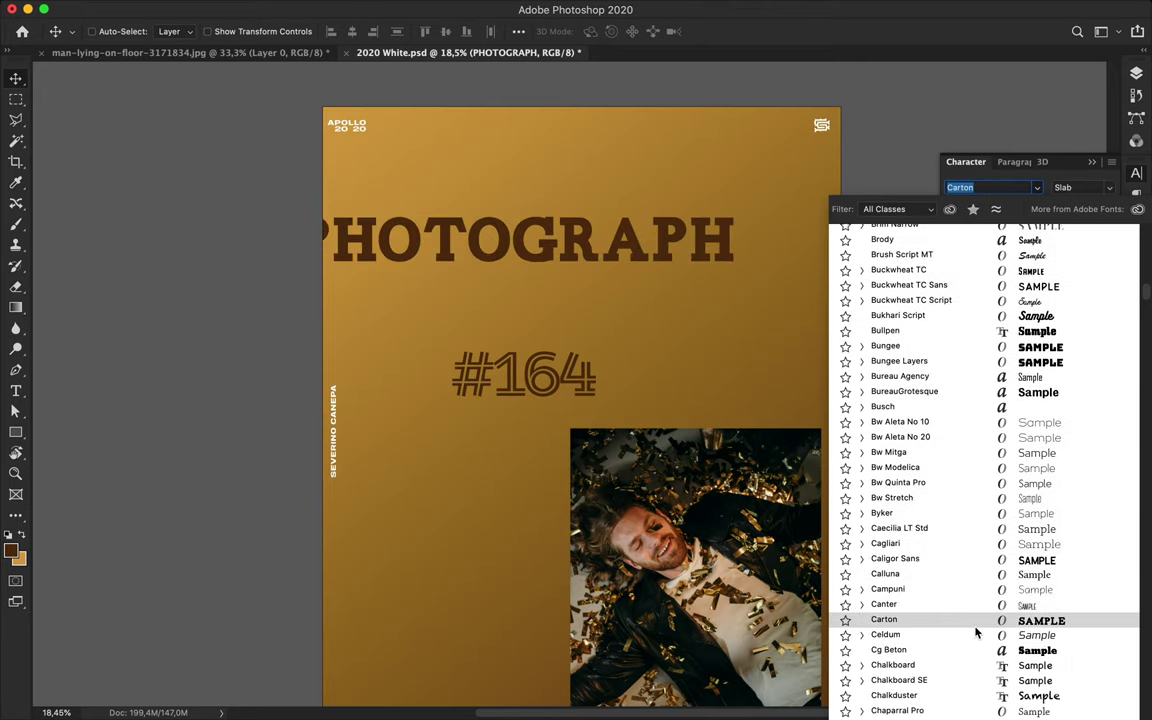
scroll(978, 600, down, 10)
scroll(996, 400, down, 5)
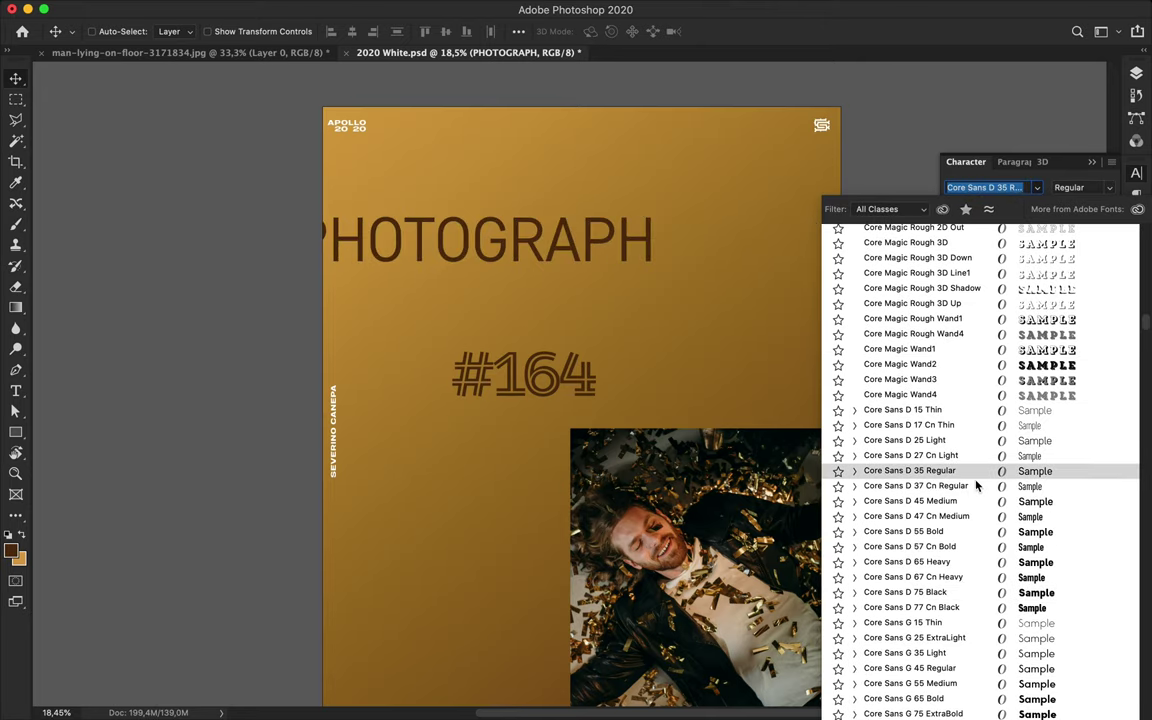
scroll(965, 582, down, 10)
scroll(962, 575, down, 2)
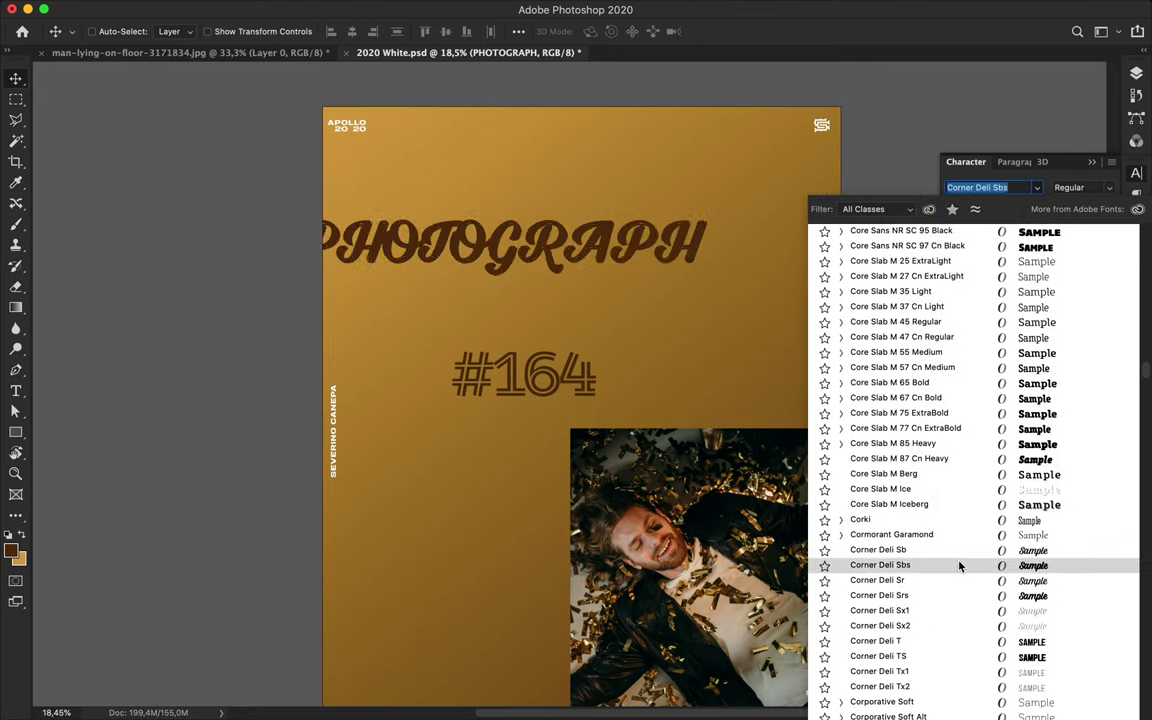
scroll(959, 590, down, 5)
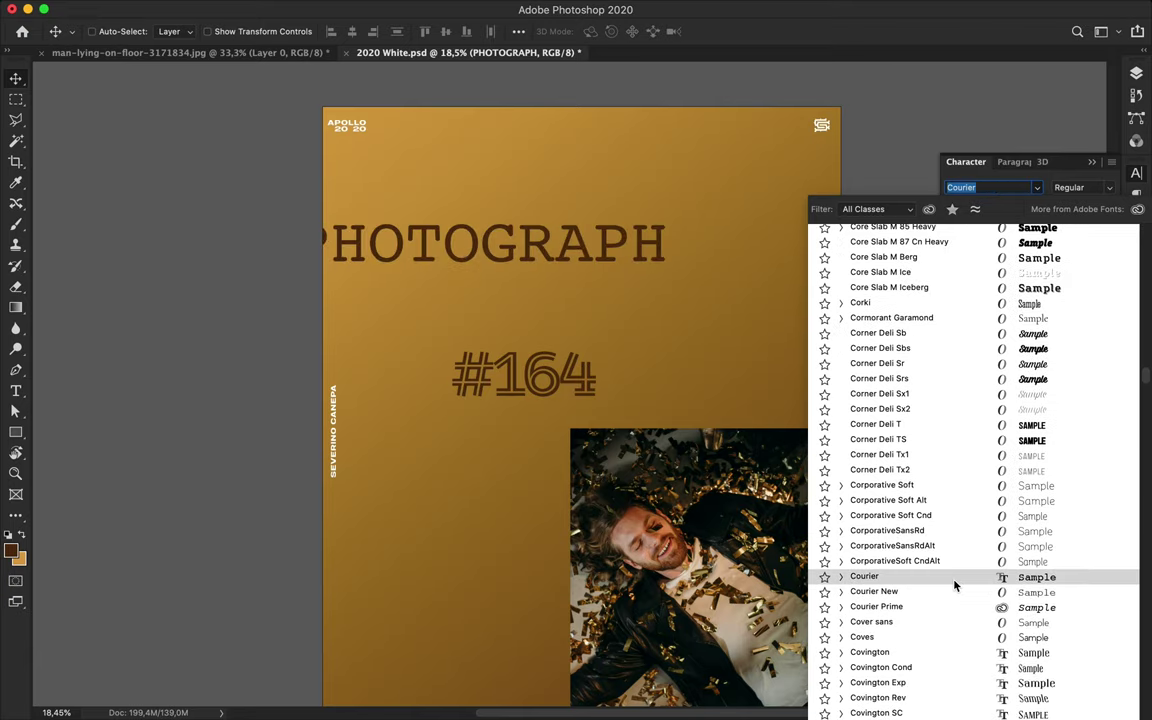
scroll(957, 590, down, 2)
scroll(953, 648, down, 3)
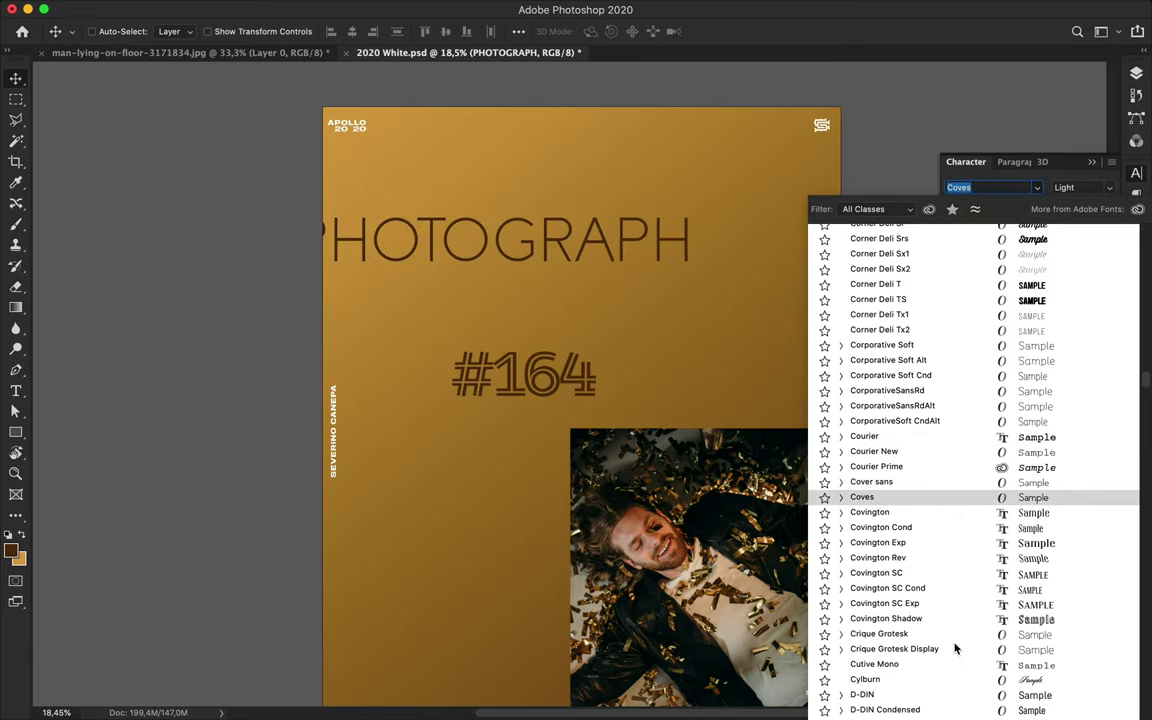
scroll(947, 620, down, 3)
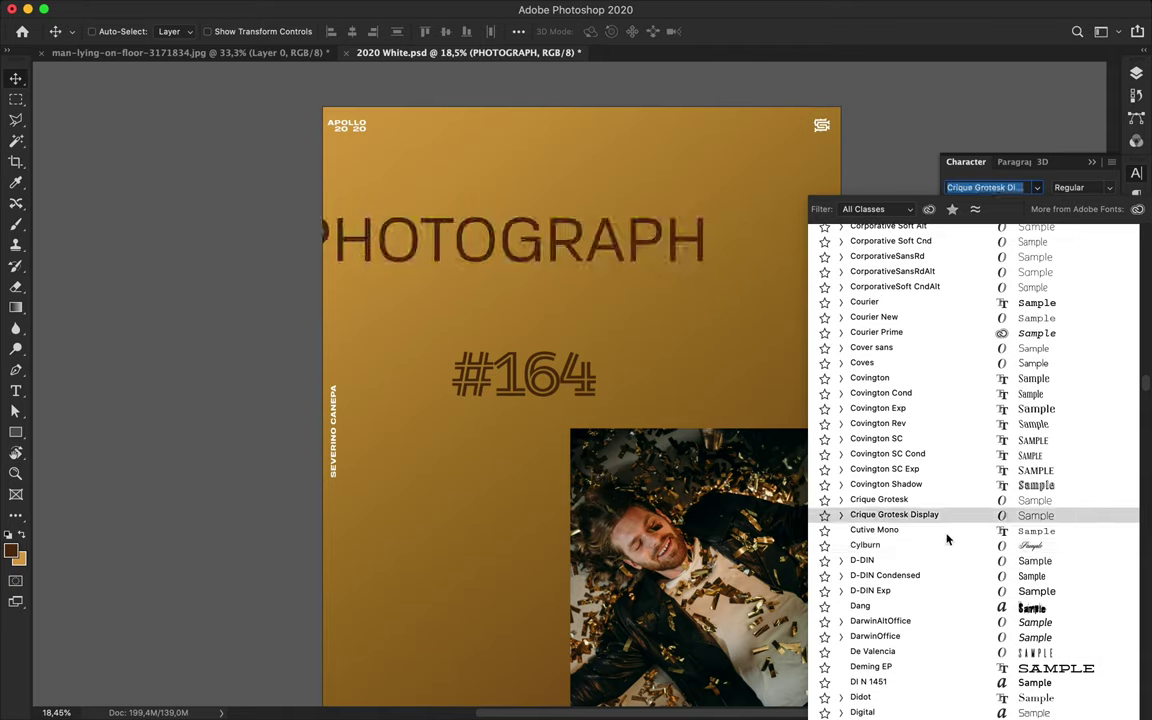
scroll(943, 565, down, 3)
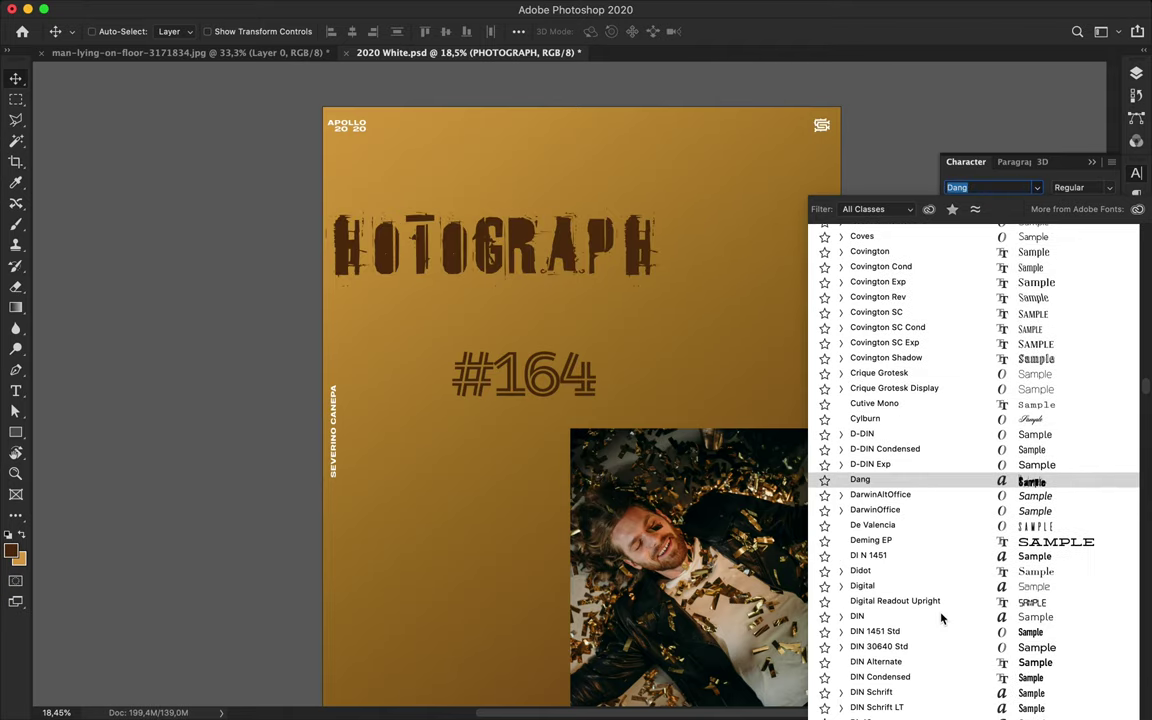
scroll(930, 590, down, 5)
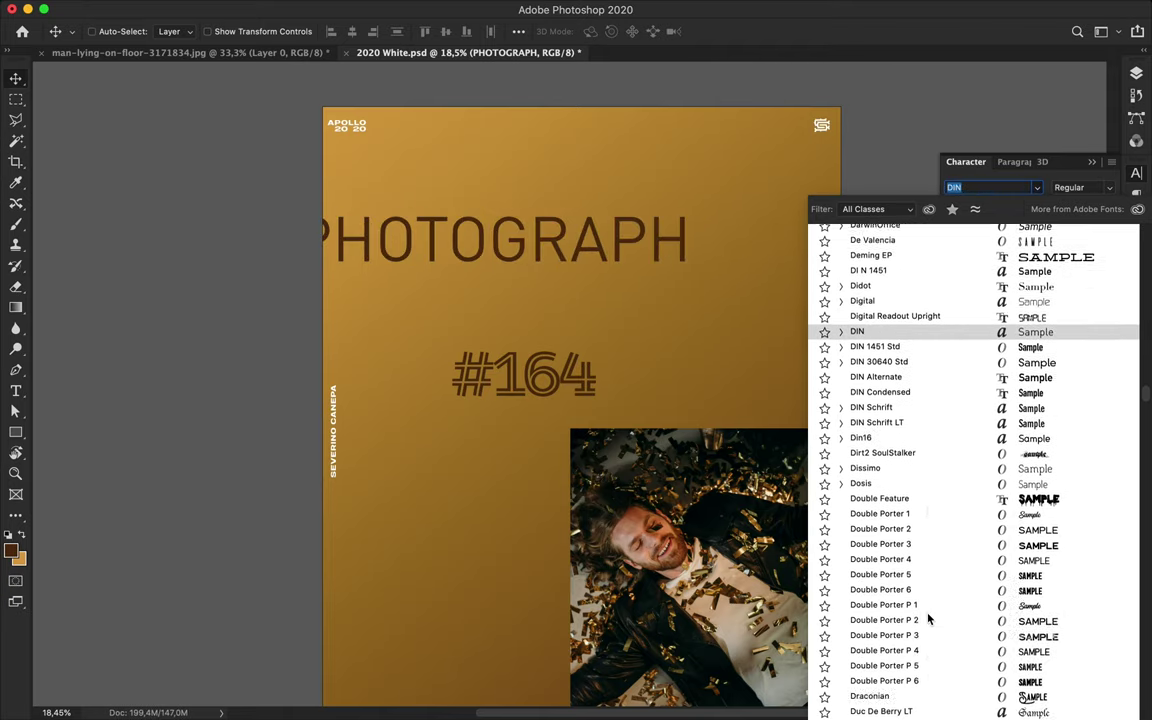
scroll(927, 640, down, 2)
scroll(924, 665, down, 3)
scroll(928, 600, down, 4)
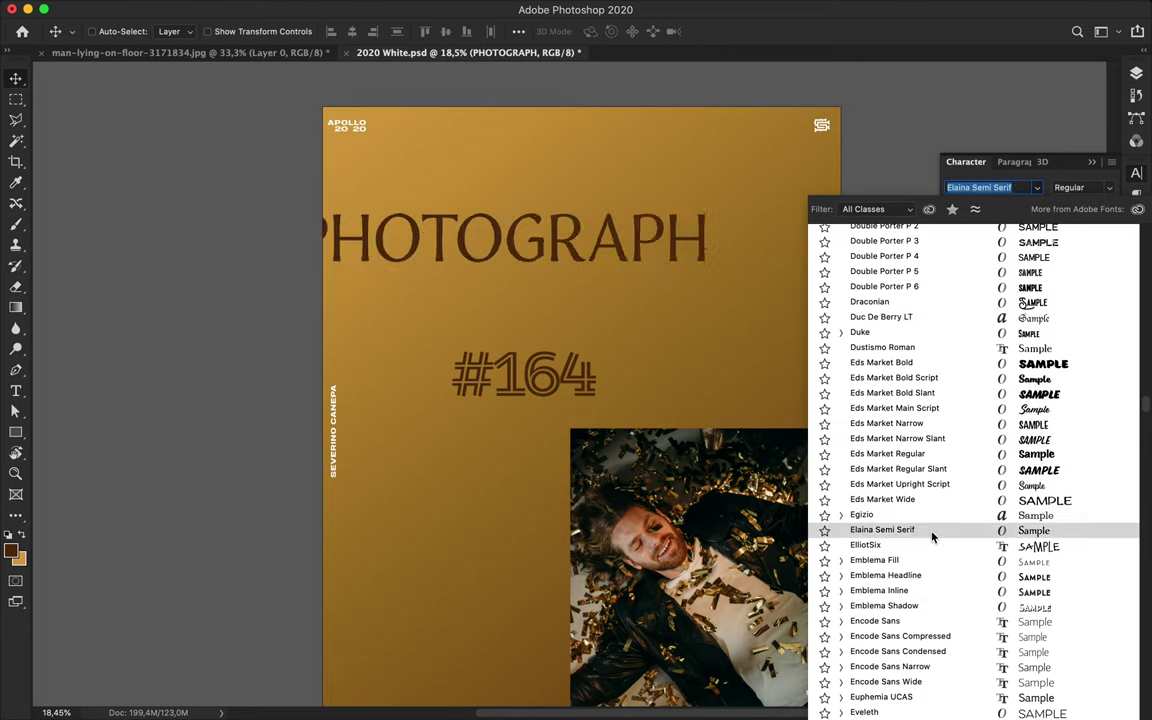
scroll(926, 590, down, 5)
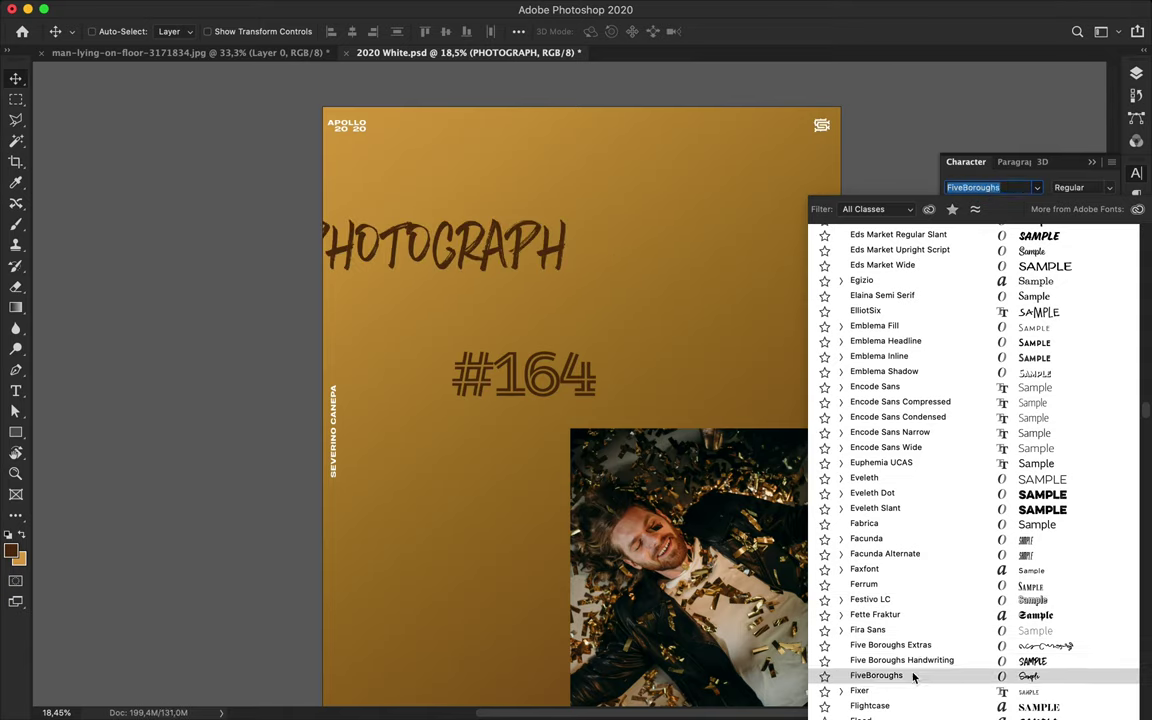
scroll(913, 660, down, 3)
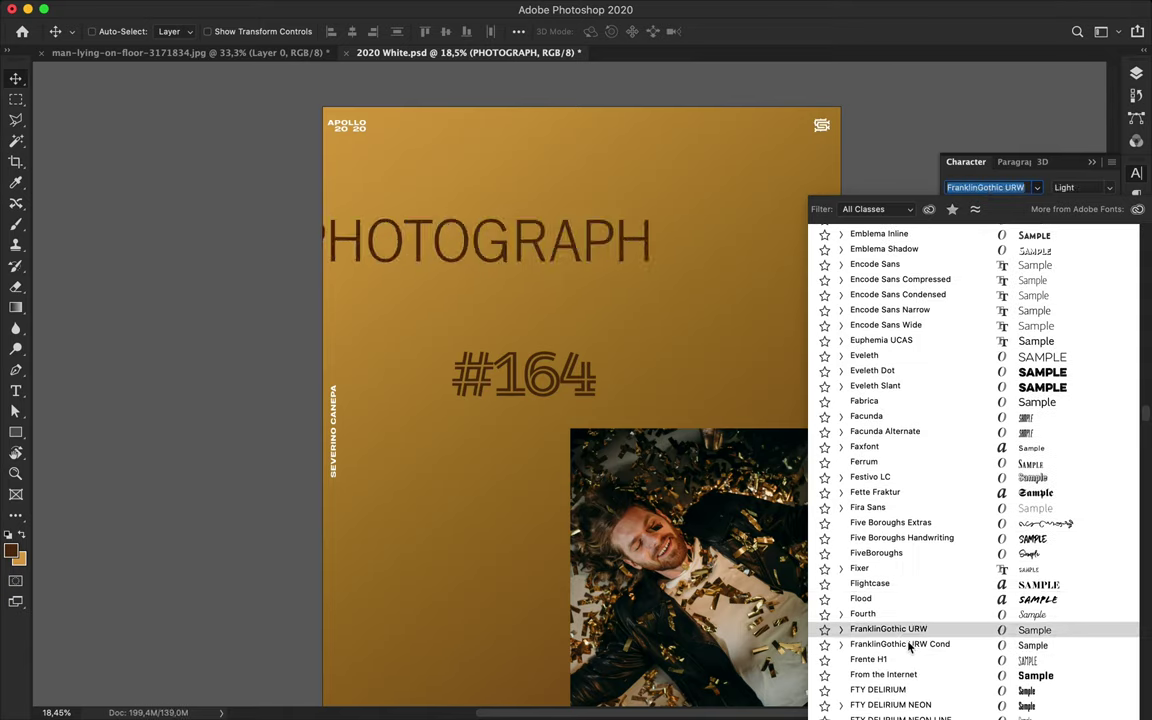
scroll(912, 655, down, 1)
scroll(912, 600, down, 4)
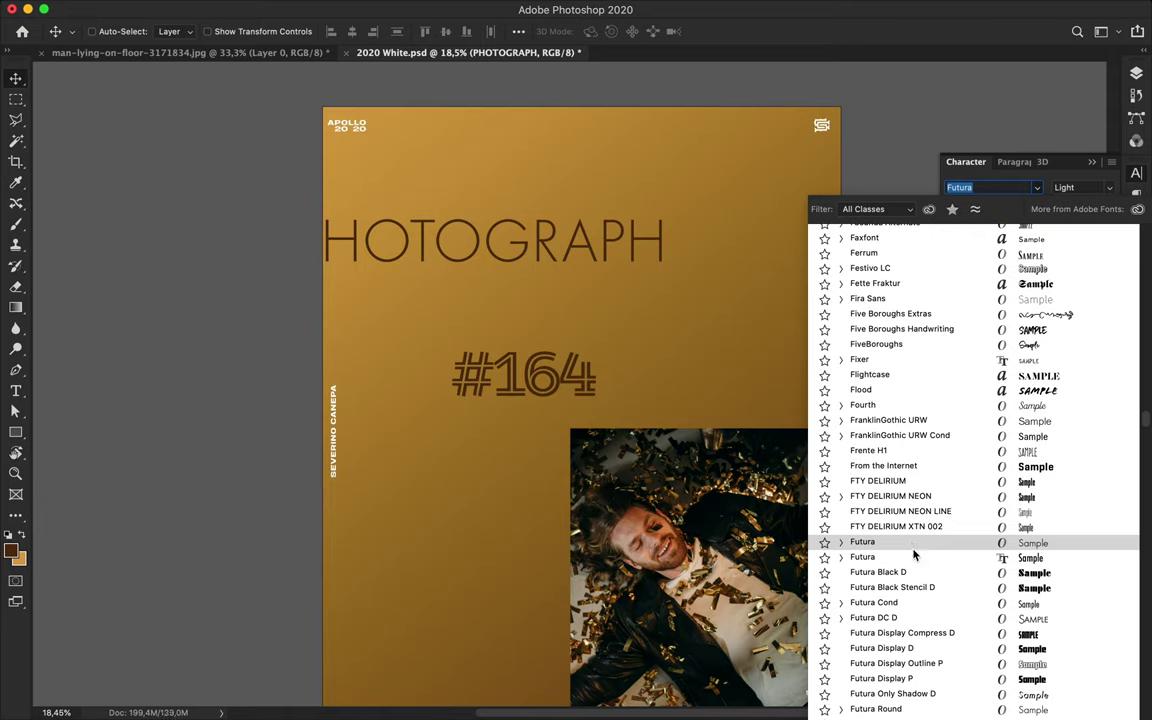
scroll(912, 660, down, 5)
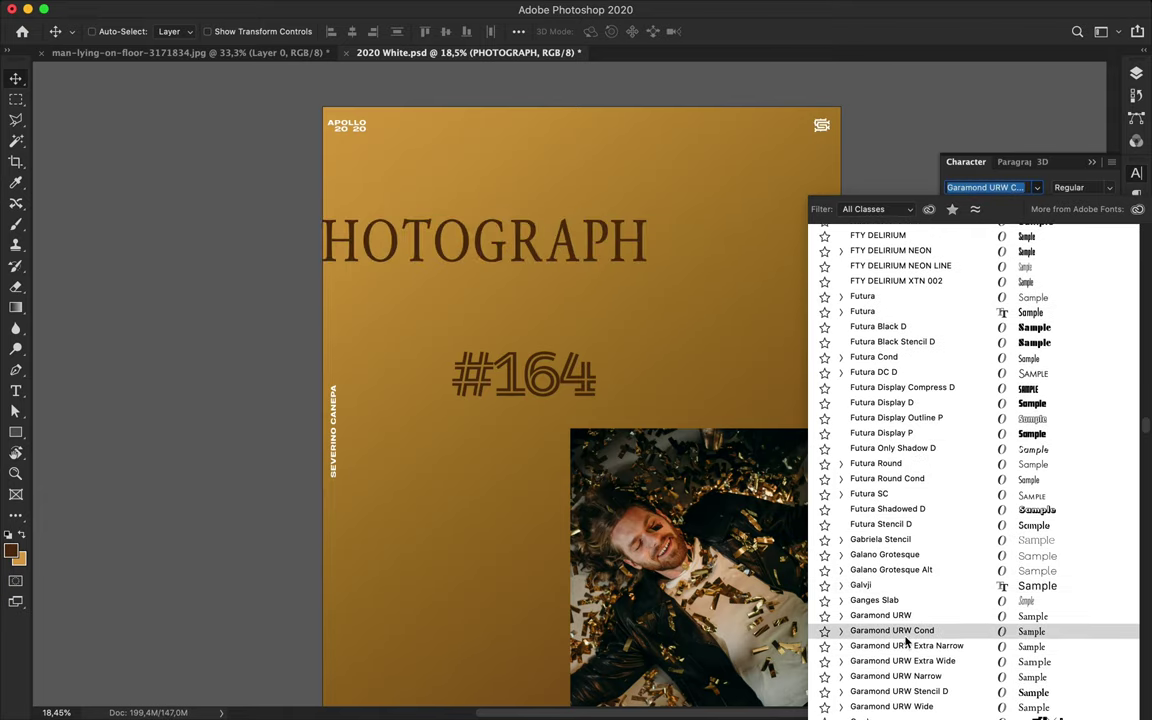
scroll(905, 600, down, 1)
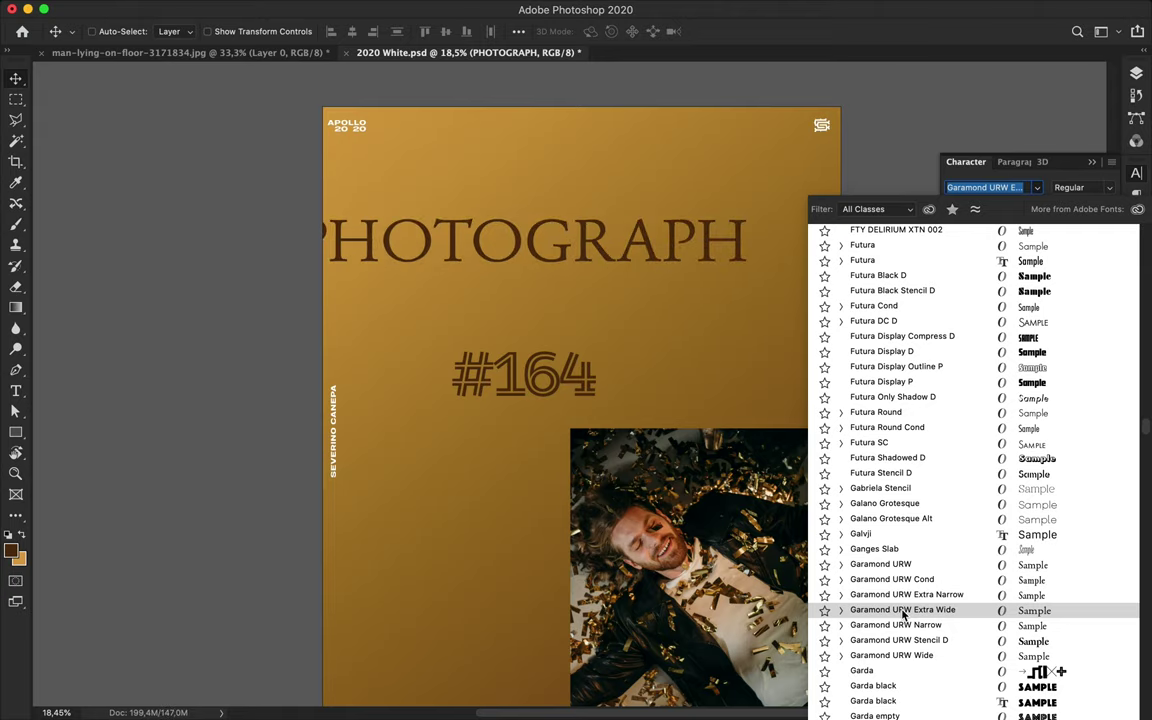
click(843, 612)
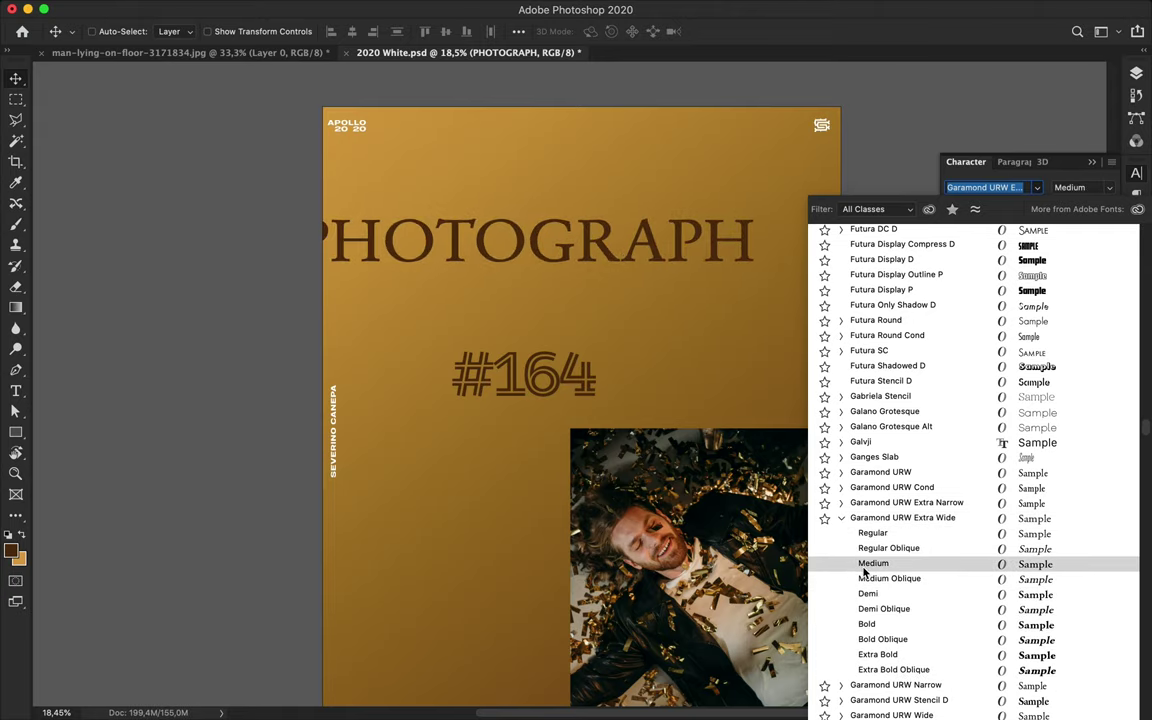
click(866, 563)
click(439, 237)
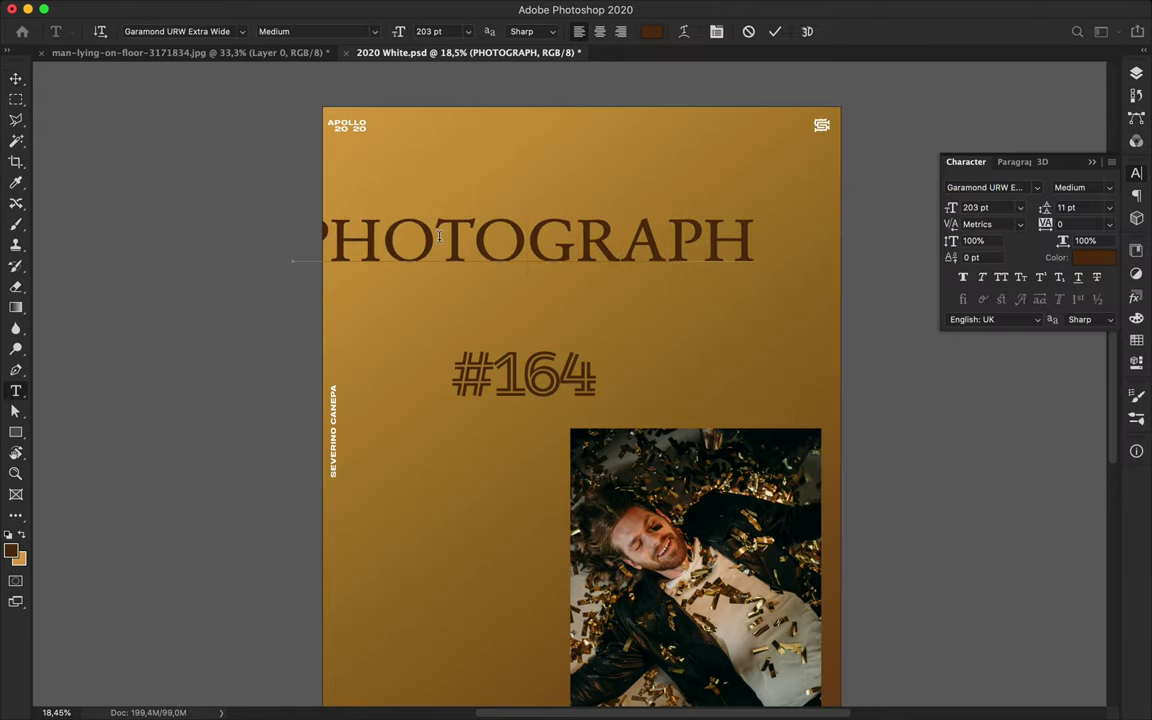
Step: Insert a hyphen after PHO and delete the rest, leaving the headline as PHO-
click(545, 237)
text(-)
drag(476, 250, 835, 232)
key(BackSpace)
key(ctrl+Return)
Step: Duplicate the headline into a second line reading TO-, shifted right under PHO-
mouse_move(530, 240)
mouse_down()
mouse_move(580, 298)
mouse_move(985, 328)
mouse_up()
triple_click(580, 298)
text(TO-GRAPH)
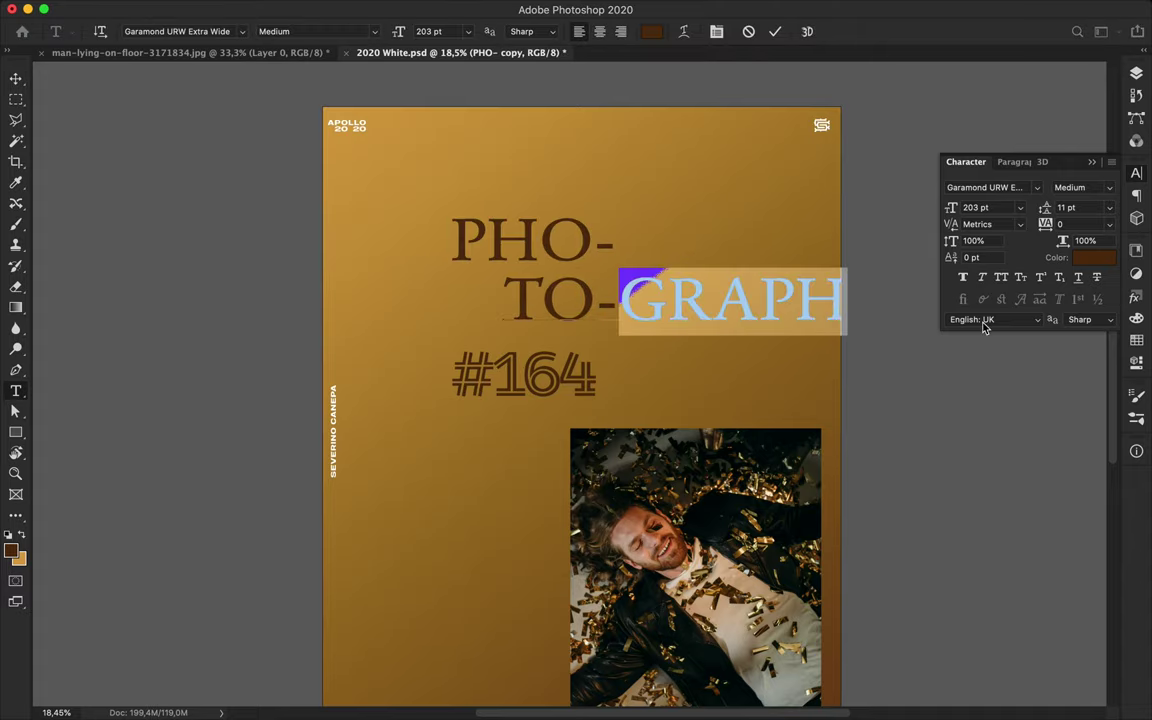
key(BackSpace)
key(ctrl+Return)
drag(535, 298, 617, 303)
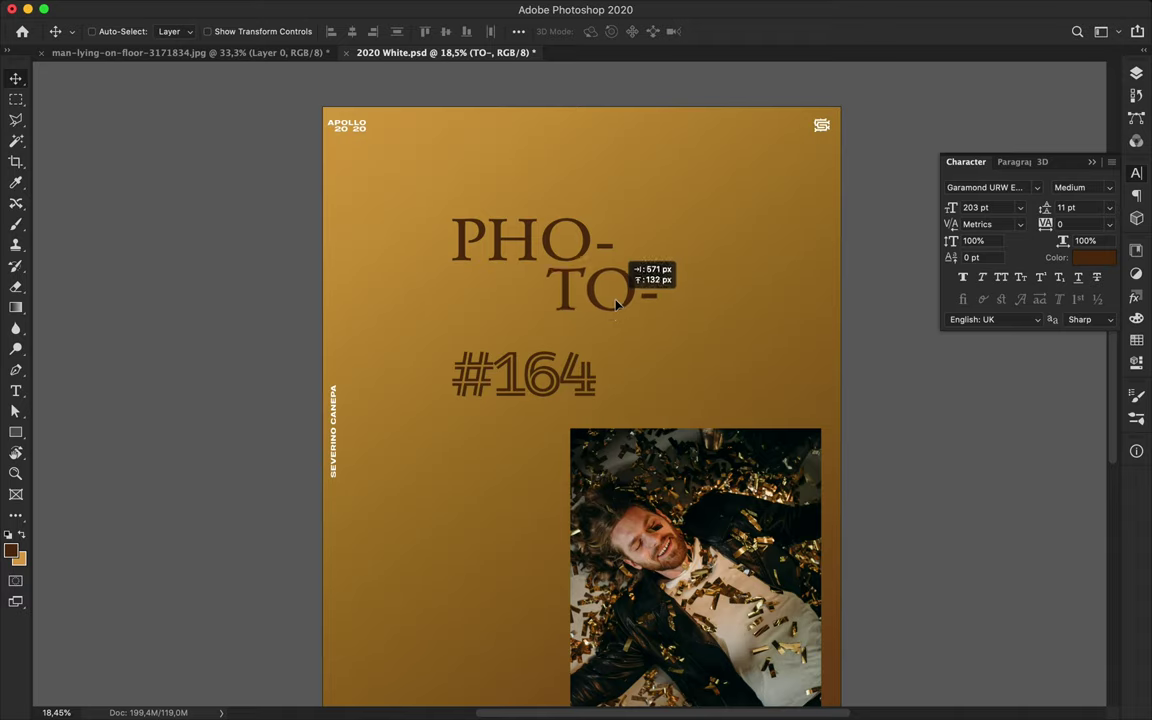
Step: Move #164 down and left, and duplicate a third line reading GRAPH below TO-
drag(592, 352, 522, 461)
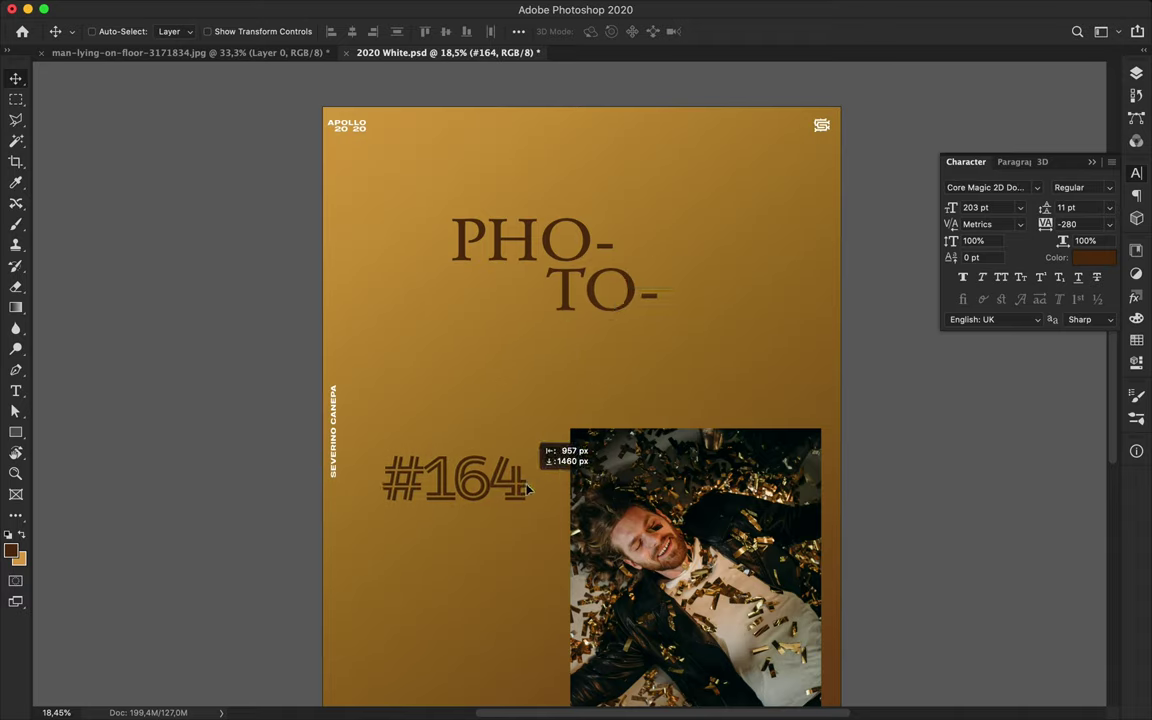
mouse_move(630, 300)
mouse_down()
mouse_move(630, 362)
mouse_move(535, 373)
mouse_move(485, 345)
mouse_move(473, 352)
mouse_up()
double_click(620, 345)
text(GRAPH)
key(ctrl+Return)
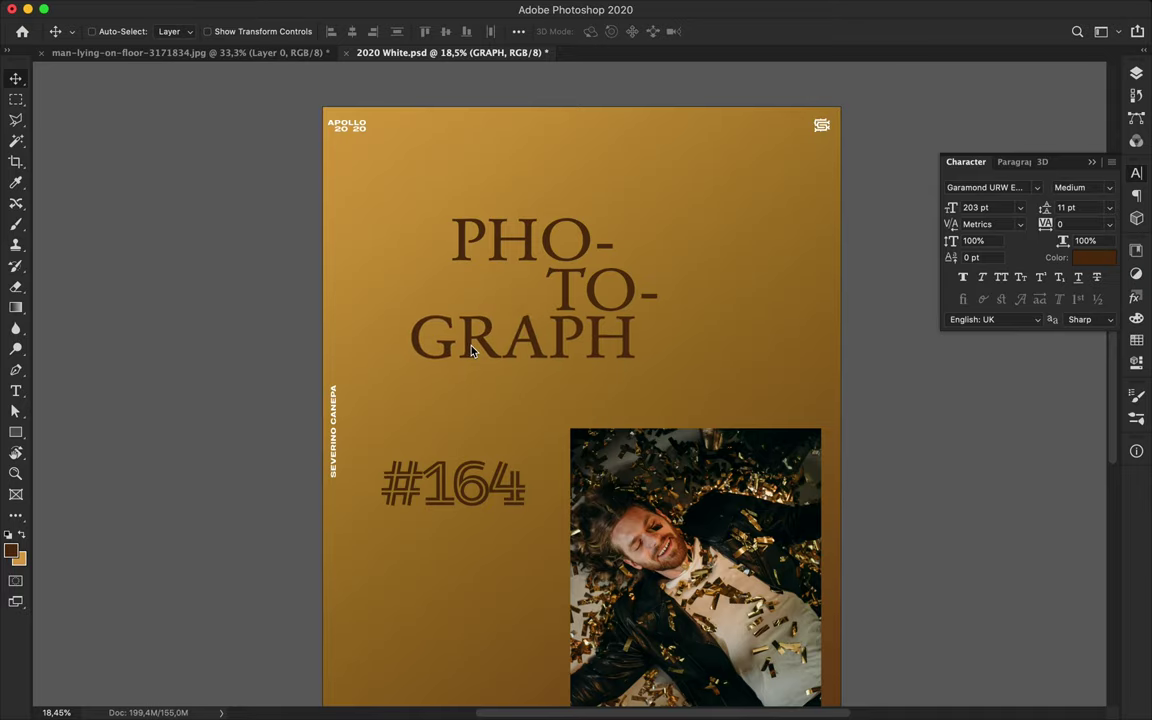
Step: Reset the letter spacing of #164 to 0
click(1037, 187)
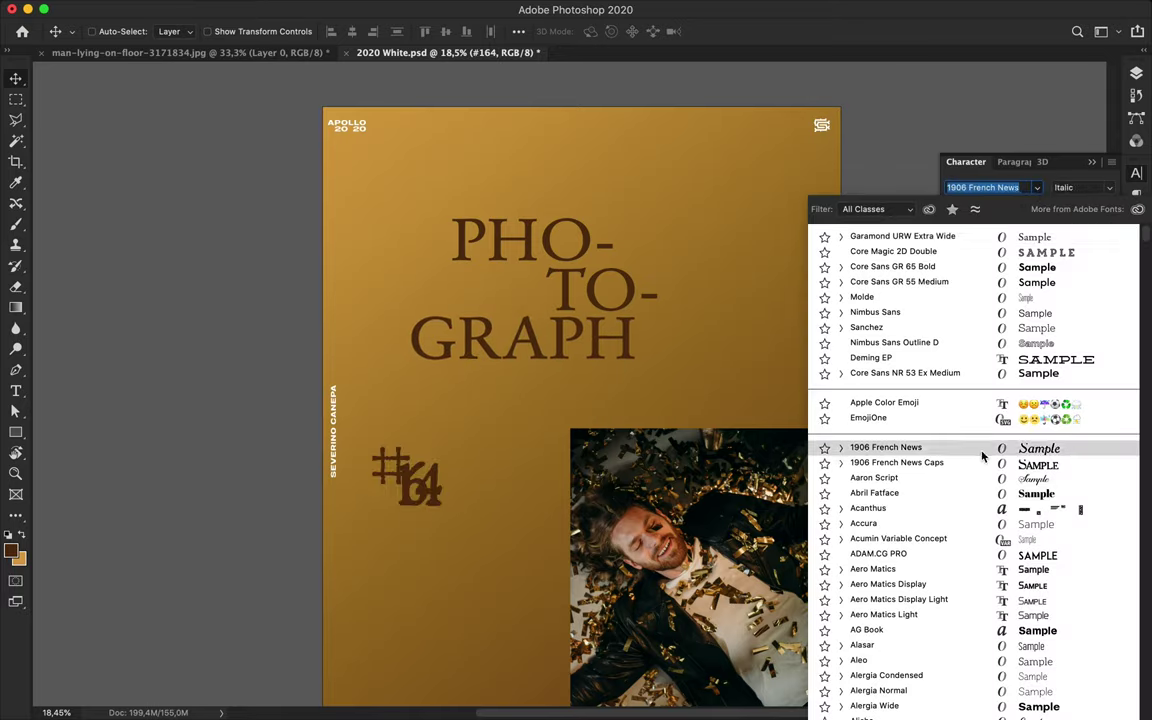
click(658, 452)
text(0)
key(Return)
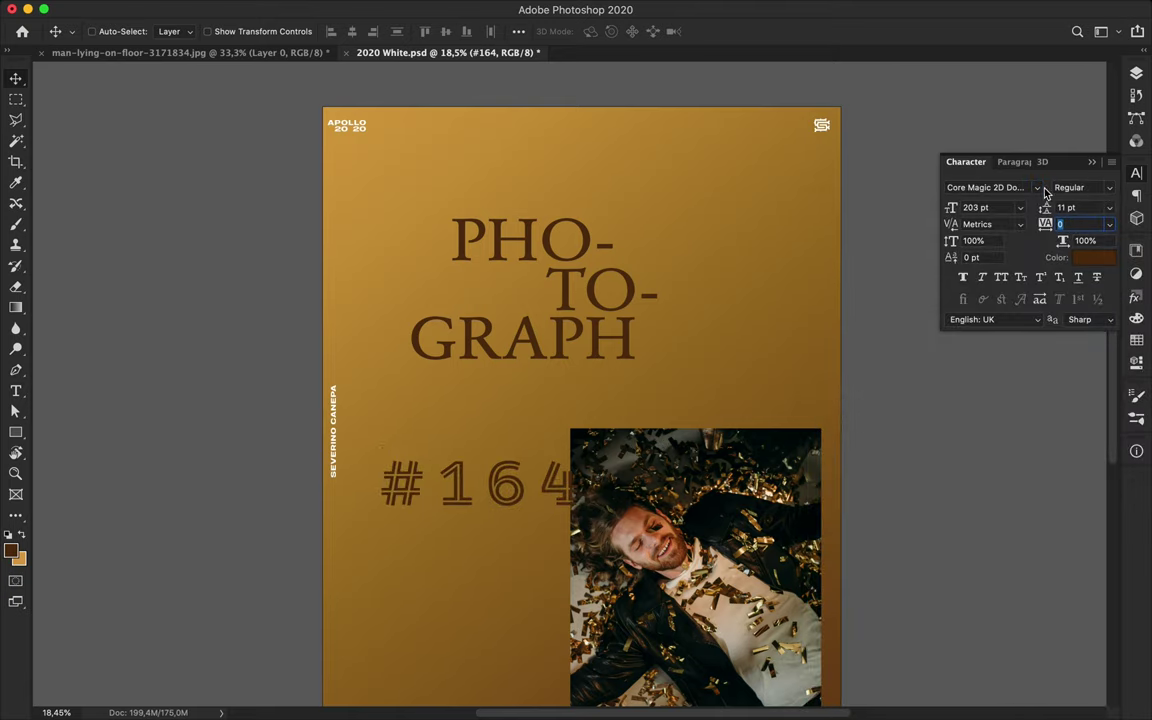
Step: Try Prestige Elite Std Bold on #164 and move the number slightly higher
click(1043, 189)
scroll(1003, 558, down, 10)
scroll(1001, 562, down, 15)
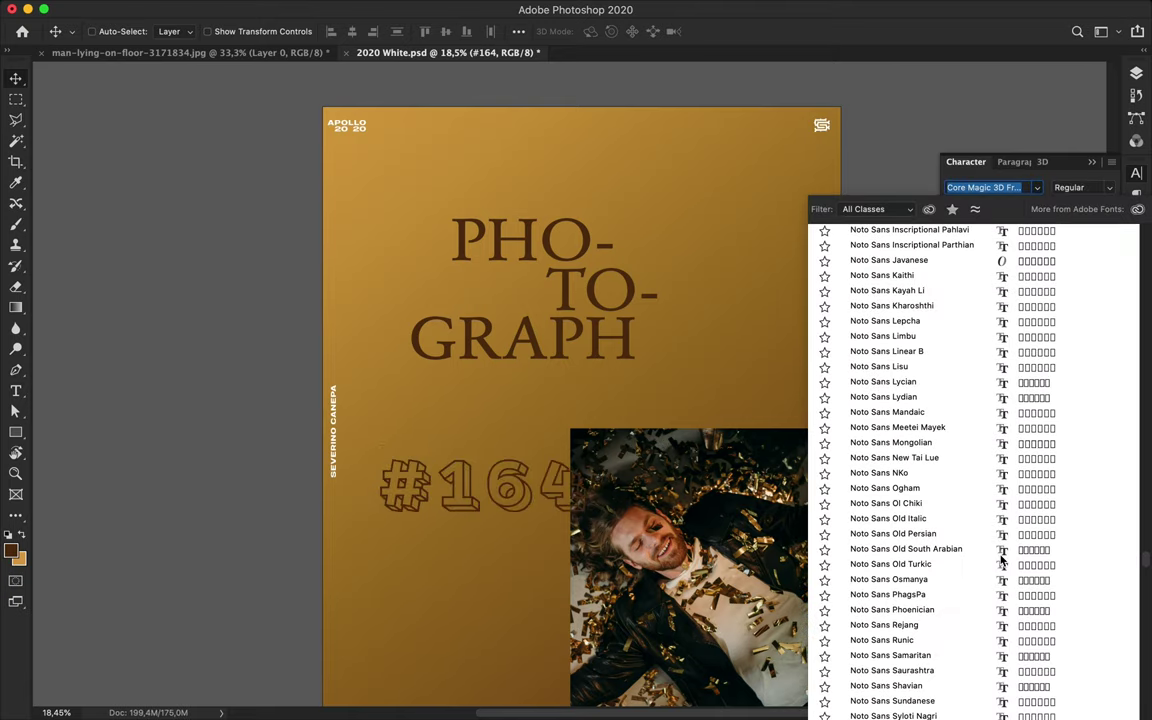
scroll(1001, 560, down, 10)
scroll(977, 590, down, 3)
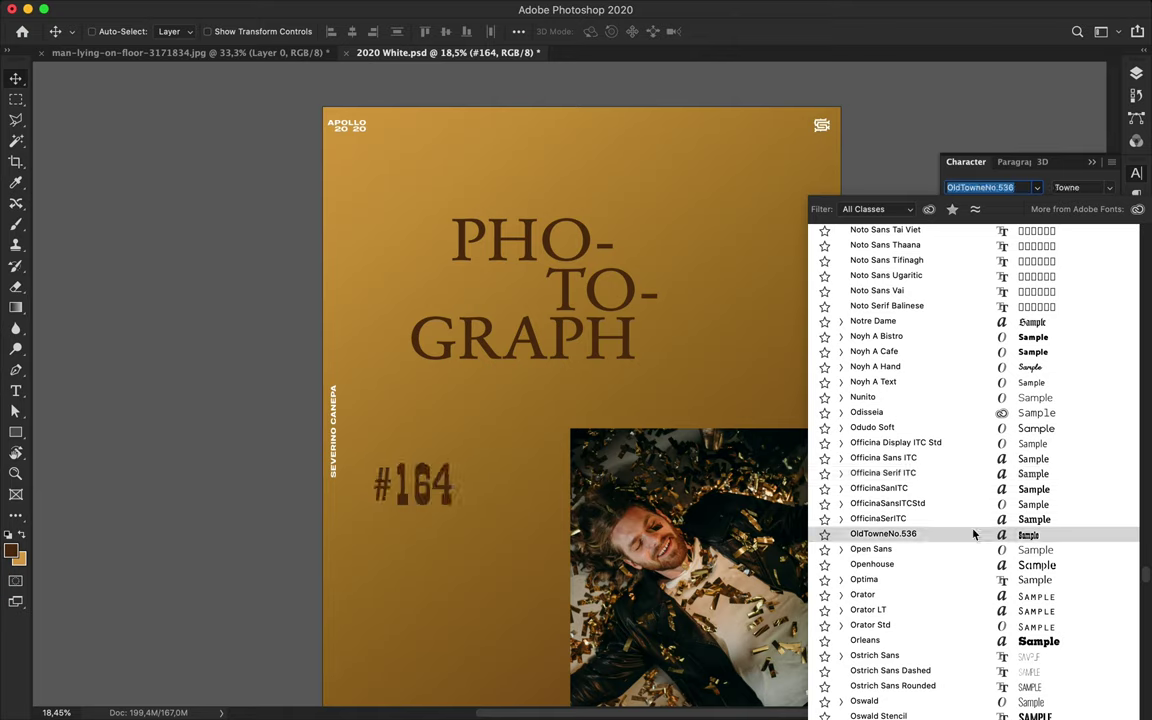
scroll(966, 650, down, 4)
scroll(966, 580, down, 1)
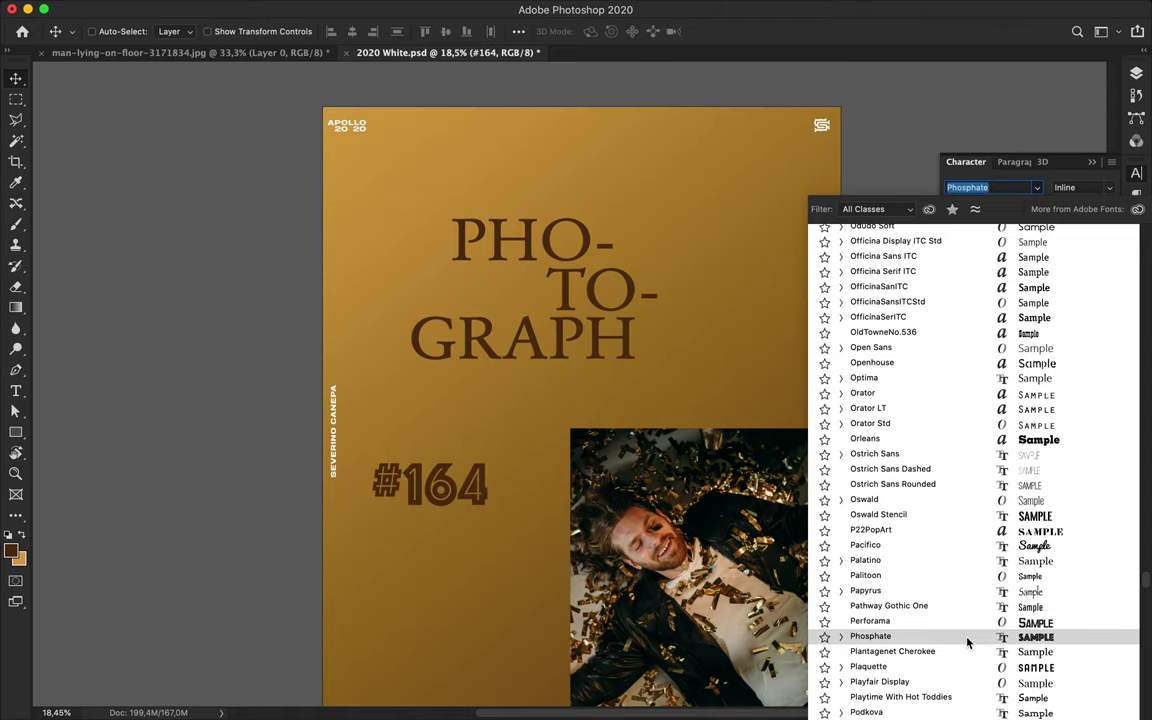
scroll(960, 540, down, 5)
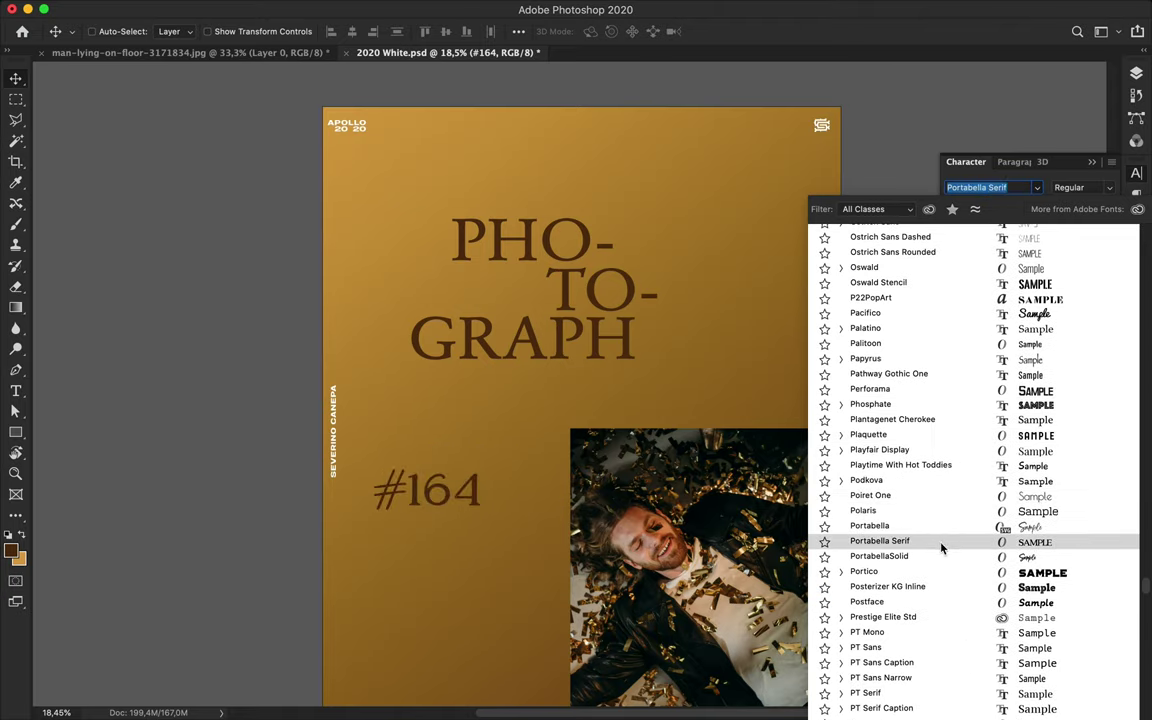
click(842, 618)
click(862, 658)
drag(477, 500, 465, 472)
Step: Edit the number text to remove its prefix, leaving just 164
double_click(463, 465)
click(460, 455)
text(N°)
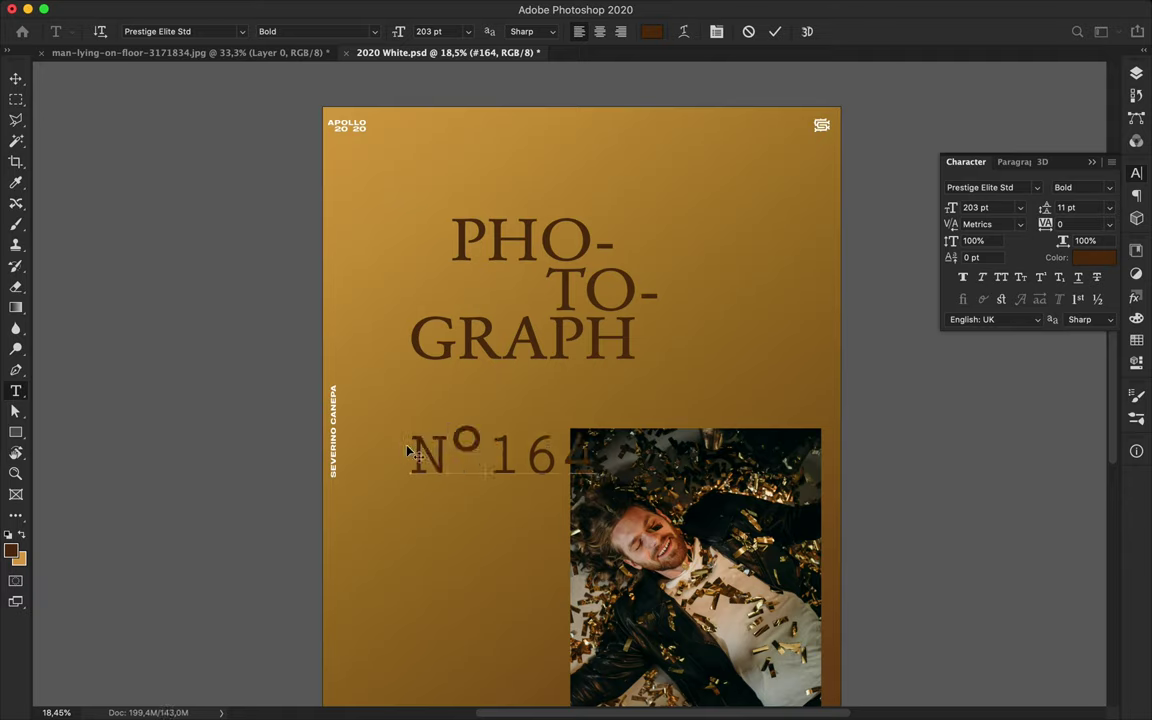
key(BackSpace)
key(BackSpace)
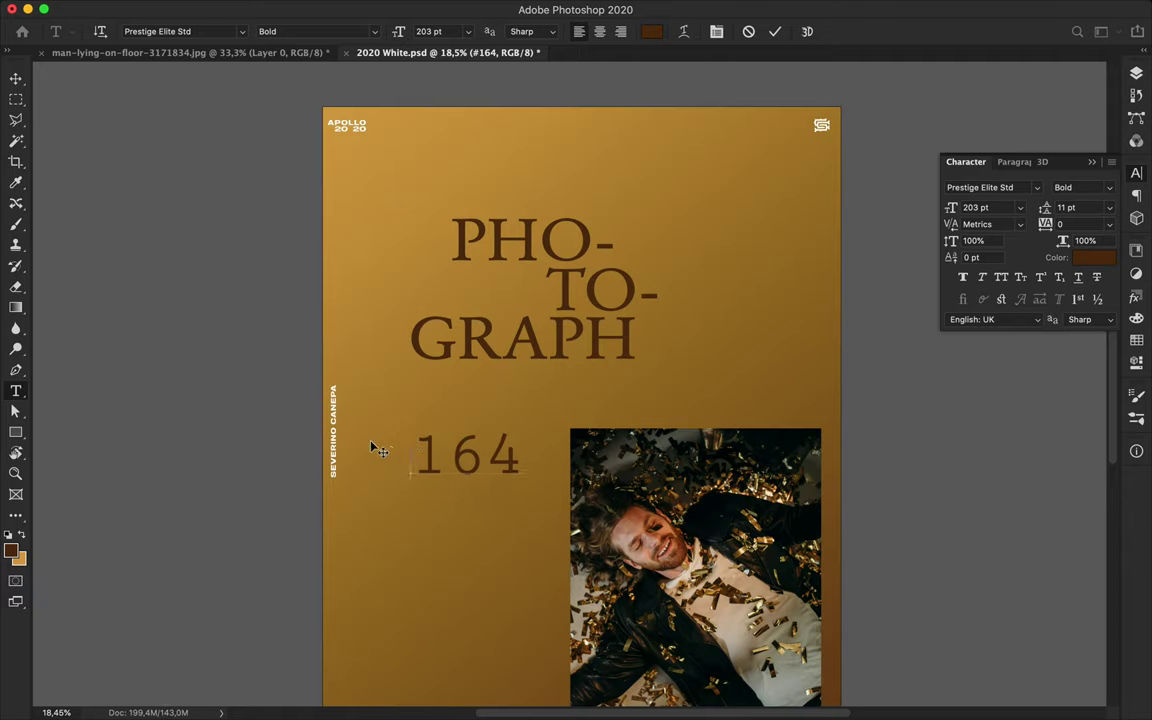
key(Escape)
key(v)
Step: Set the 164 number in URW Dock Thin
click(1037, 187)
scroll(1048, 588, down, 5)
scroll(1048, 588, down, 5)
scroll(1048, 588, down, 5)
scroll(1048, 588, up, 5)
scroll(1048, 588, up, 5)
scroll(1040, 585, up, 5)
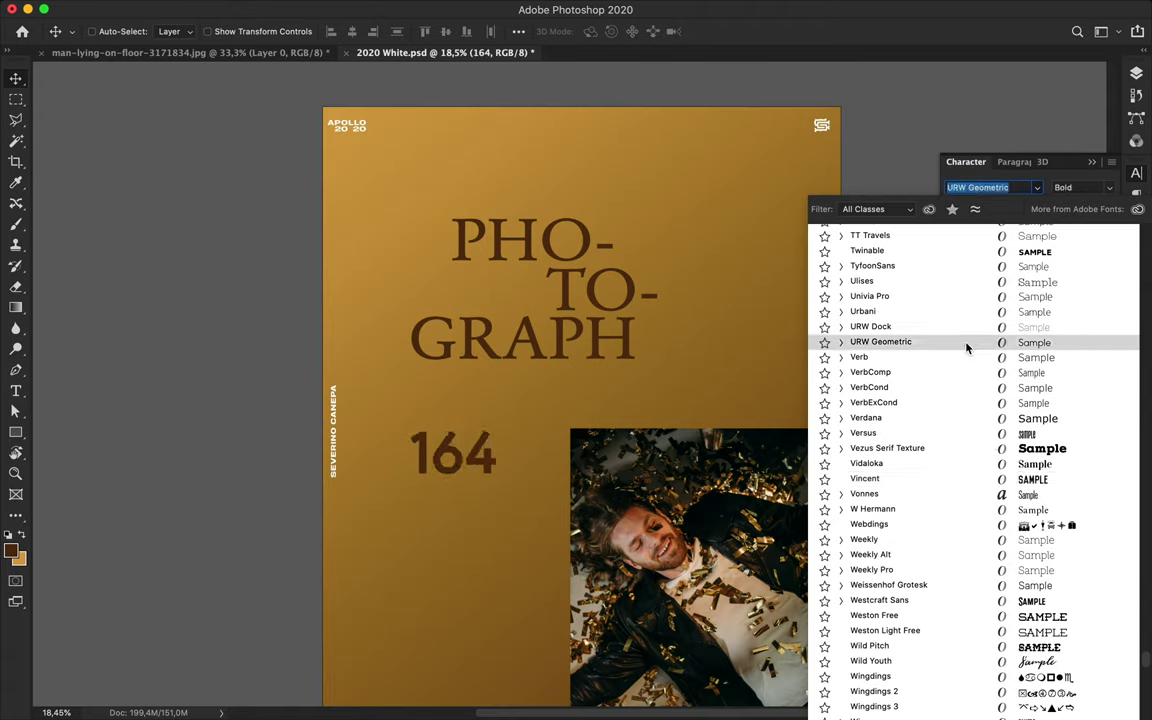
click(841, 327)
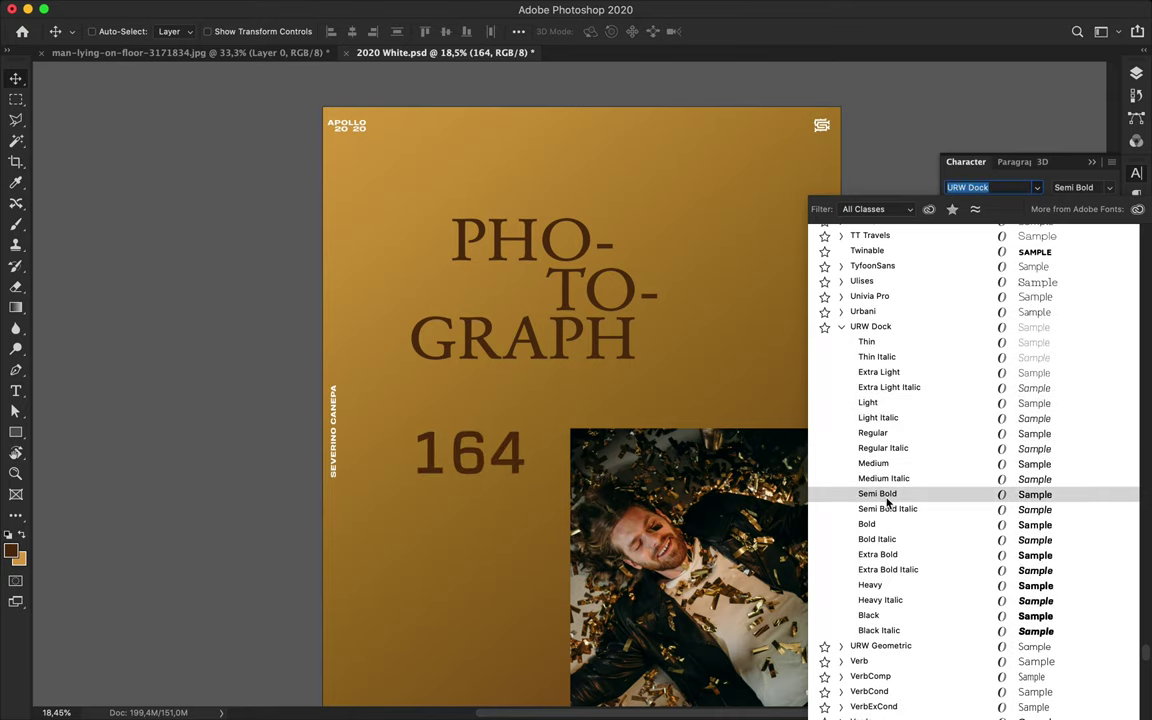
click(866, 342)
scroll(620, 483, down, 3)
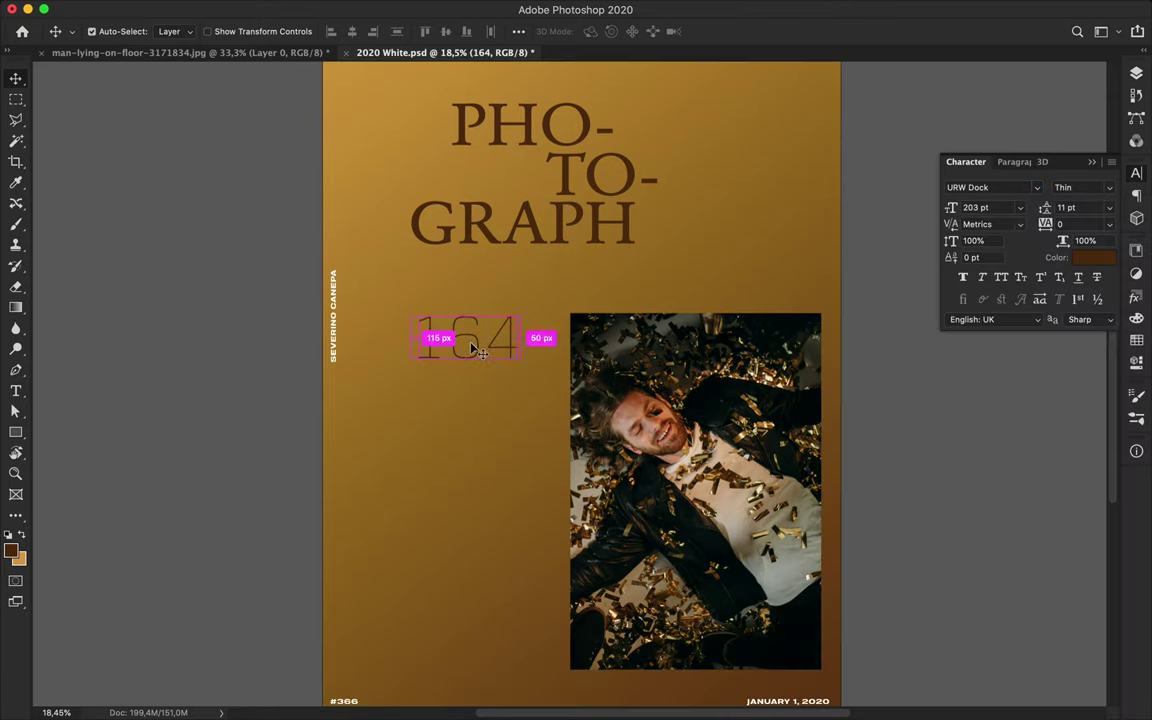
Step: Enlarge the 164 number, prefix it with '#', and place copies at the bottom and top edges
key(ctrl+t)
drag(474, 347, 460, 362)
key(Return)
text(t)
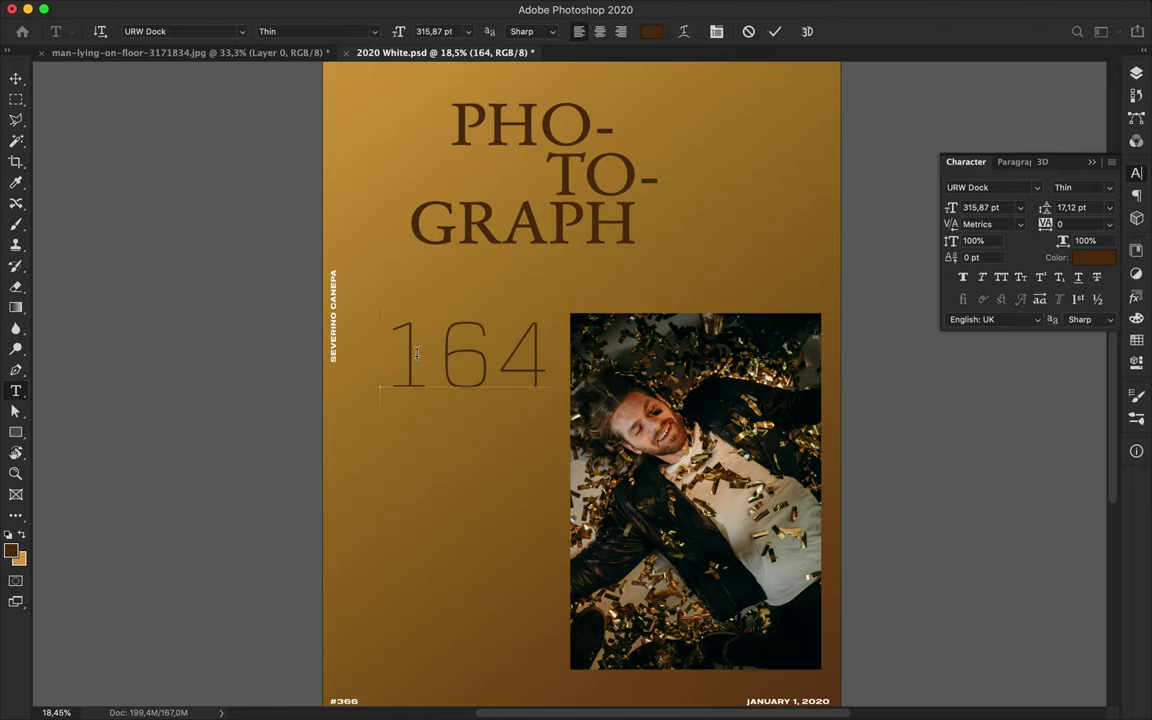
text(#)
key(ctrl+Return)
key(v)
mouse_move(497, 362)
mouse_down()
mouse_move(652, 292)
mouse_move(513, 578)
mouse_up()
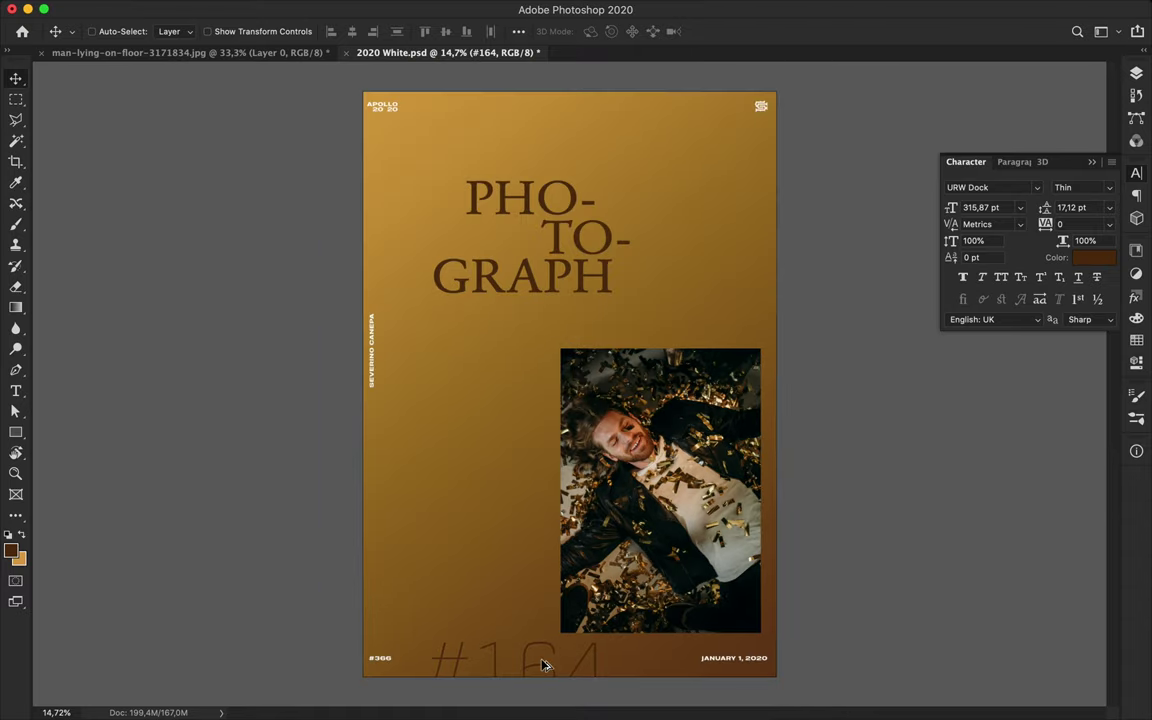
drag(513, 594, 572, 74)
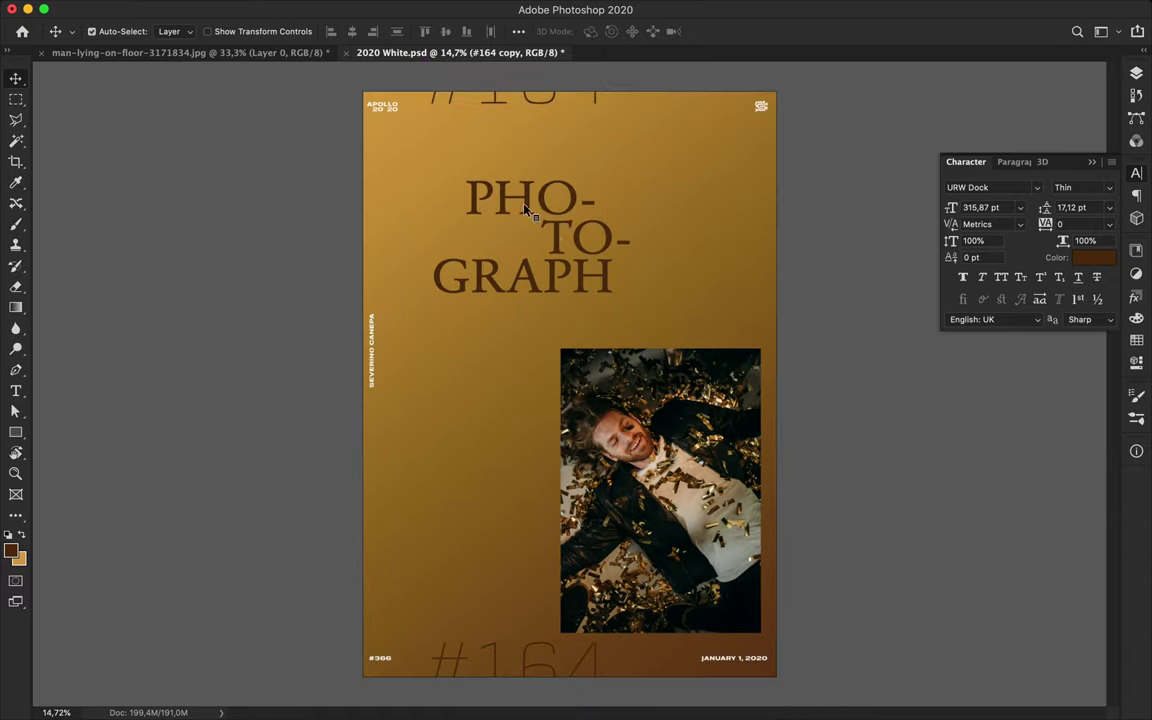
Step: Scale the PHO-TO-GRAPH headline up to about 160% and move it down over the photo
key(ctrl+t)
drag(637, 295, 694, 360)
mouse_move(537, 341)
mouse_down()
mouse_move(643, 348)
mouse_move(618, 343)
mouse_move(619, 358)
mouse_up()
key(Return)
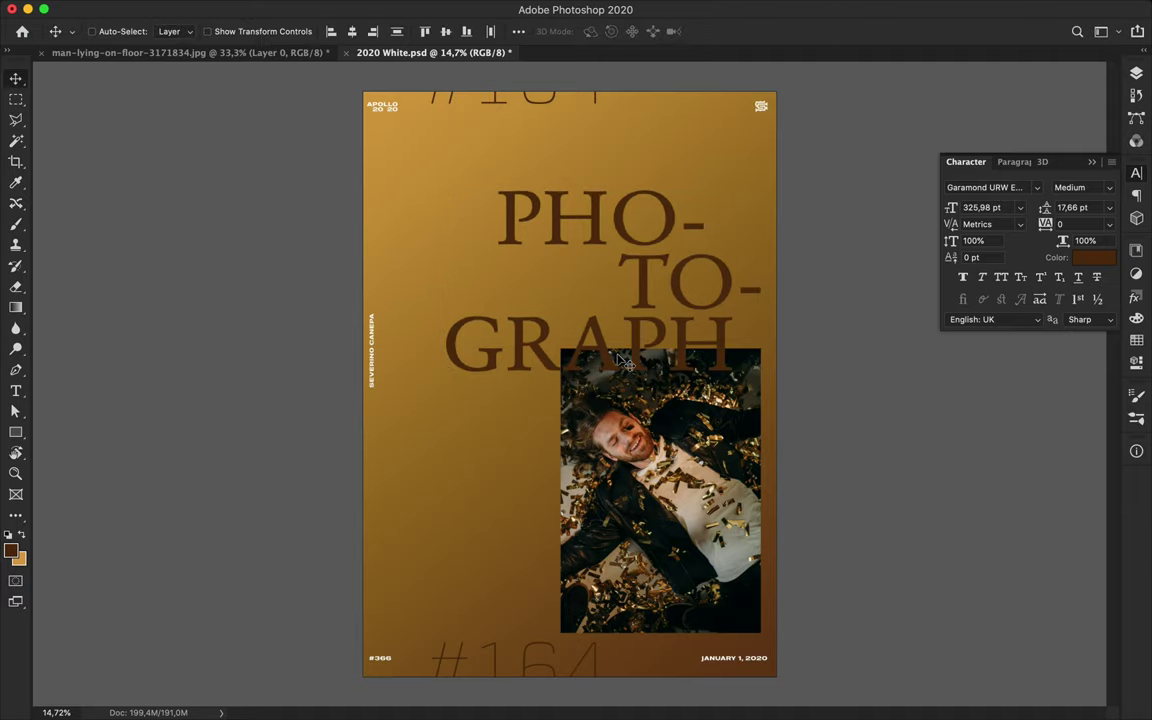
Step: Duplicate #164 to the middle-left and replace its text with the pasted 'Select a random picture' caption
drag(533, 666, 533, 524)
double_click(490, 515)
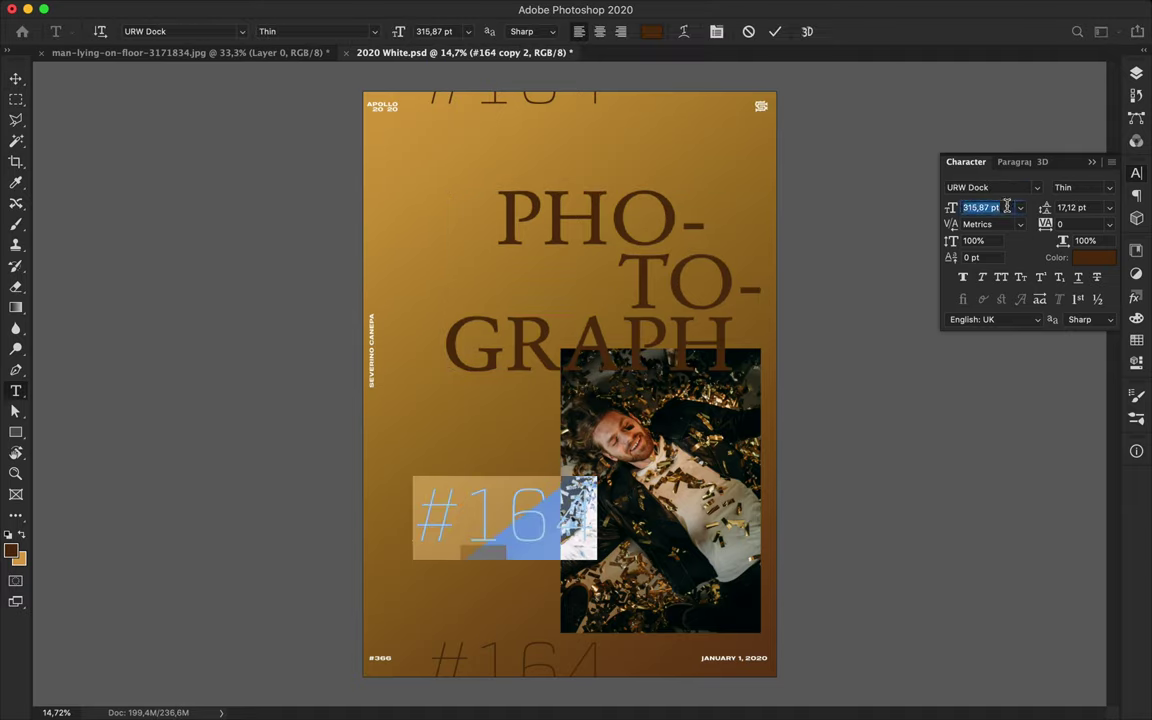
scroll(1007, 207, down, 4)
scroll(1007, 207, down, 12)
scroll(1007, 207, down, 8)
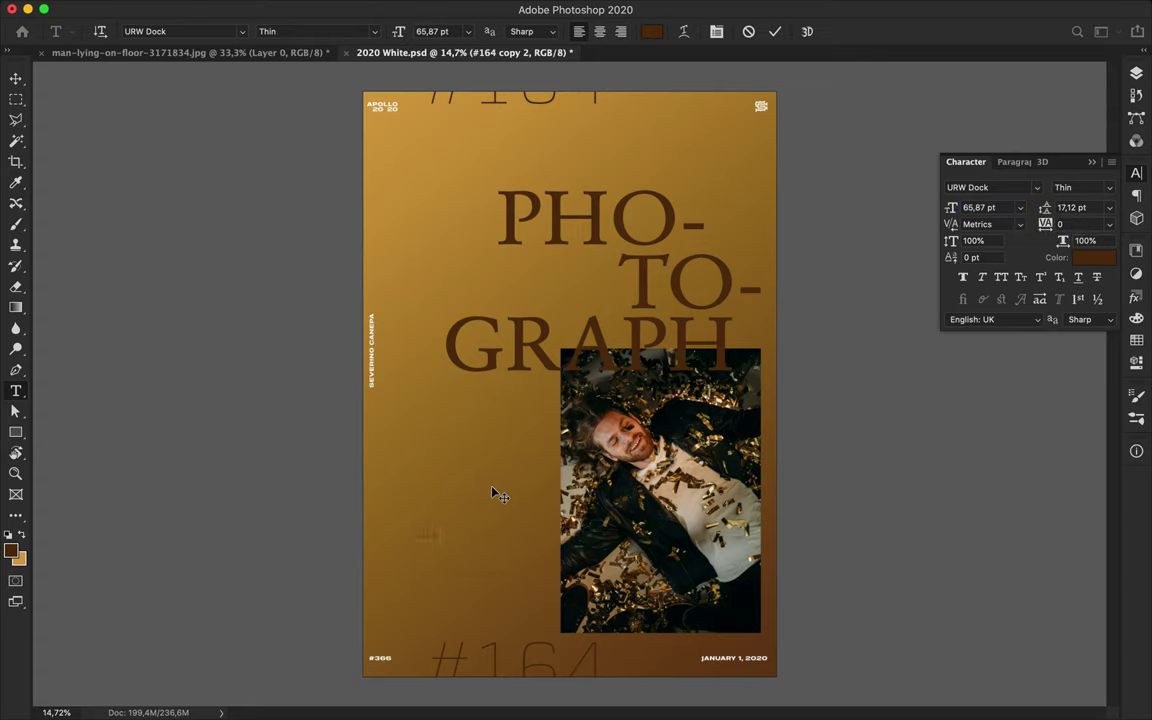
text(Select a random picture)
key(Escape)
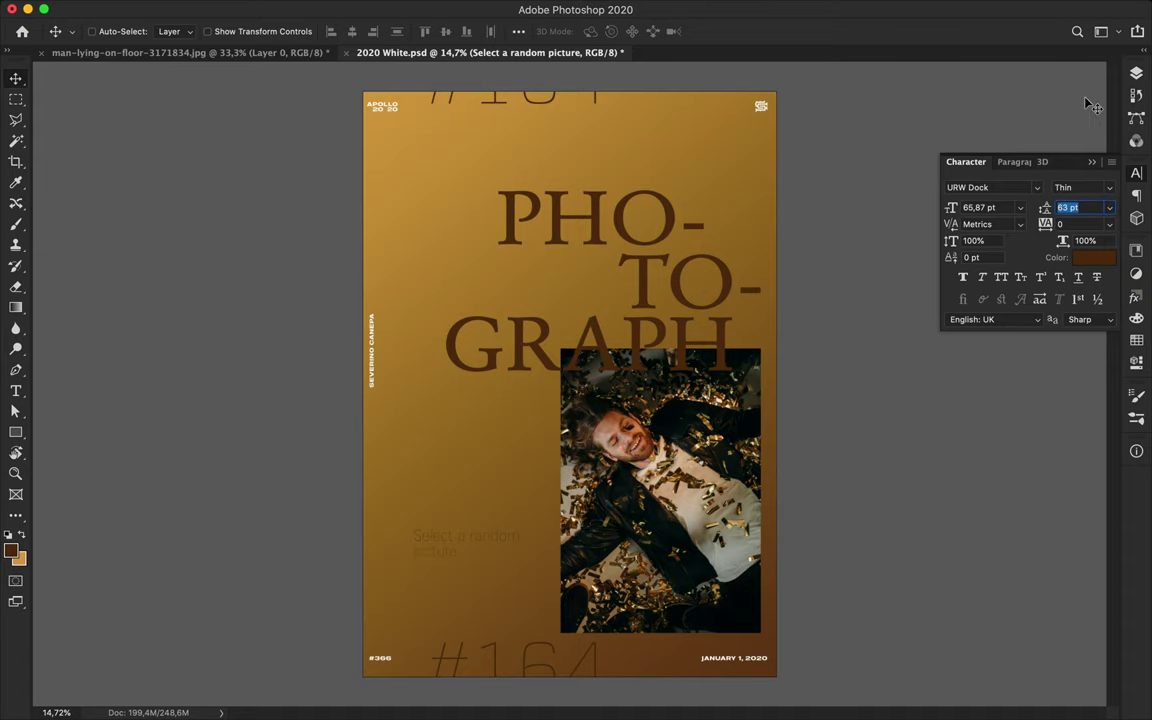
alt+scroll(430, 500, up, 1)
alt+scroll(430, 500, up, 2)
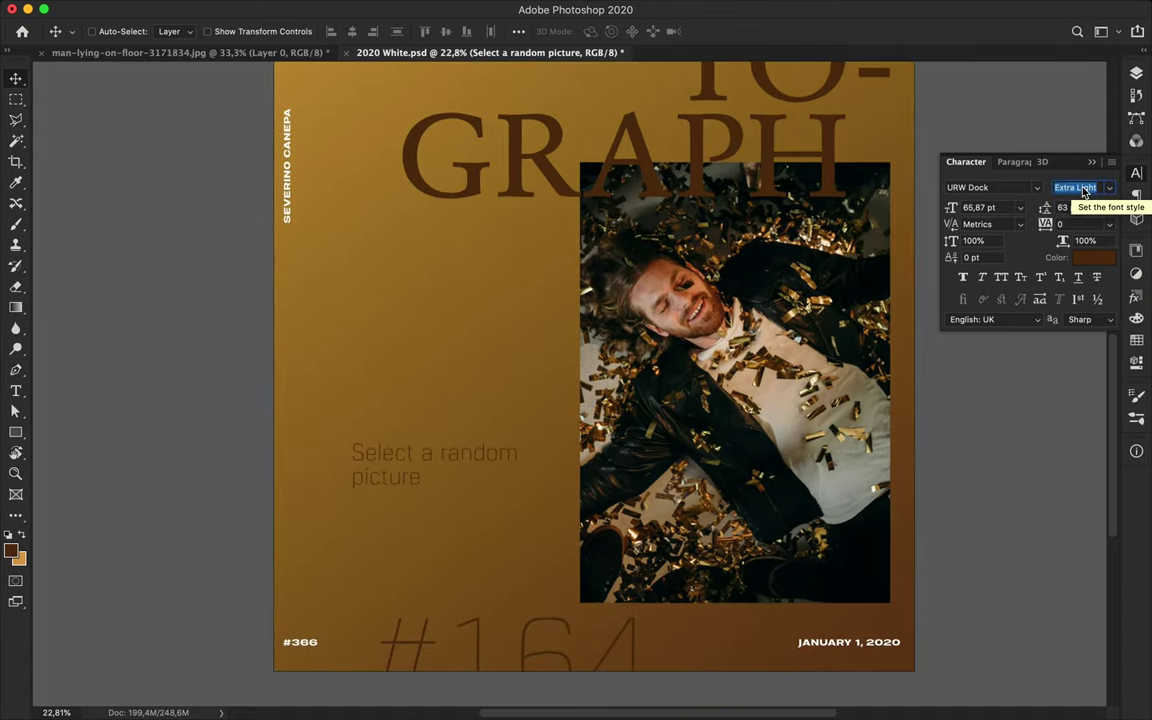
Step: Add a period to the end of the caption text and move the caption block up
double_click(397, 487)
text(& design a poster with it whatever it is)
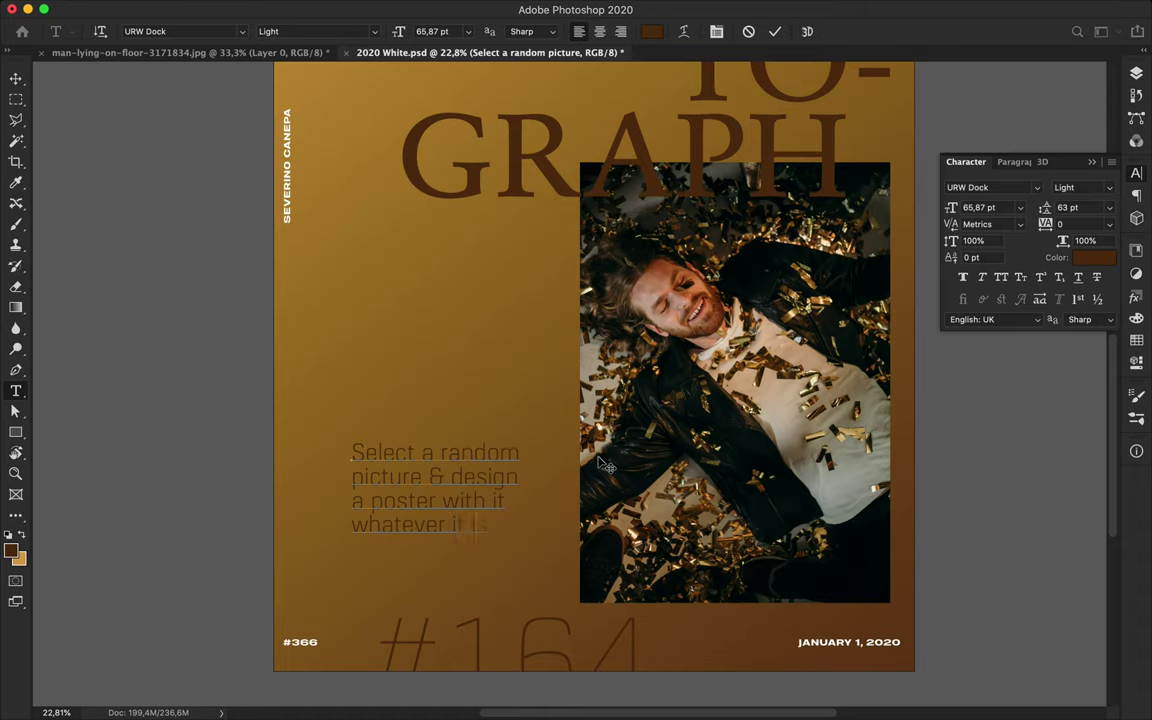
text(.)
key(ctrl+Return)
key(v)
drag(439, 438, 422, 378)
Step: Set the caption to 45,87 pt with wide 400 letter spacing
scroll(422, 378, down, 2)
click(1008, 208)
key(shift+Down)
key(shift+Down)
click(1075, 225)
key(shift+Up)
key(shift+Up)
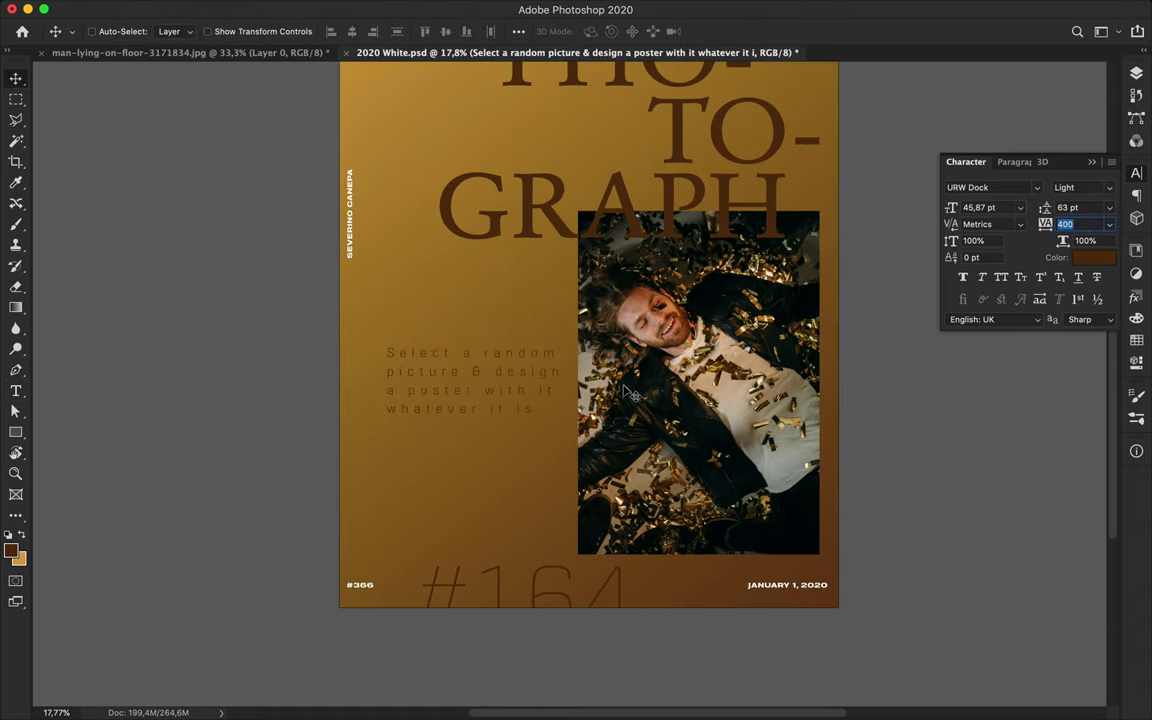
scroll(740, 373, up, 3)
key(w)
key(Return)
key(w)
scroll(471, 527, down, 3)
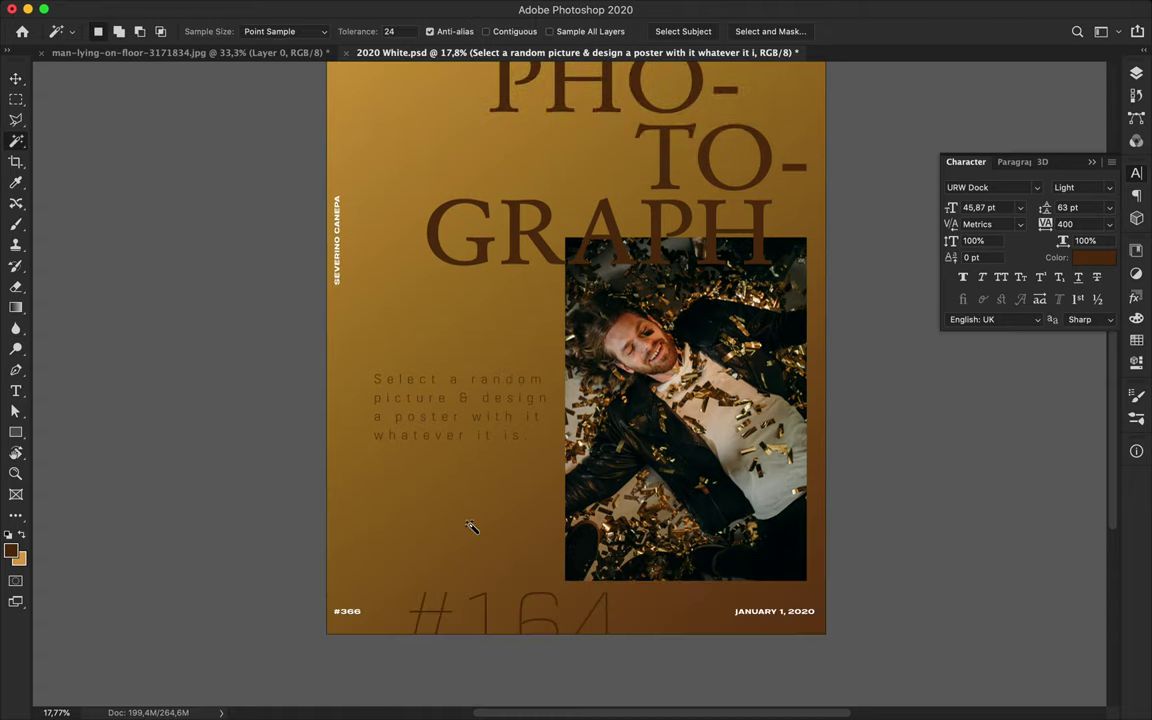
Step: Move the body text block into place and bring up its Paragraph settings
key(v)
drag(470, 415, 467, 338)
scroll(431, 310, up, 1)
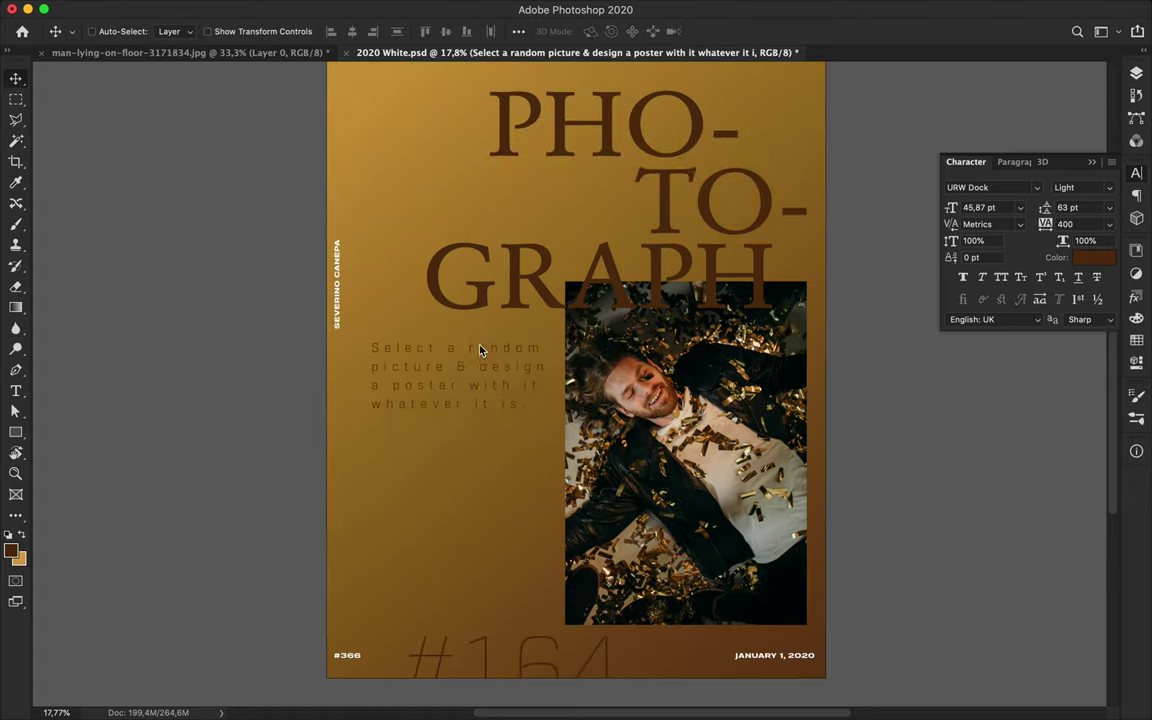
click(1004, 161)
drag(505, 381, 517, 388)
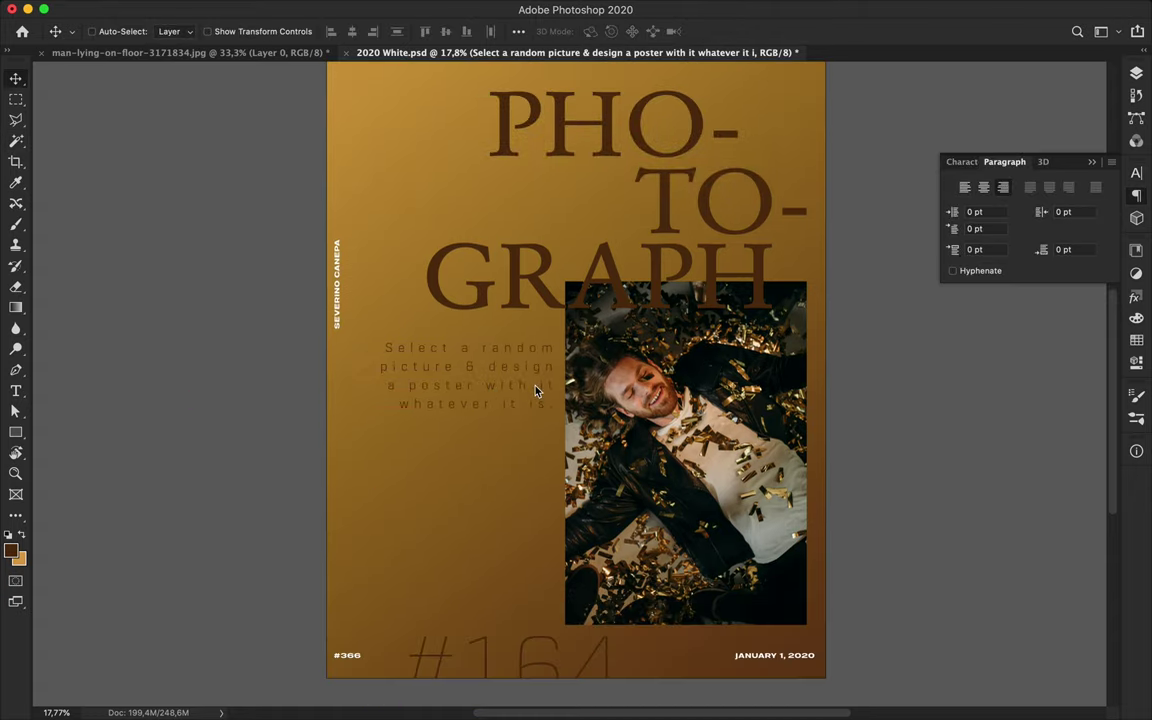
Step: Show the layout grid and reposition the body text block lower down
key(ctrl+apostrophe)
drag(517, 388, 517, 388)
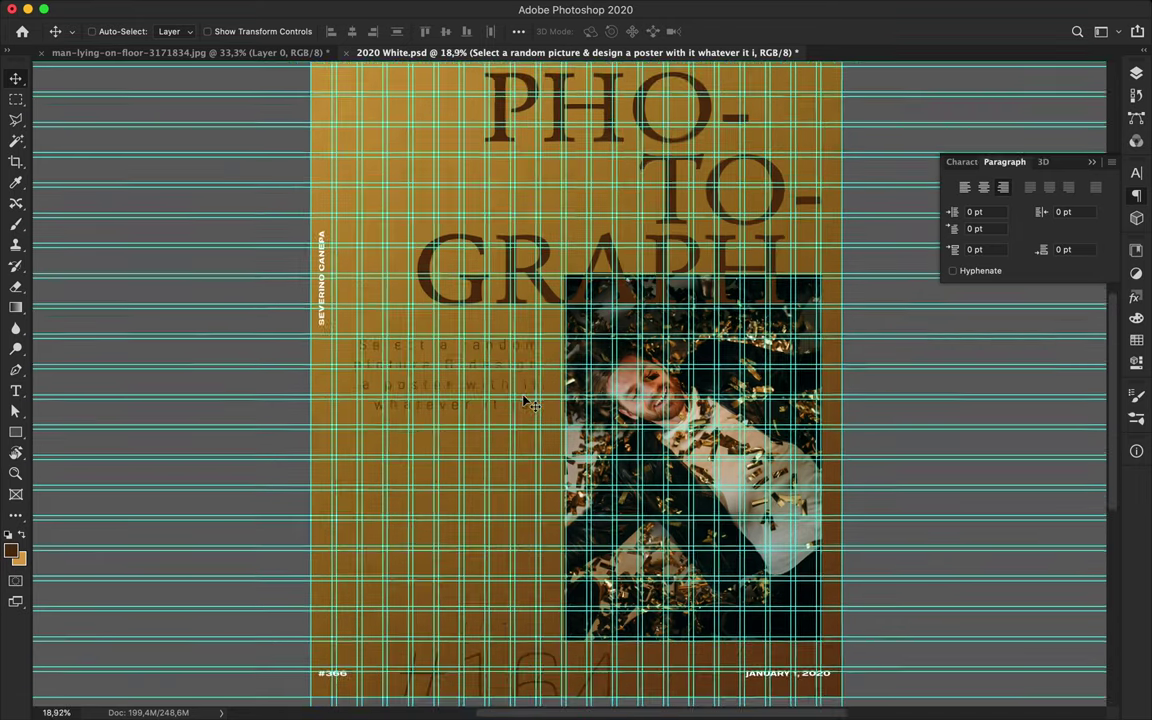
scroll(520, 392, down, 3)
Step: Enlarge the PHO-TO-GRAPH title to about 113% and shift it toward the right edge
ctrl+click(625, 288)
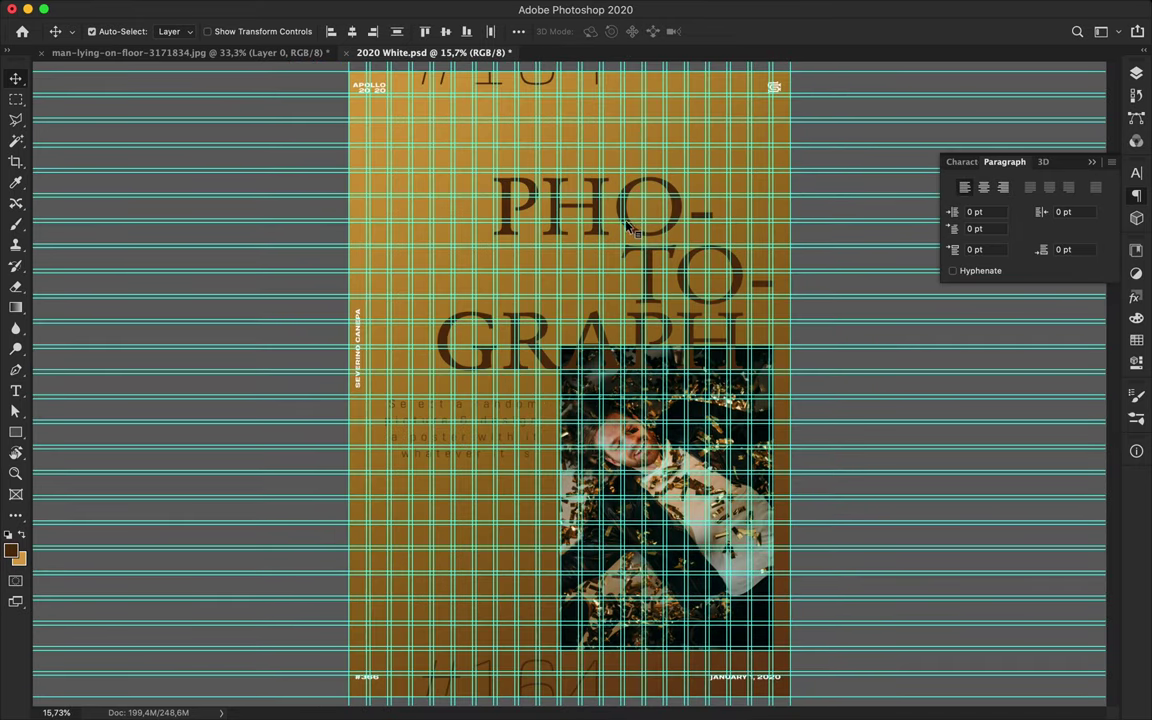
key(ctrl+t)
drag(436, 178, 395, 150)
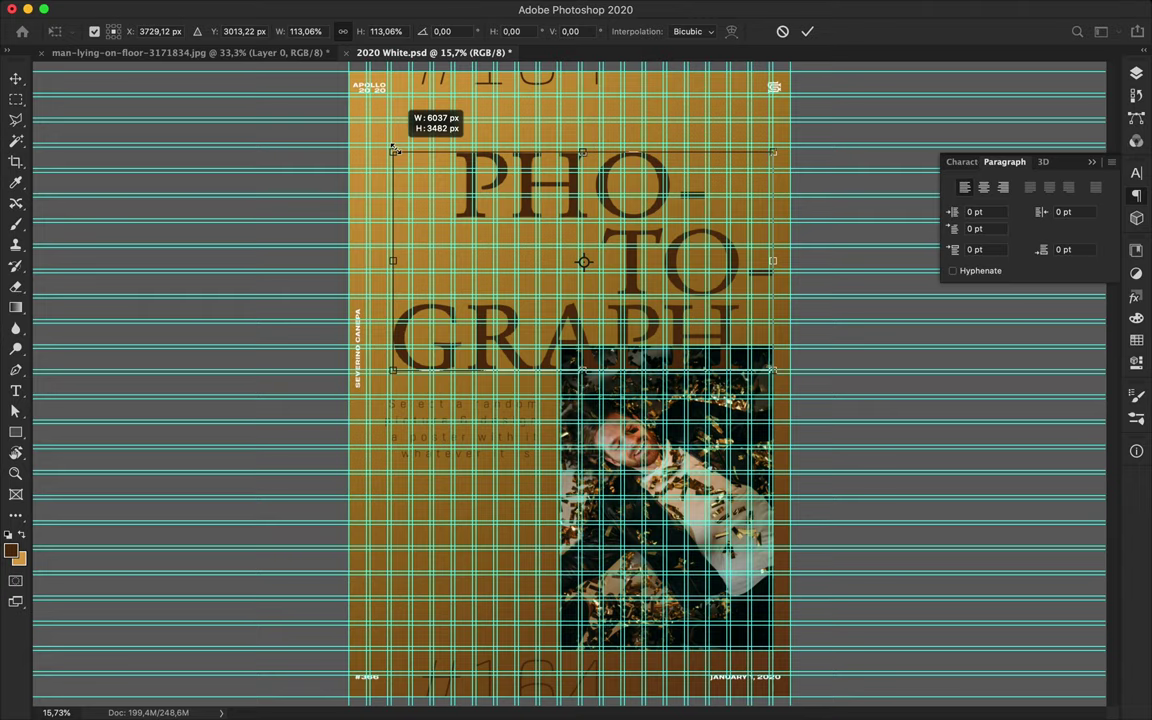
key(Return)
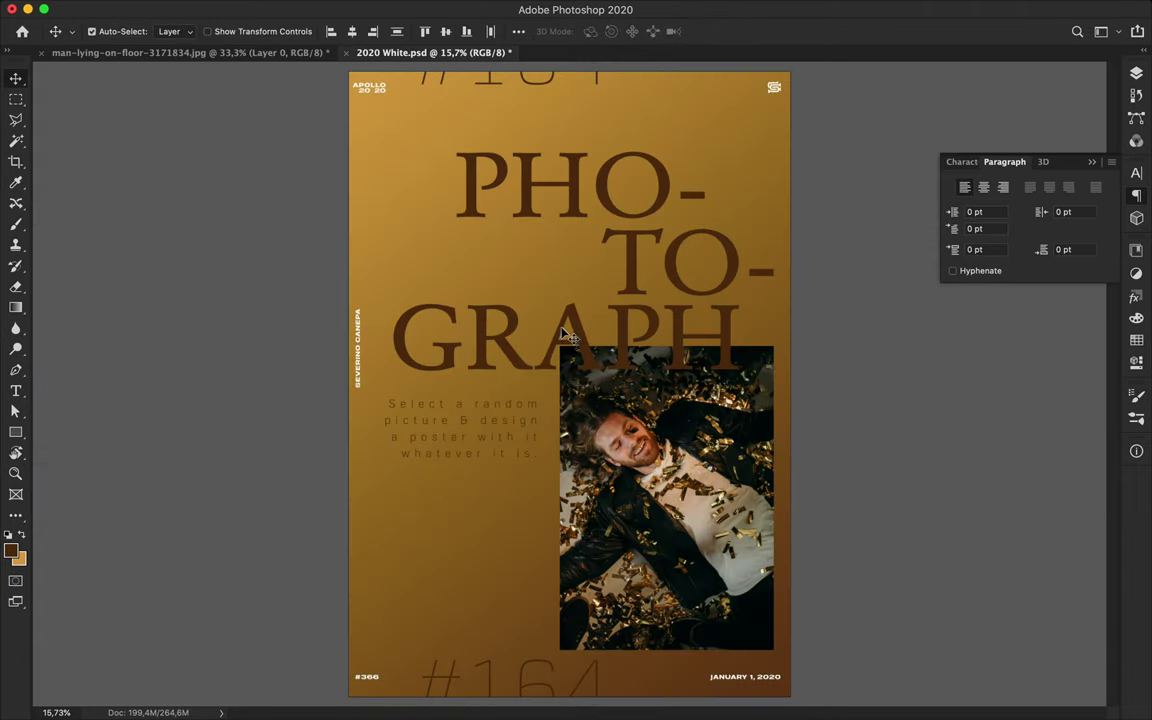
mouse_move(565, 335)
mouse_down()
mouse_move(659, 335)
mouse_move(230, 598)
mouse_up()
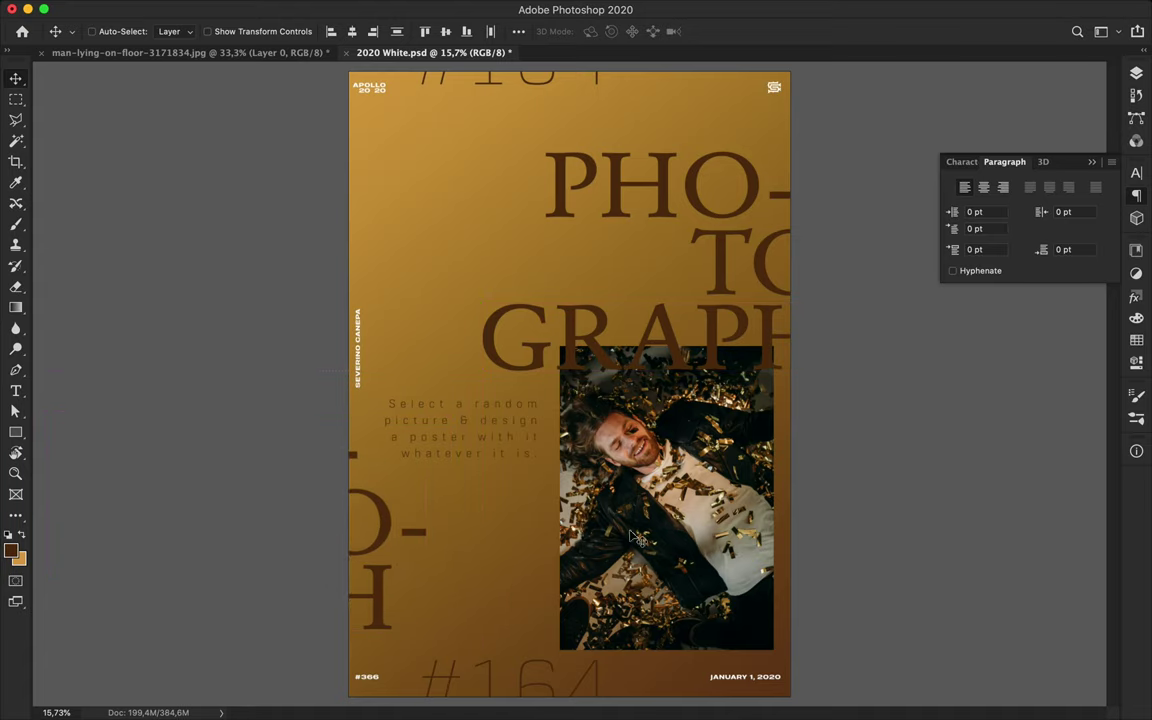
Step: Cut a triangle from the photo onto its own layer and move it to the upper left
key(l)
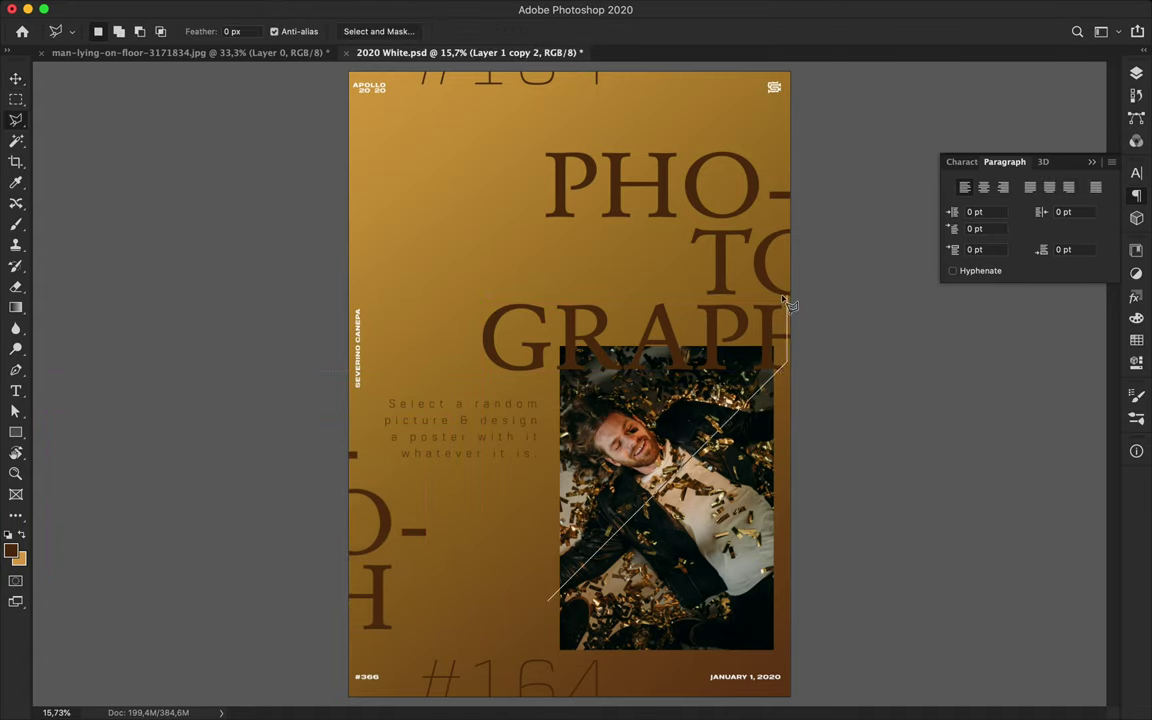
click(551, 607)
key(ctrl+j)
key(v)
drag(621, 437, 455, 245)
Step: Shrink the triangle copy to about 66% and nudge it right, checking it against the layout grid
key(ctrl+t)
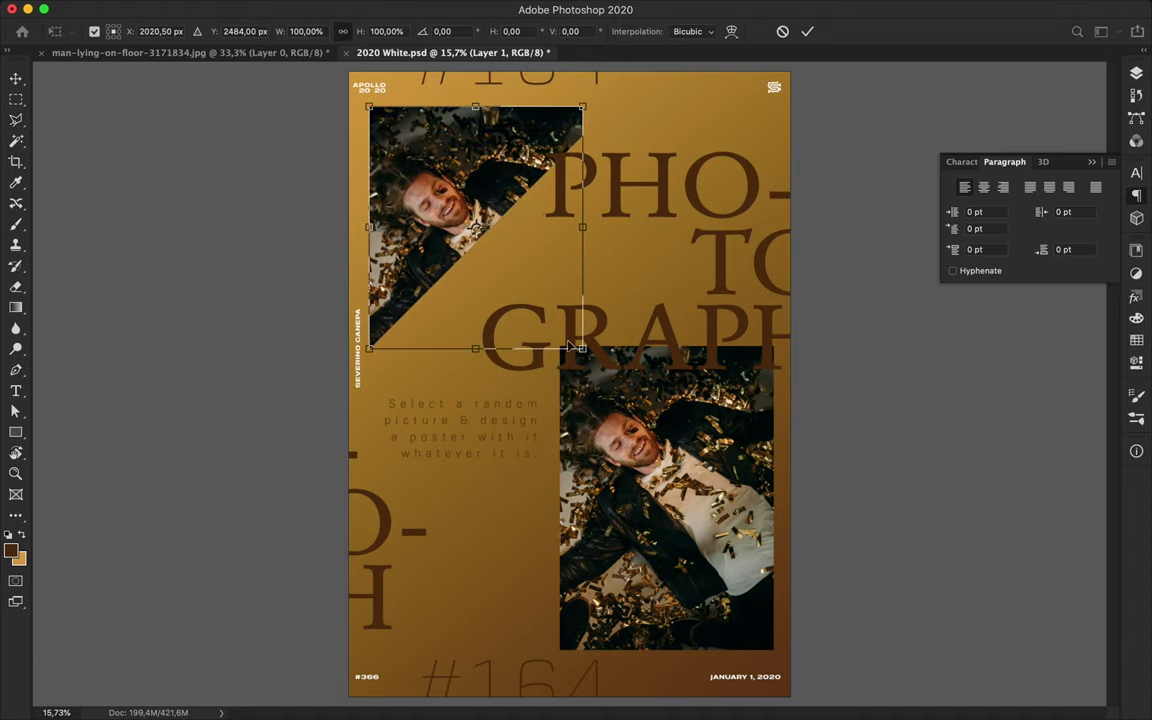
drag(528, 318, 510, 266)
key(Return)
mouse_move(415, 229)
mouse_down()
mouse_move(417, 209)
mouse_move(408, 214)
mouse_move(427, 243)
mouse_up()
key(ctrl+semicolon)
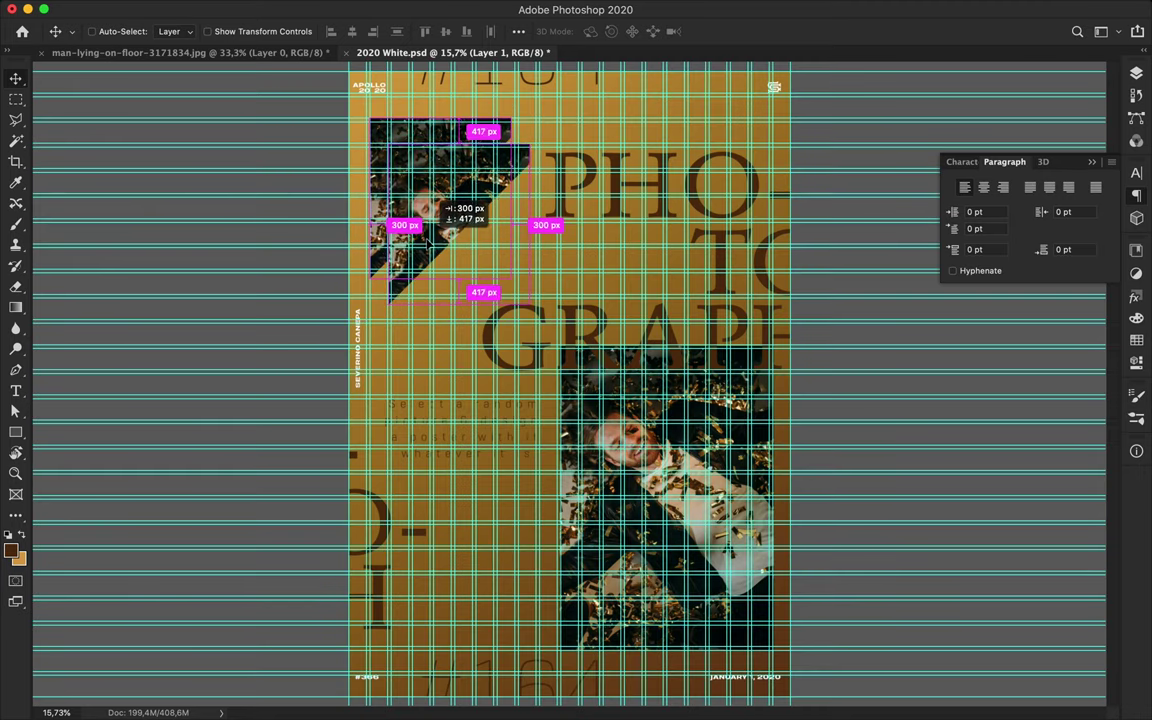
key(ctrl+semicolon)
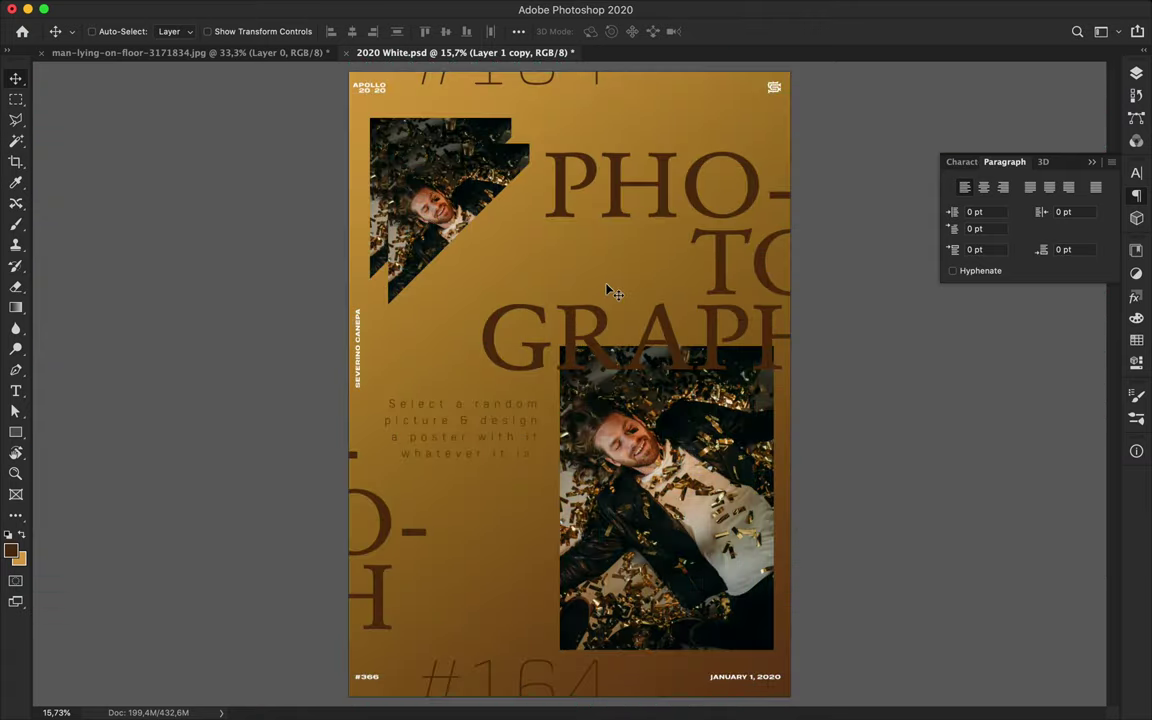
click(1137, 70)
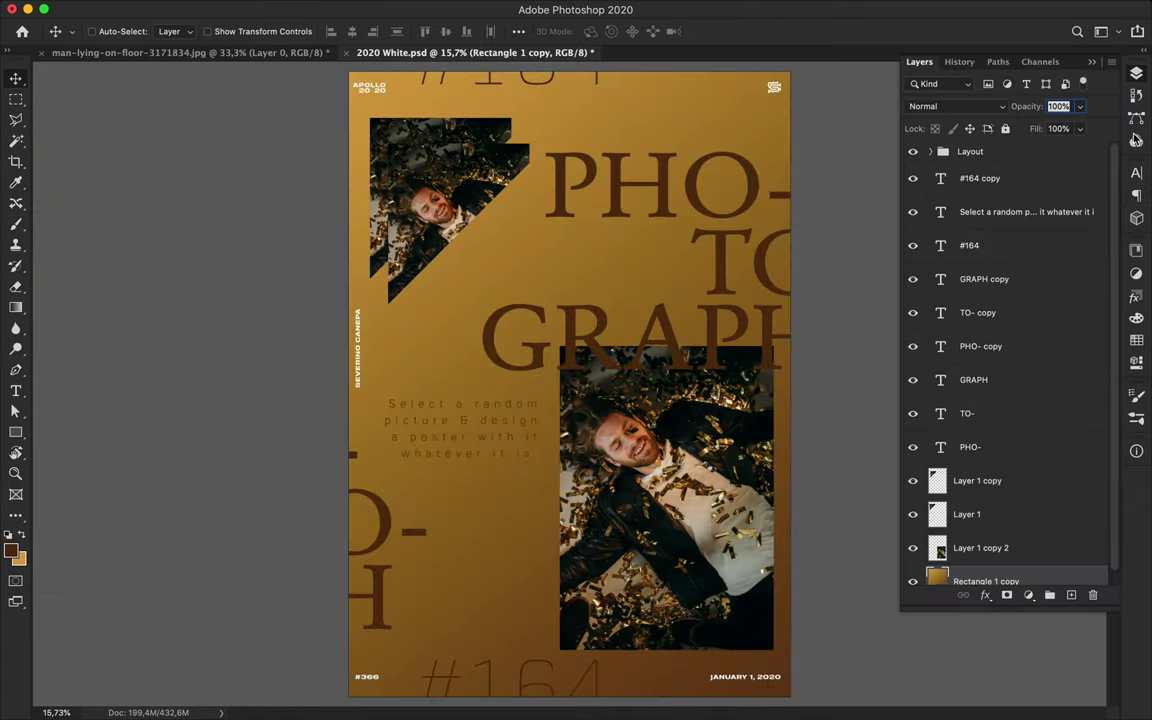
Step: Clip the gradient rectangle to the triangle fragments at 100% fill in Color blend mode
drag(964, 640, 976, 463)
alt+click(973, 481)
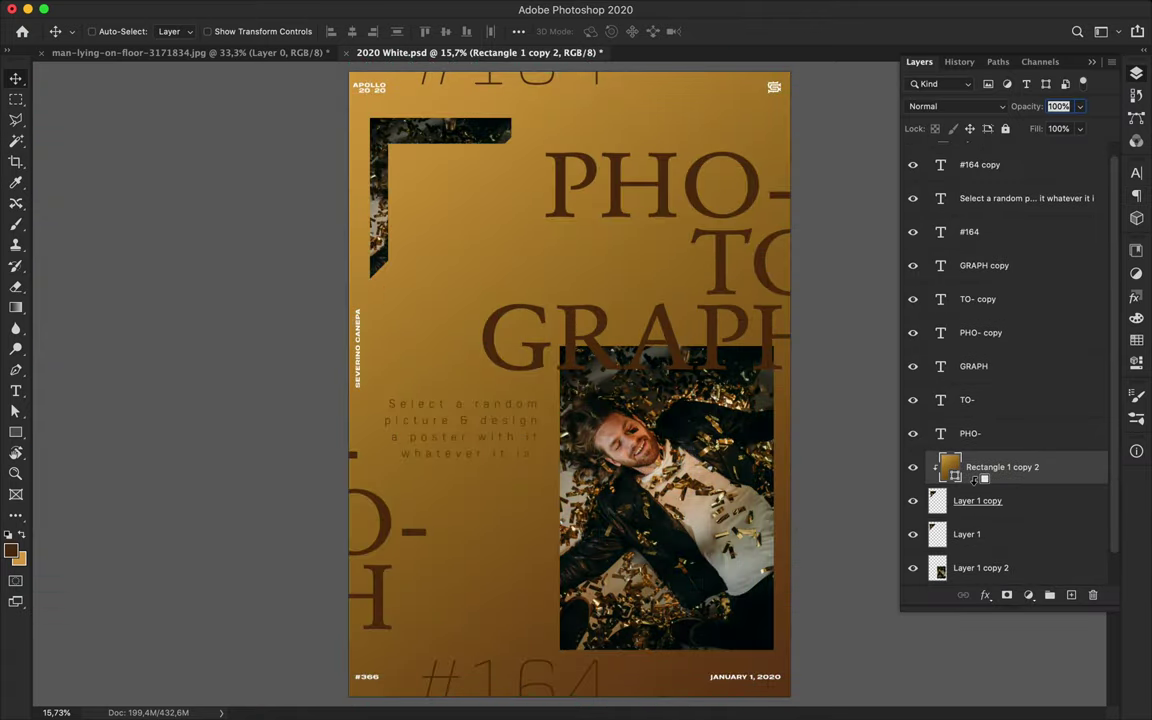
drag(1075, 152, 1095, 152)
click(955, 106)
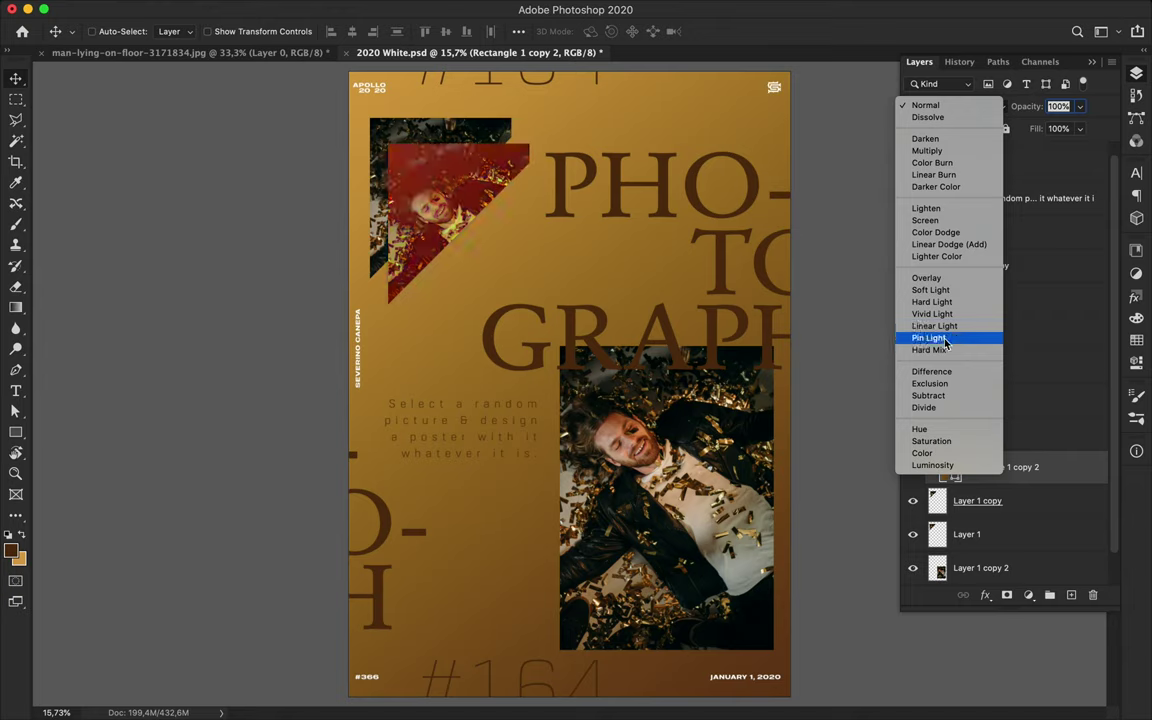
click(935, 453)
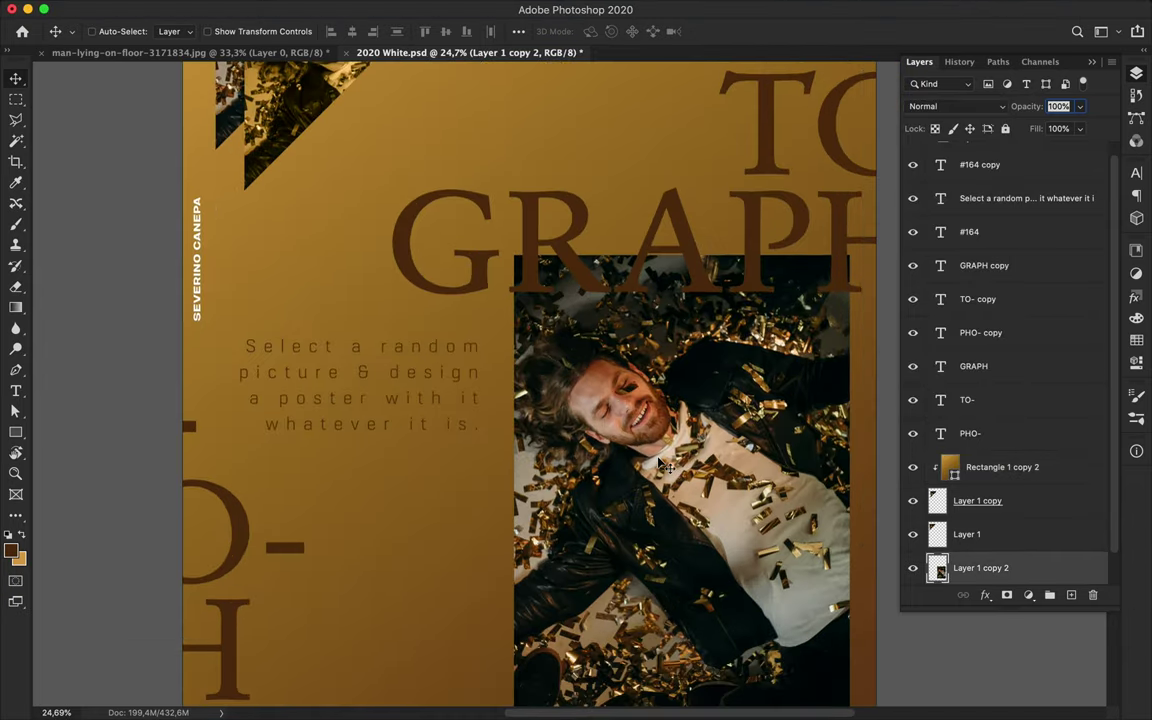
key(p)
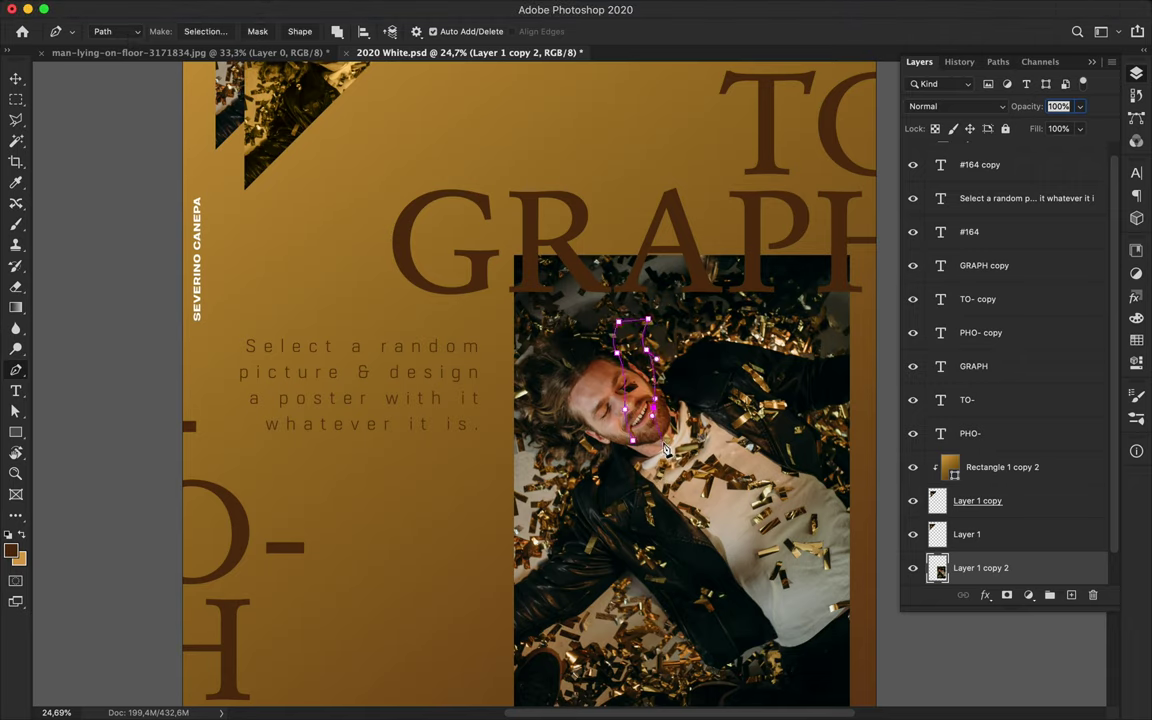
Step: Cut the traced face out of the photo onto its own layer and move it left
click(207, 34)
key(Return)
key(ctrl+j)
key(v)
drag(644, 373, 457, 322)
Step: Rotate the face piece and place a duplicate at the upper left
key(ctrl+t)
drag(414, 217, 383, 235)
drag(460, 330, 330, 225)
key(ctrl+t)
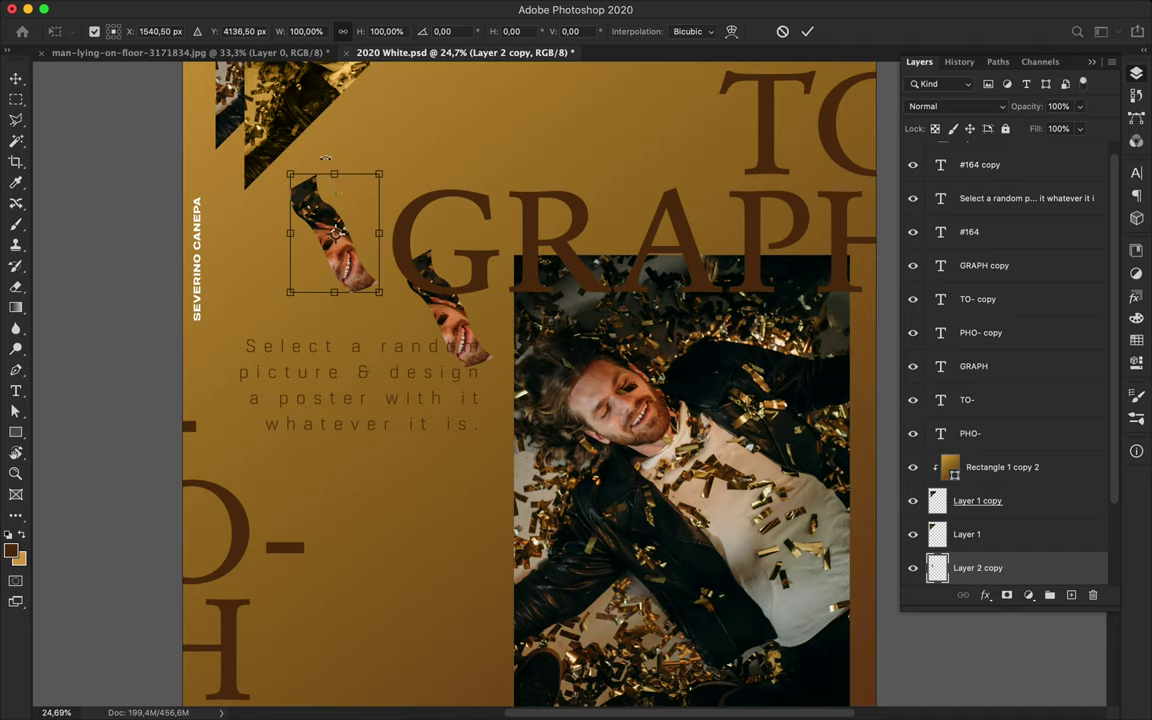
drag(390, 180, 400, 230)
key(Return)
Step: Save the poster and apply a 28,9 px Gaussian Blur to the face piece
click(375, 8)
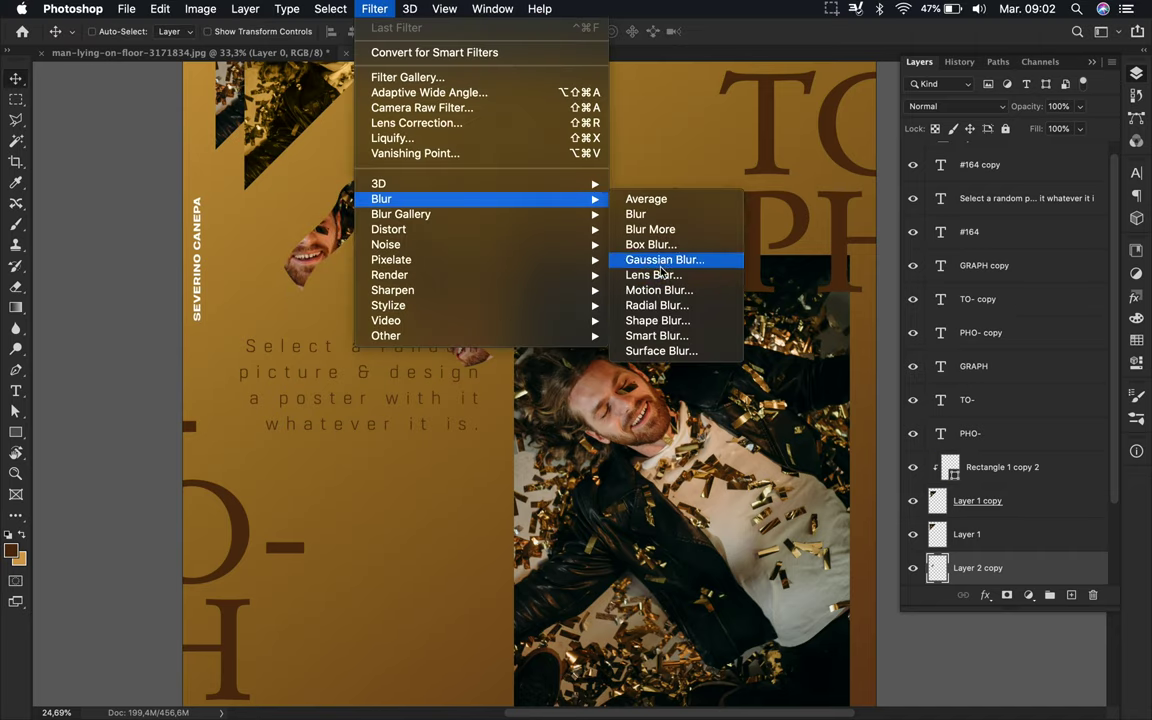
click(843, 236)
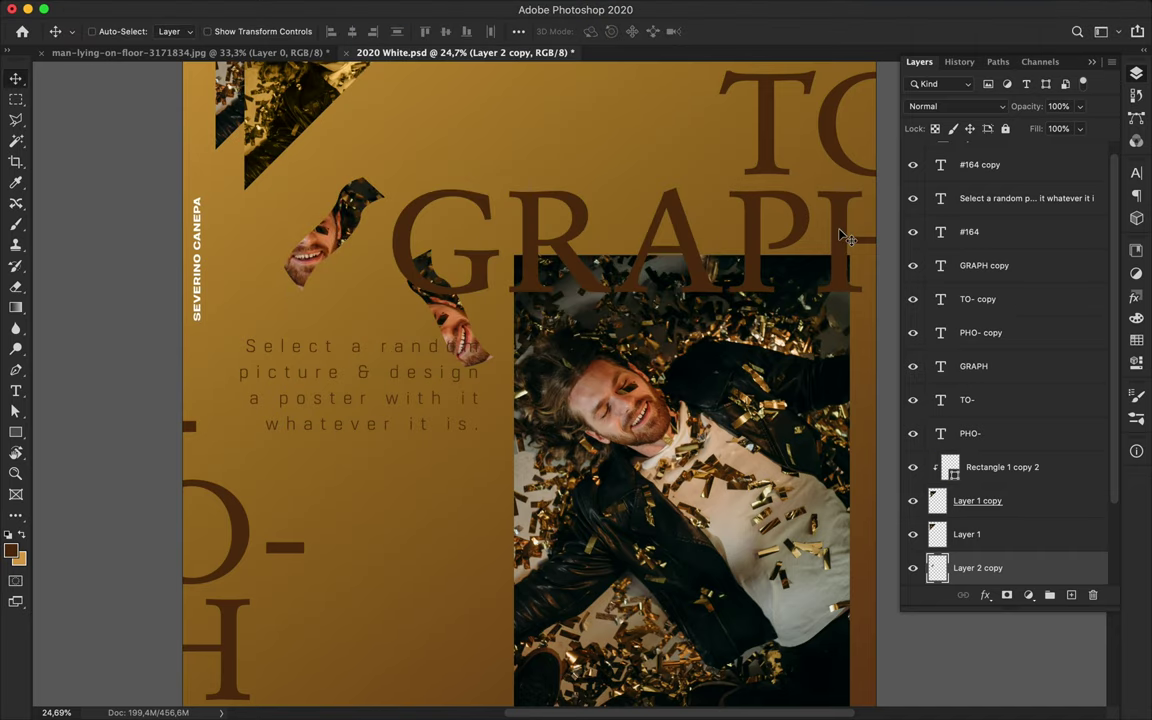
click(375, 8)
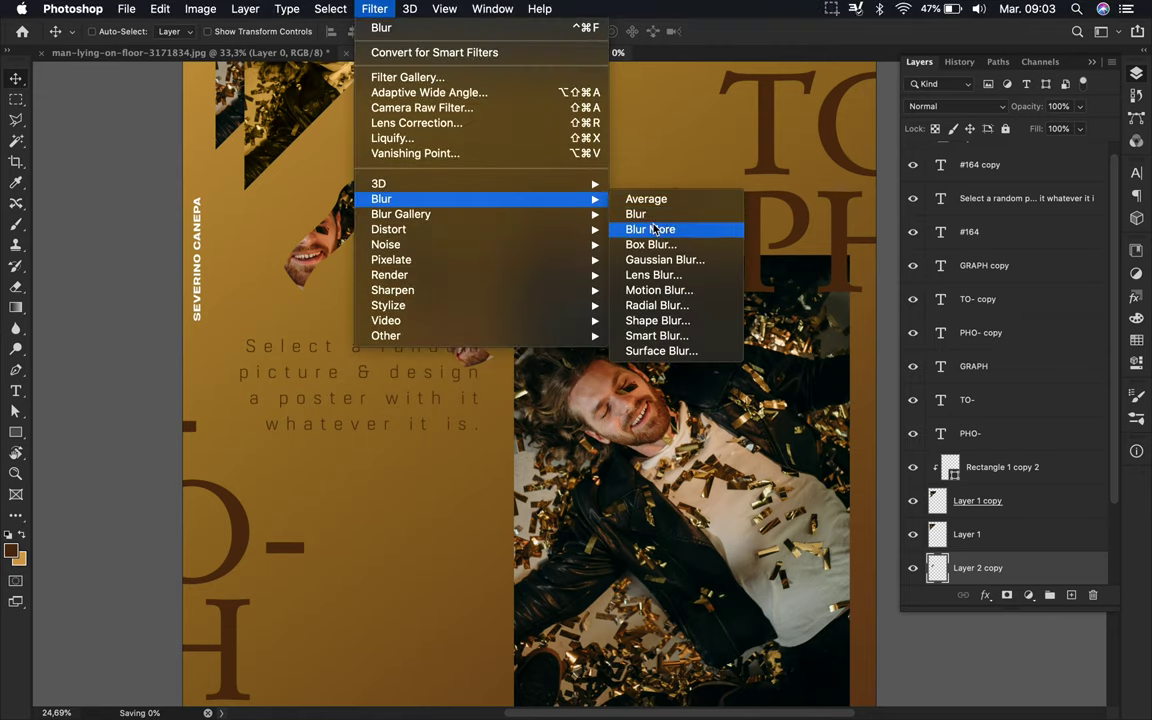
click(663, 308)
key(ctrl+s)
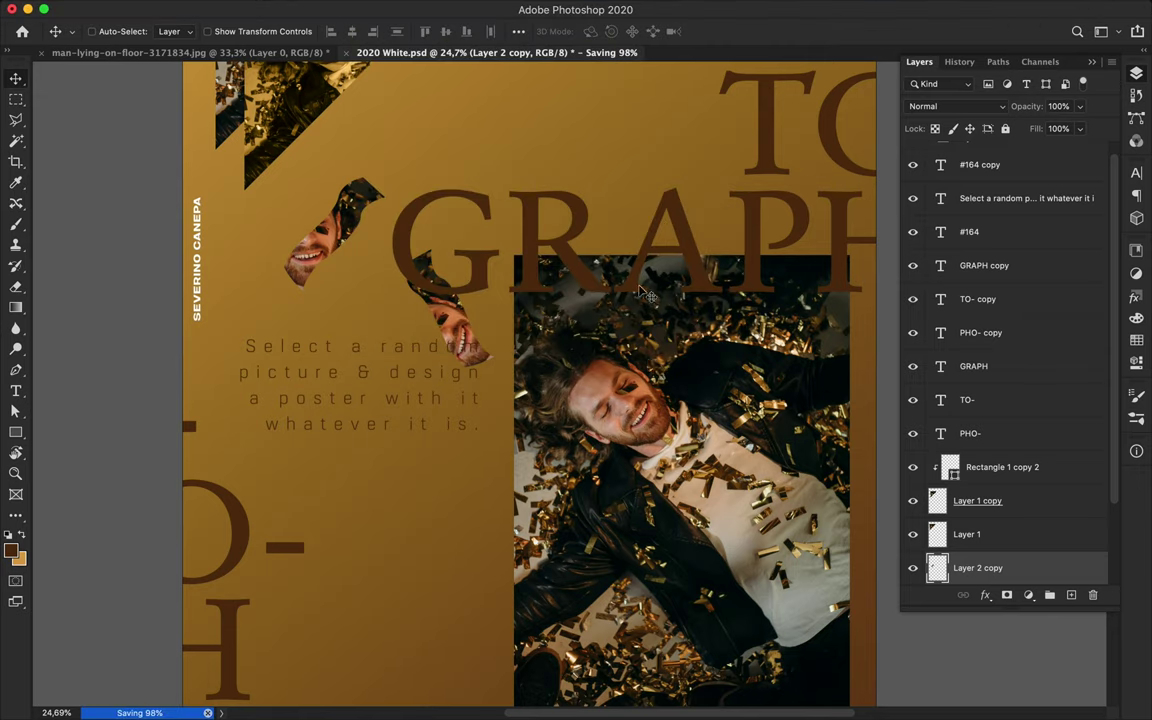
click(375, 8)
mouse_move(381, 198)
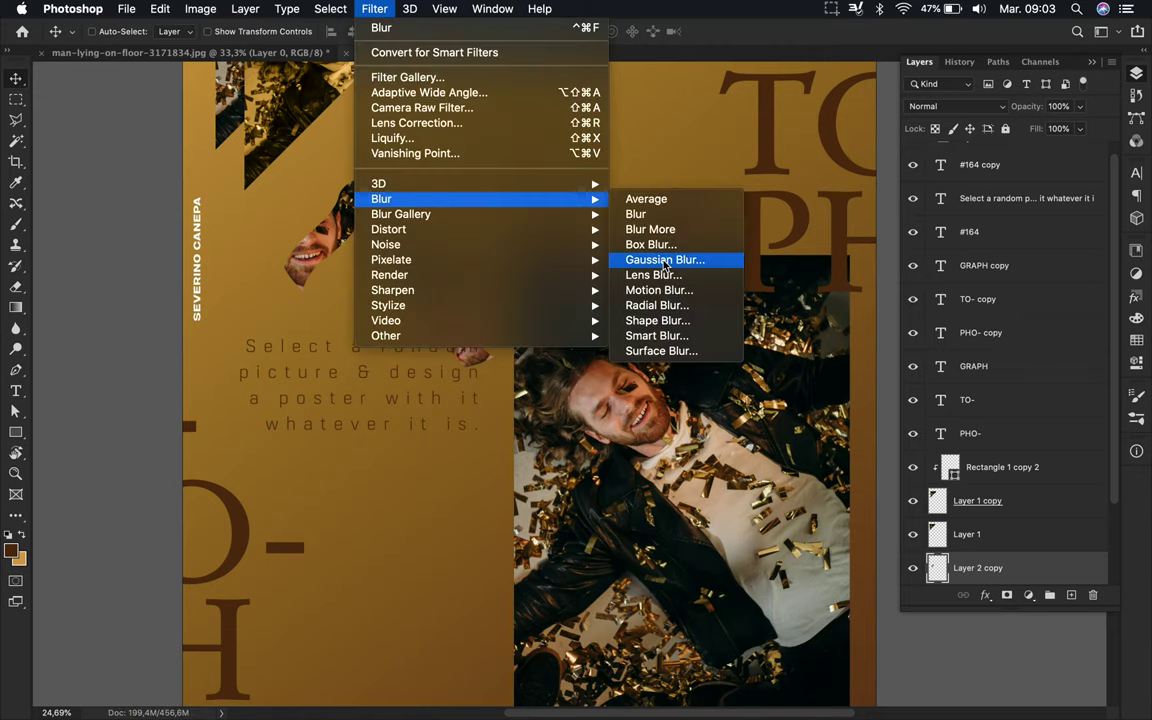
click(665, 260)
drag(417, 396, 419, 391)
drag(434, 157, 584, 140)
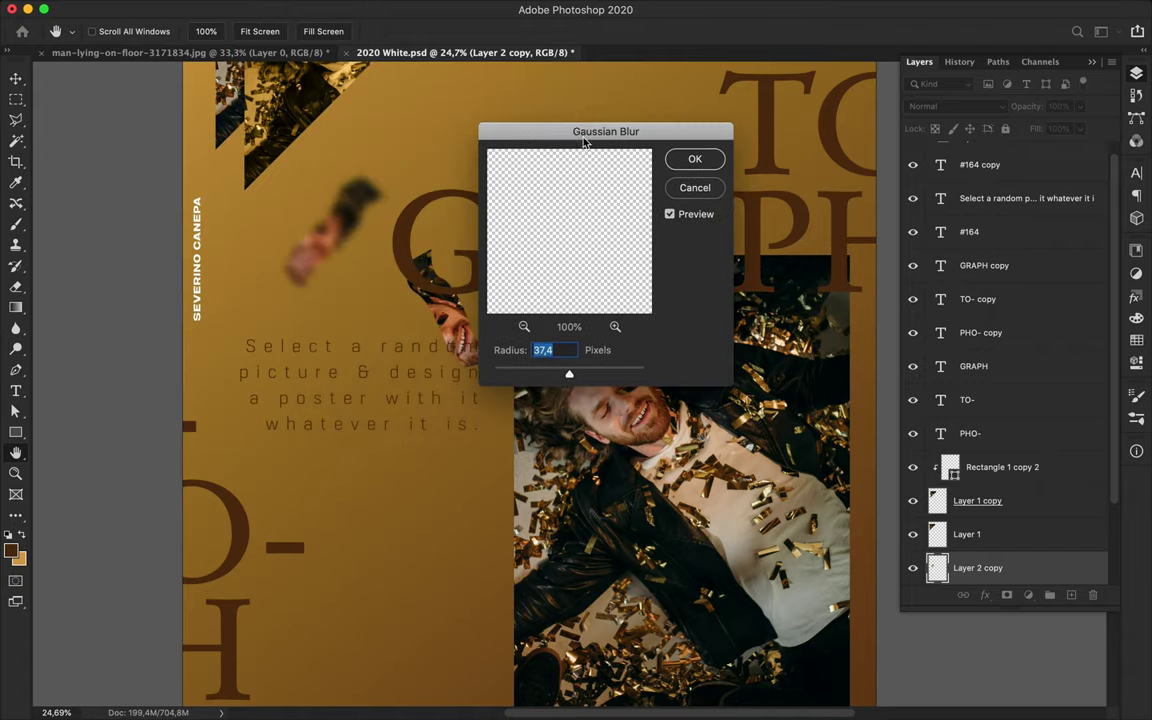
click(695, 159)
Step: Position the blurred face piece near the title and move its layer above GRAPH copy
key(ctrl+t)
drag(390, 300, 360, 280)
key(Return)
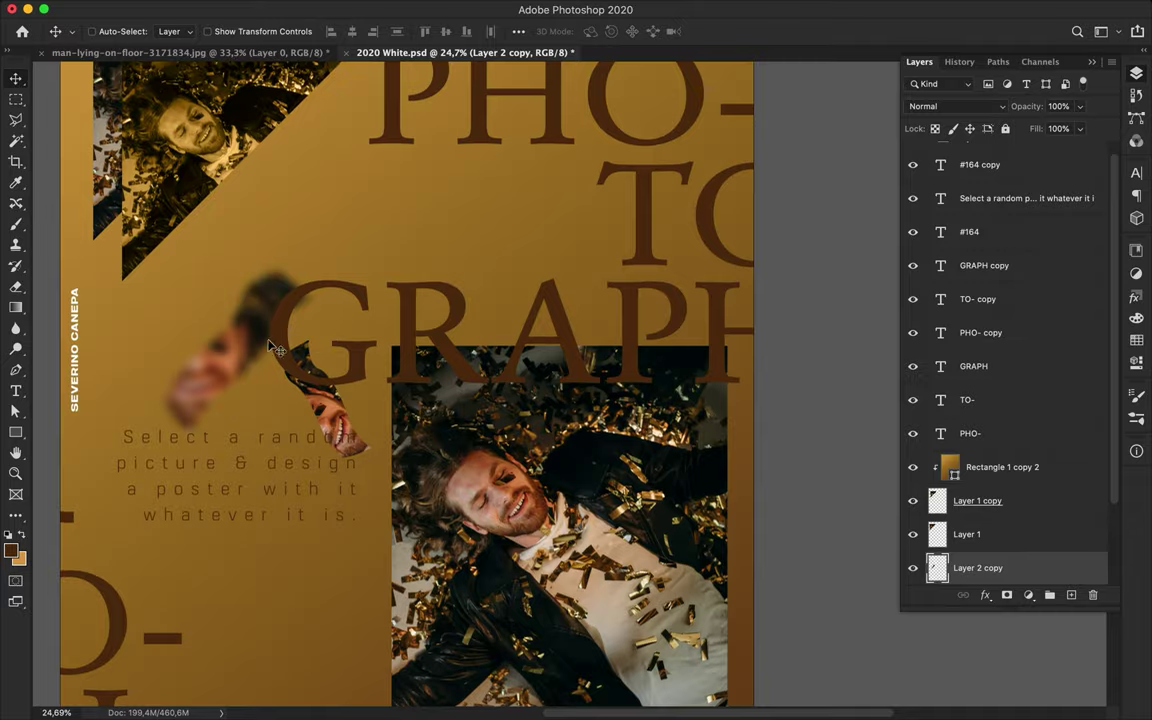
drag(284, 306, 720, 320)
drag(977, 567, 977, 250)
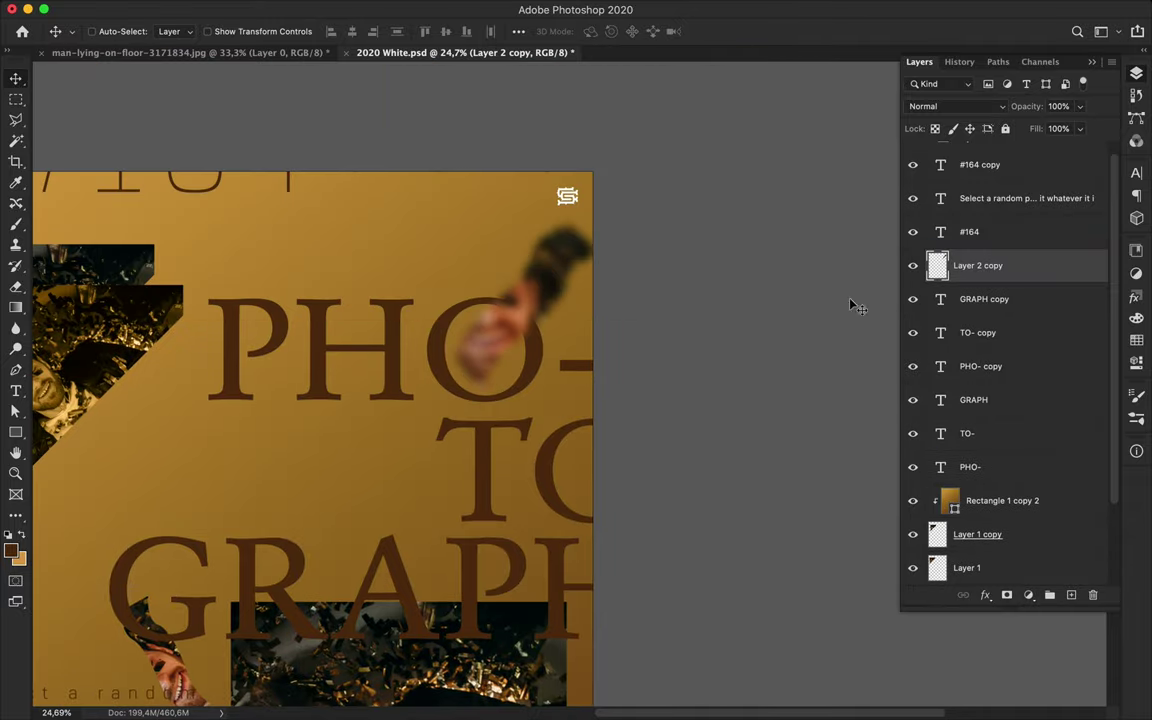
scroll(472, 397, down, 3)
scroll(382, 372, up, 3)
key(p)
click(483, 496)
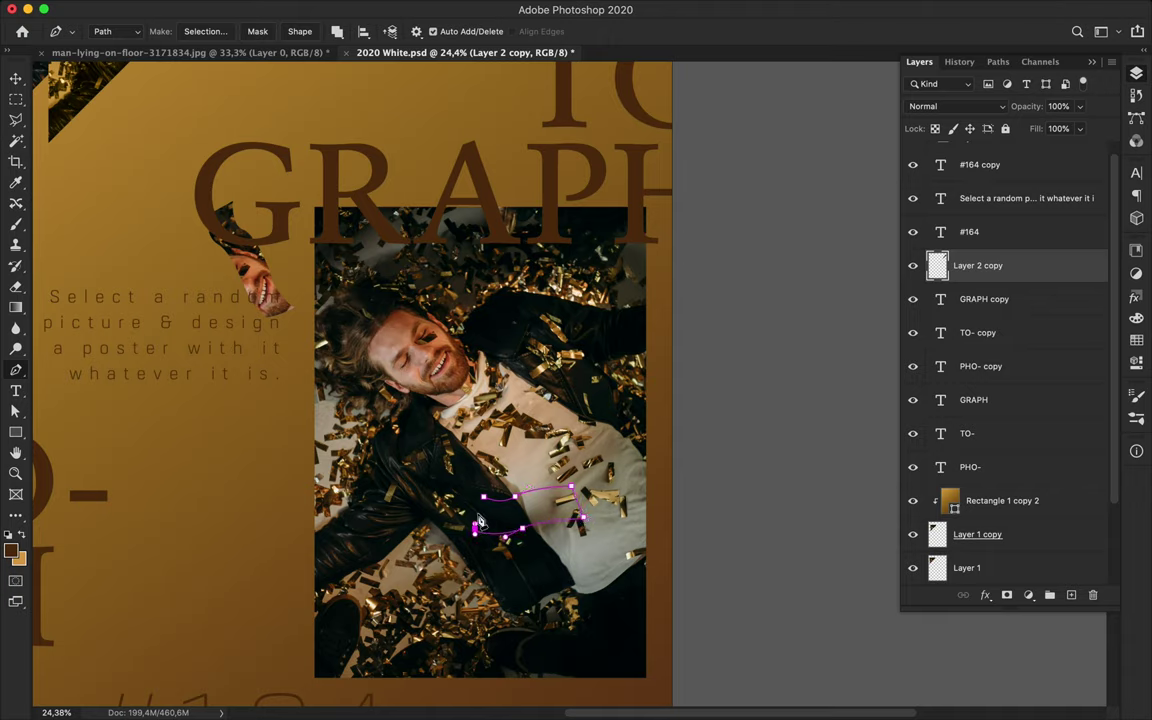
Step: Turn the arm path into a selection and copy it from the photo layer onto its own layer
click(211, 37)
key(Return)
key(ctrl+j)
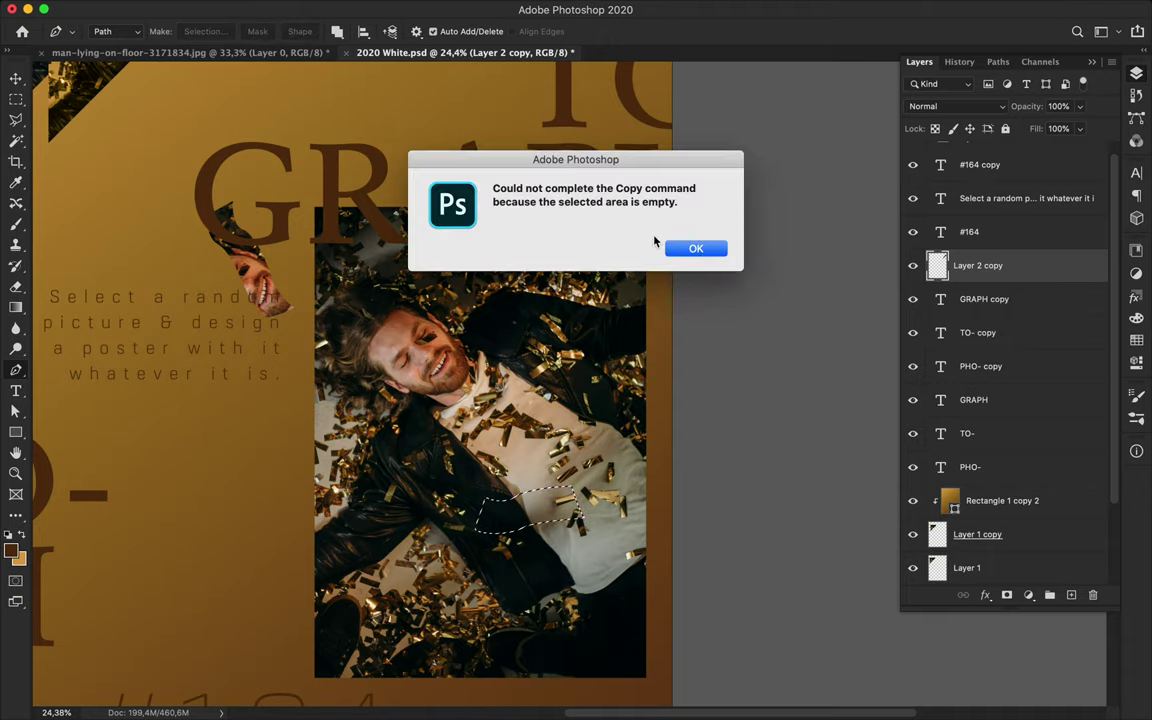
click(689, 246)
right_click(1005, 534)
click(684, 468)
key(ctrl+j)
Step: Move the arm patch to the lower left and rotate it into place near the bottom
key(v)
drag(530, 505, 244, 463)
scroll(480, 400, down, 2)
drag(257, 390, 225, 565)
key(ctrl+t)
drag(283, 521, 185, 505)
key(Return)
alt+scroll(570, 381, down, 3)
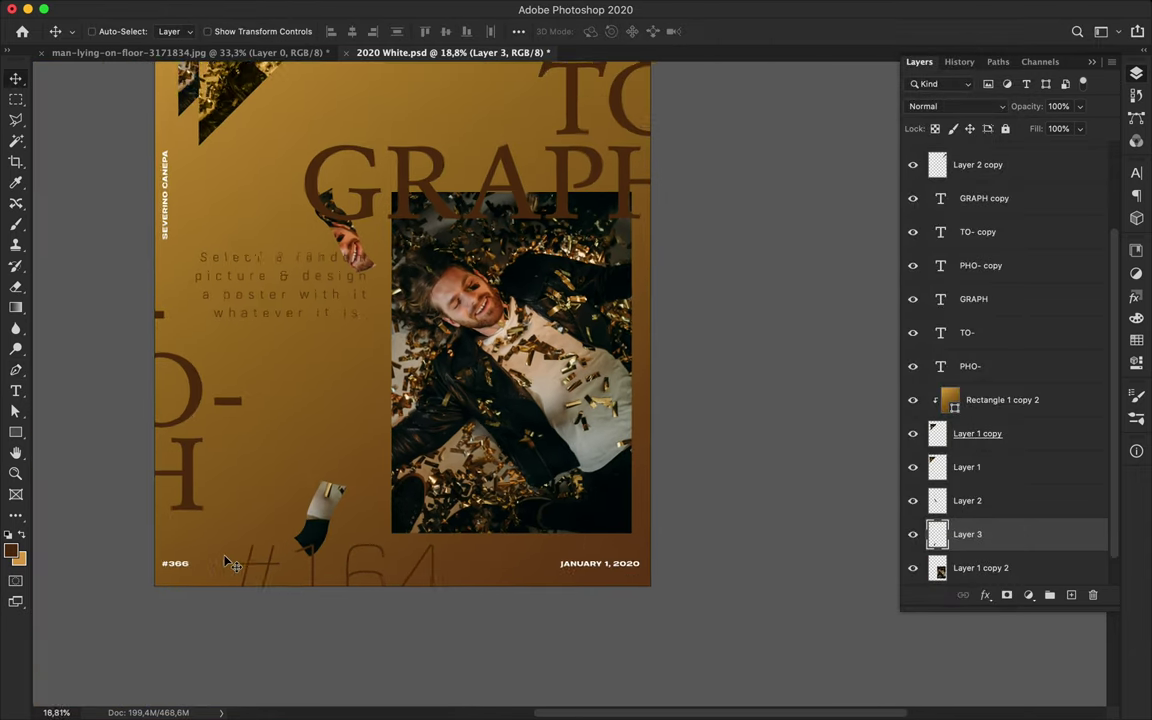
drag(321, 600, 335, 505)
Step: Duplicate the arm patch, shrink the copy, and place it beside the O- letters
drag(341, 484, 318, 402)
key(ctrl+t)
drag(336, 463, 306, 410)
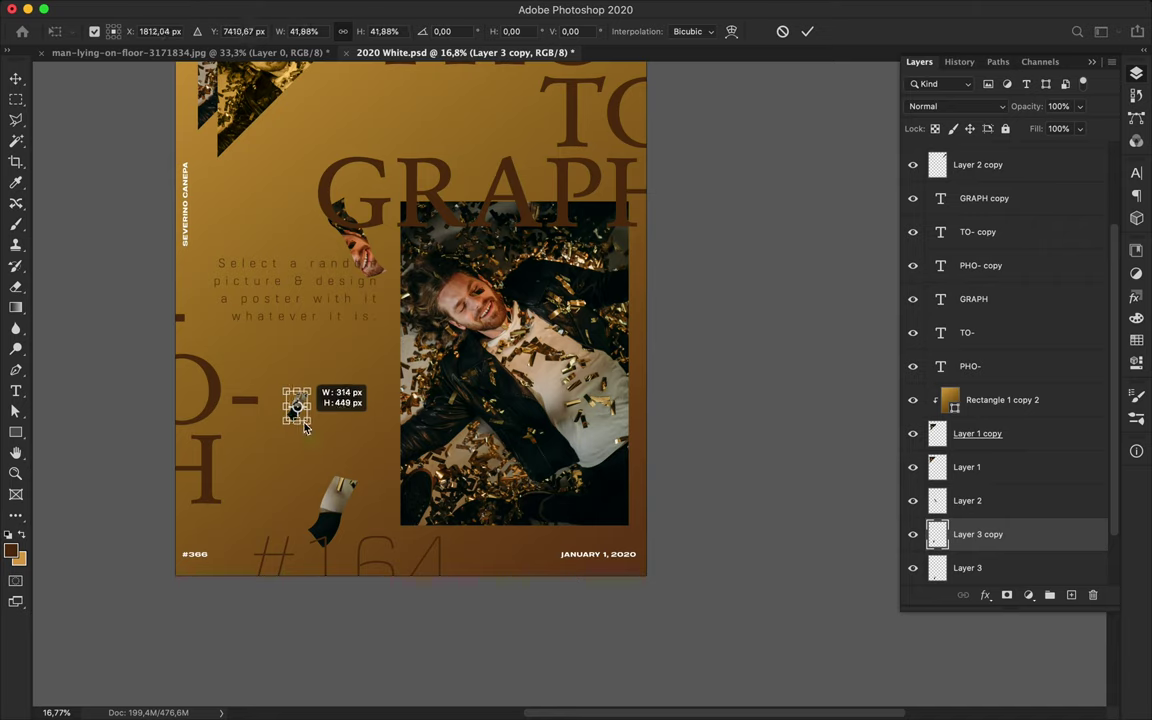
key(Return)
click(444, 8)
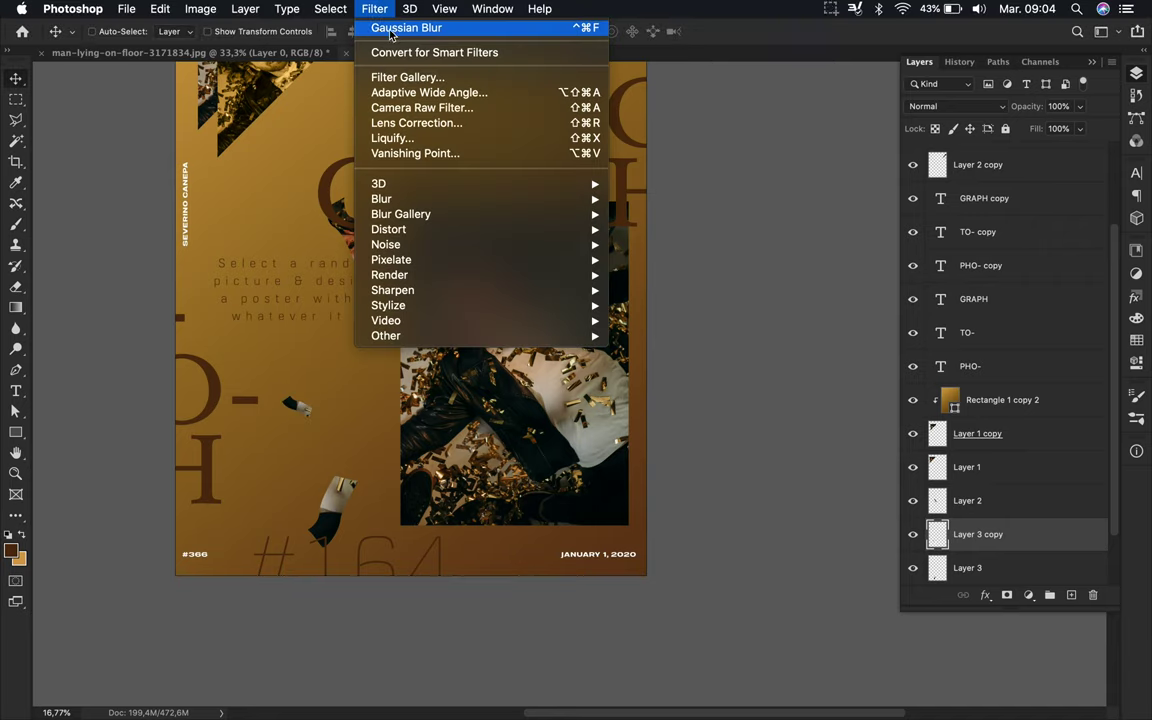
click(313, 371)
drag(297, 405, 232, 244)
alt+scroll(477, 293, up, 2)
Step: Select the traced hand section and copy it from the main photo layer onto a new layer
key(p)
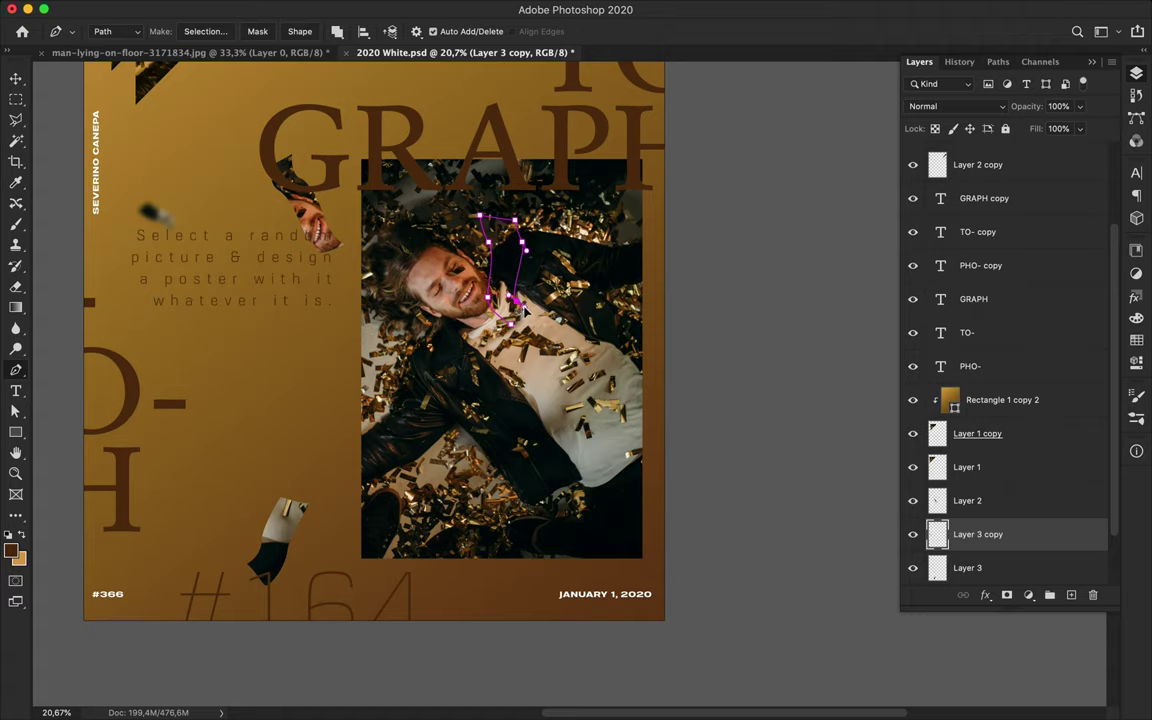
click(205, 31)
key(Return)
key(ctrl+c)
key(Return)
scroll(960, 250, up, 5)
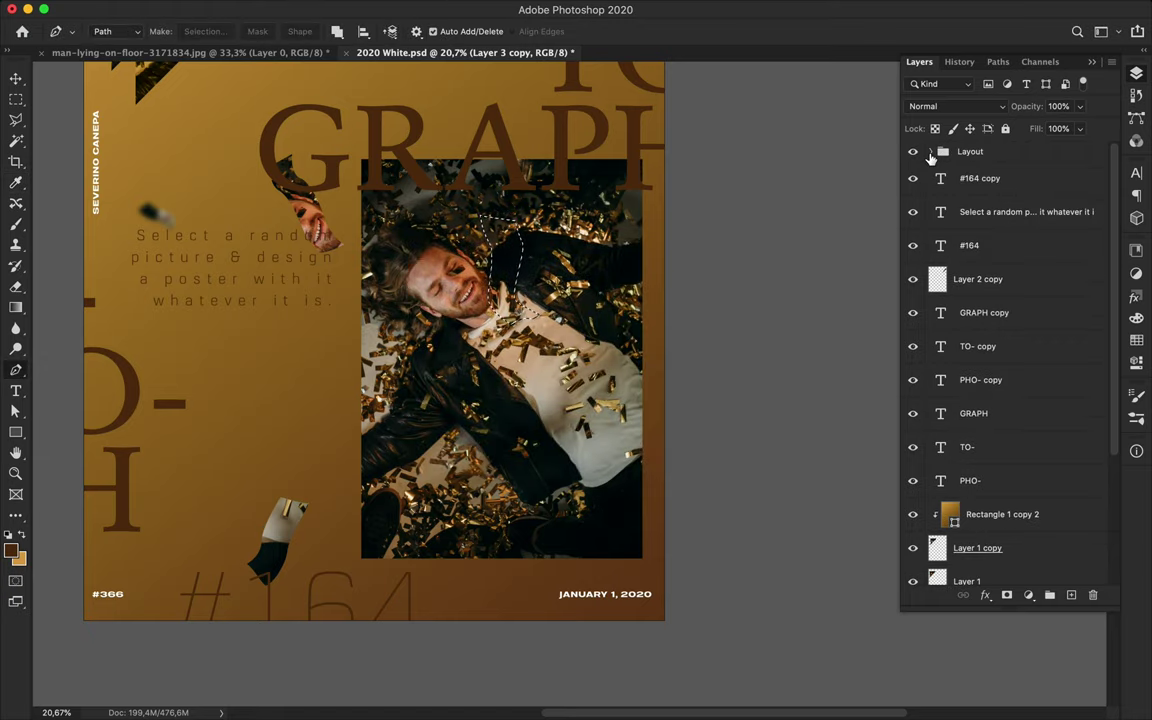
scroll(990, 400, down, 10)
click(985, 534)
key(ctrl+j)
Step: Move the Layer 4 hand fragment up and to the left of the poster
key(v)
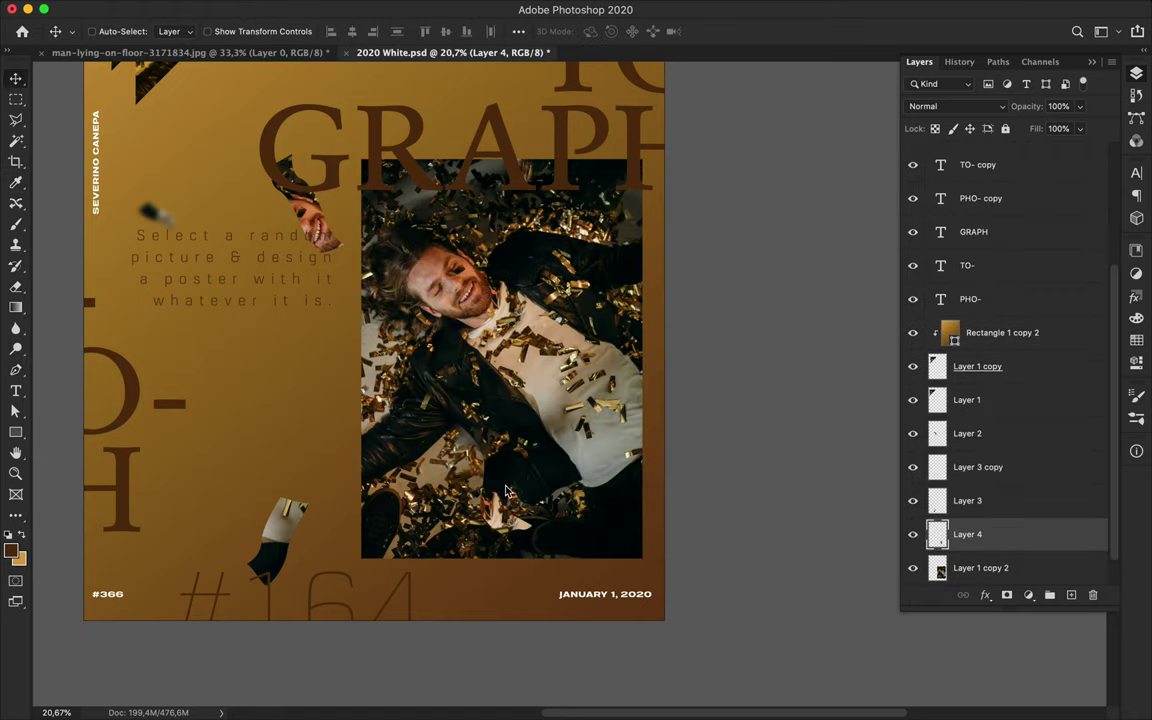
key(ctrl+t)
key(Return)
mouse_move(500, 465)
mouse_down()
mouse_move(326, 391)
mouse_move(420, 488)
mouse_up()
key(ctrl+0)
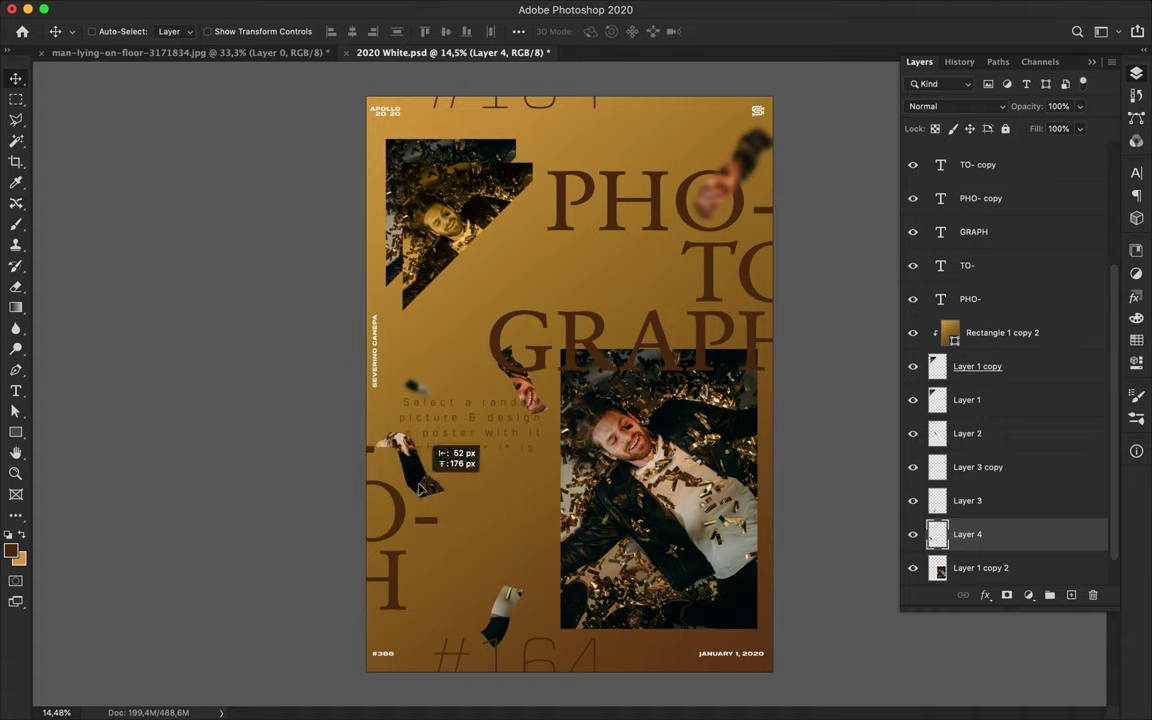
Step: Duplicate the hand piece as Layer 4 copy and move it up near the top triangle
mouse_move(420, 488)
mouse_down()
mouse_move(420, 503)
mouse_move(545, 243)
mouse_up()
key(ctrl+j)
key(ctrl+t)
key(Return)
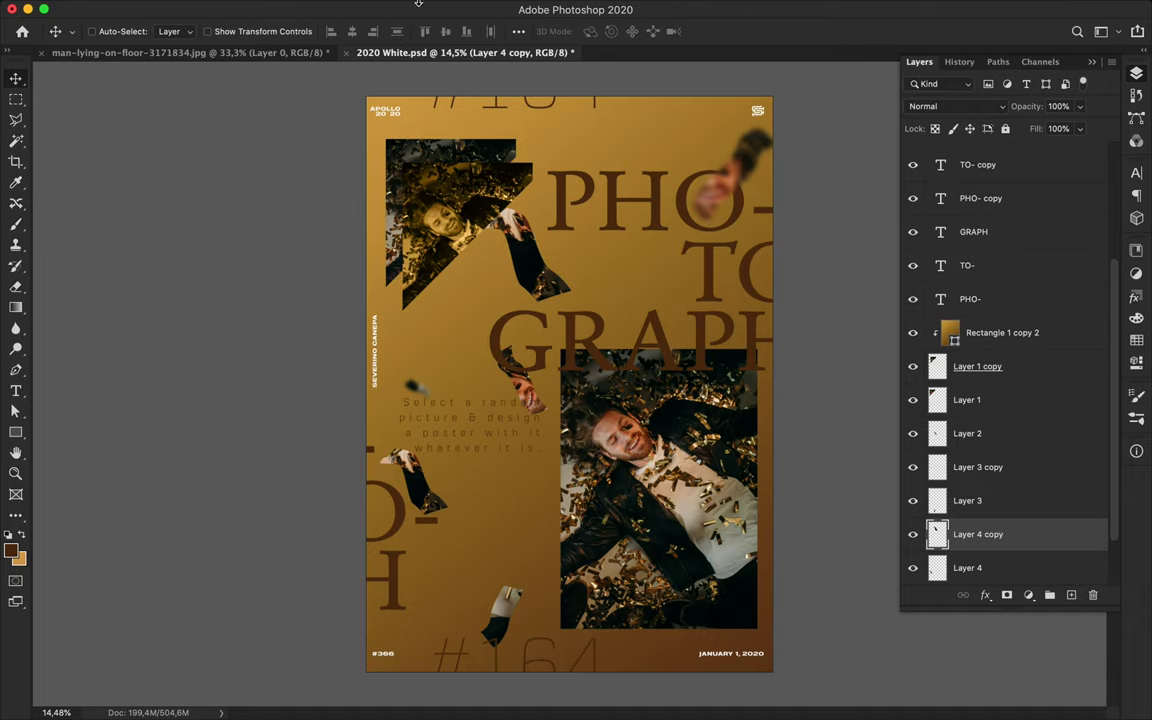
Step: Blur Layer 4 copy with a 147.1 px Gaussian Blur, raise it up the stack and position it
click(340, 8)
click(358, 29)
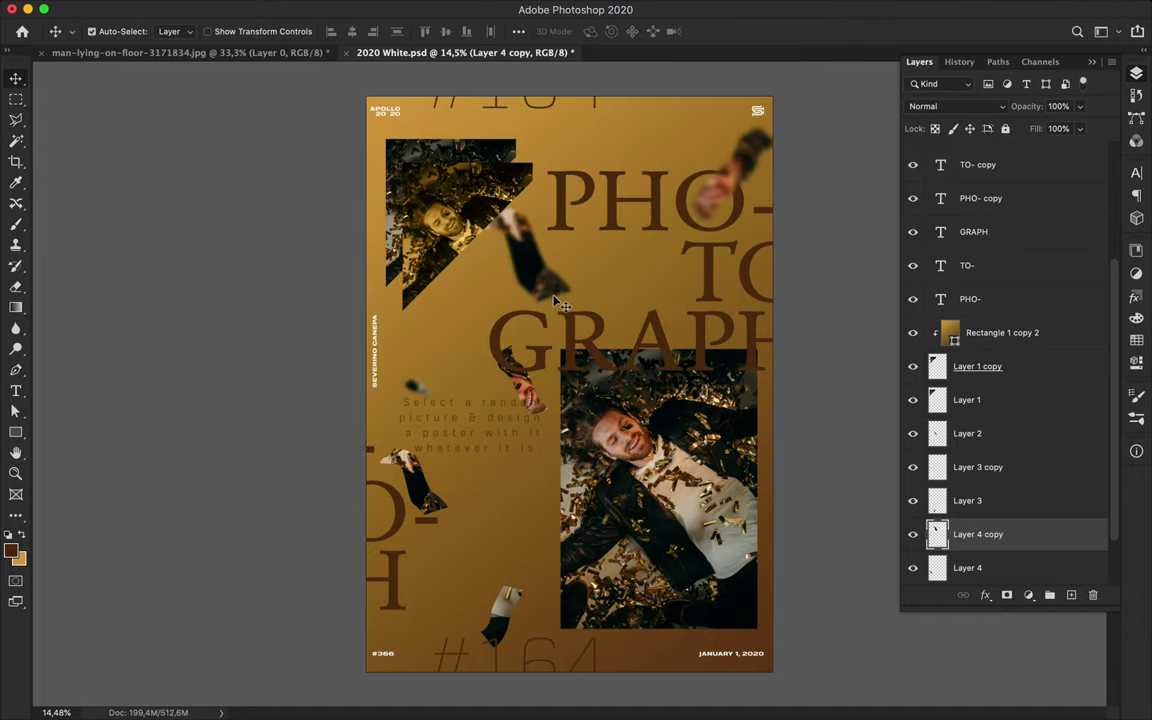
click(338, 9)
click(602, 240)
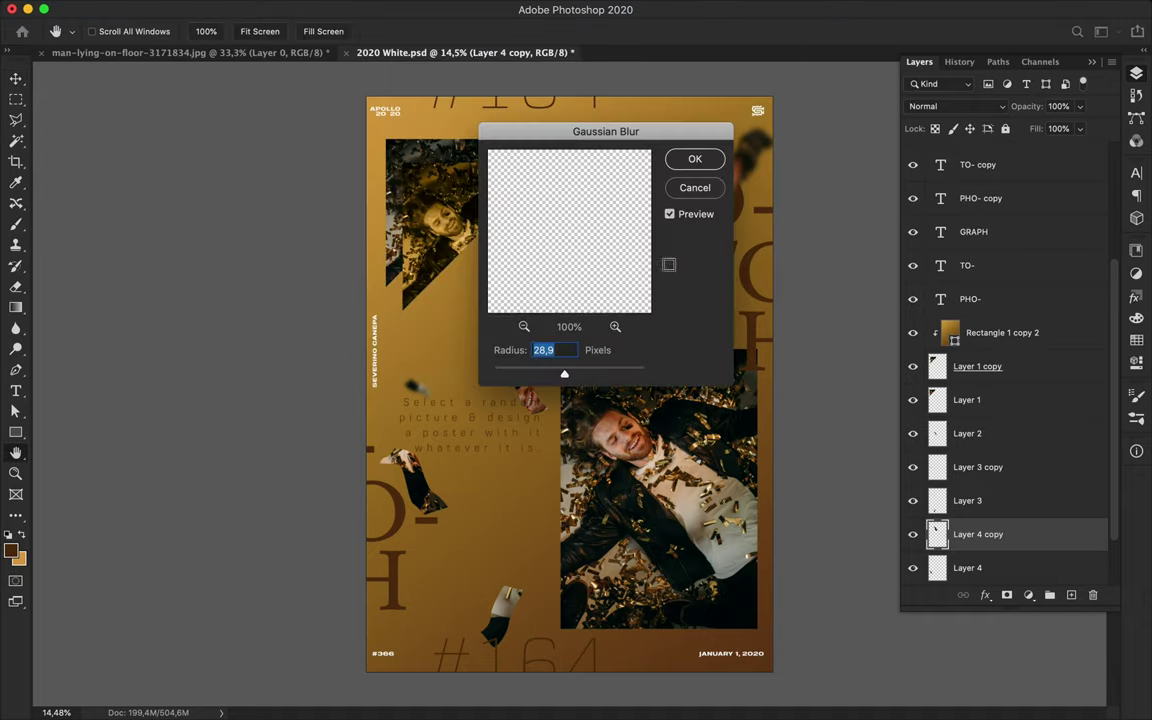
click(696, 161)
click(374, 8)
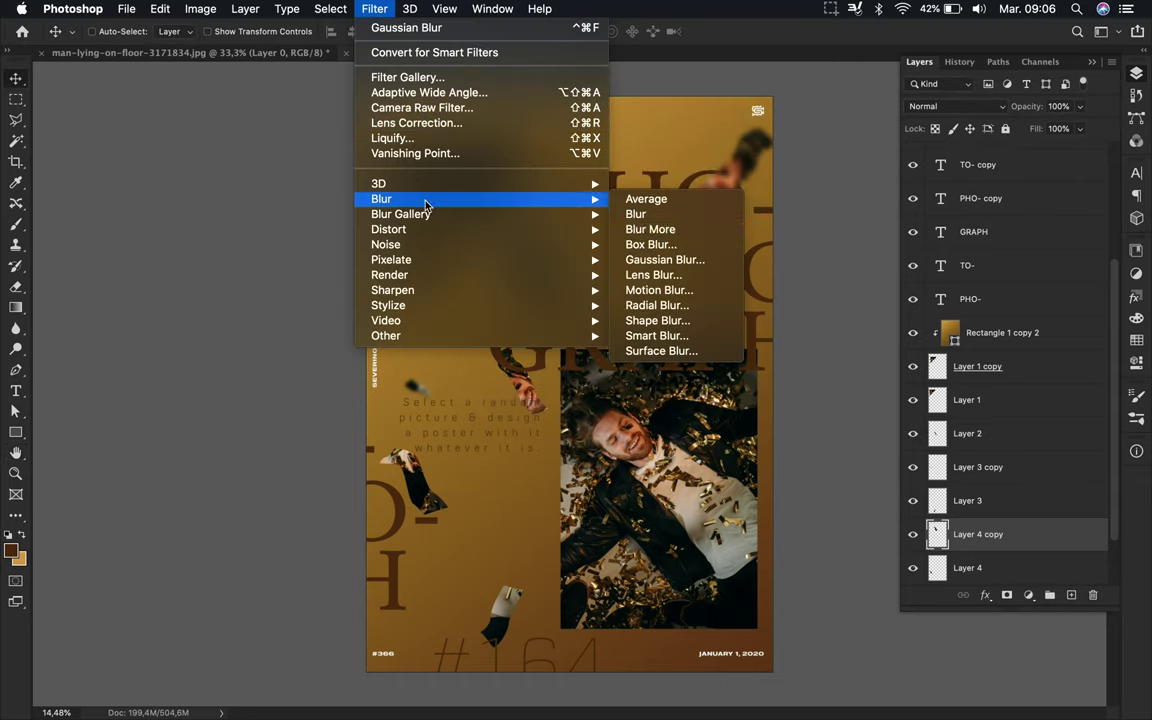
click(664, 261)
drag(576, 122, 733, 93)
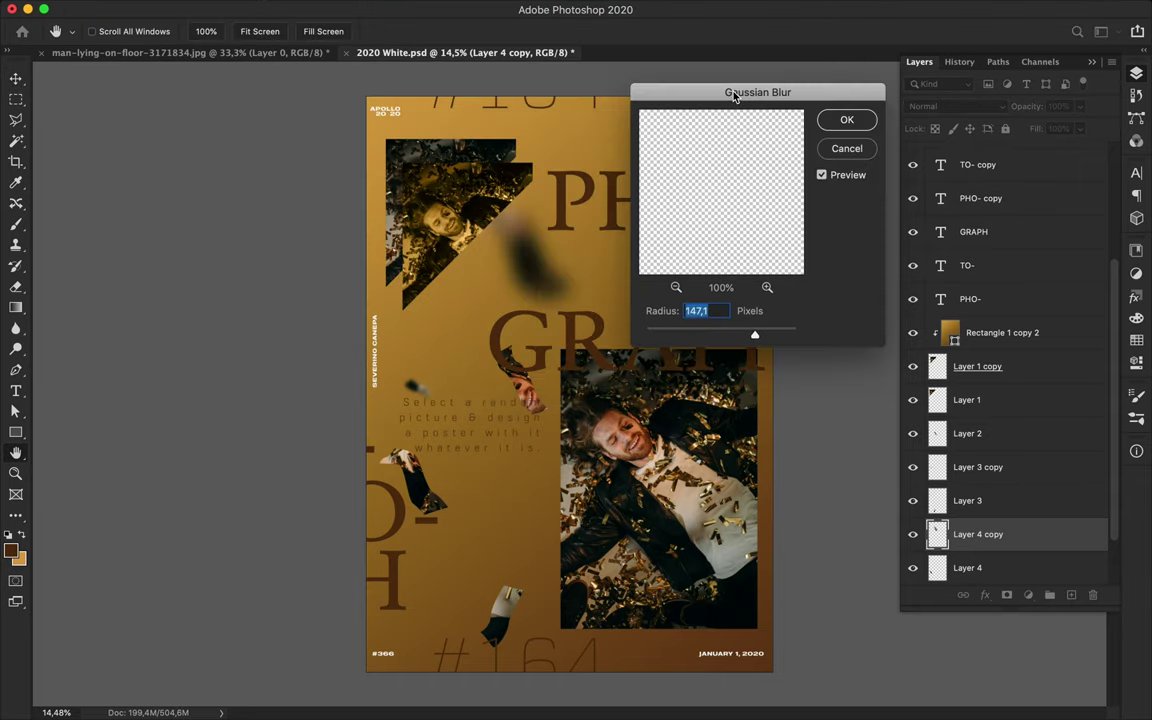
click(858, 121)
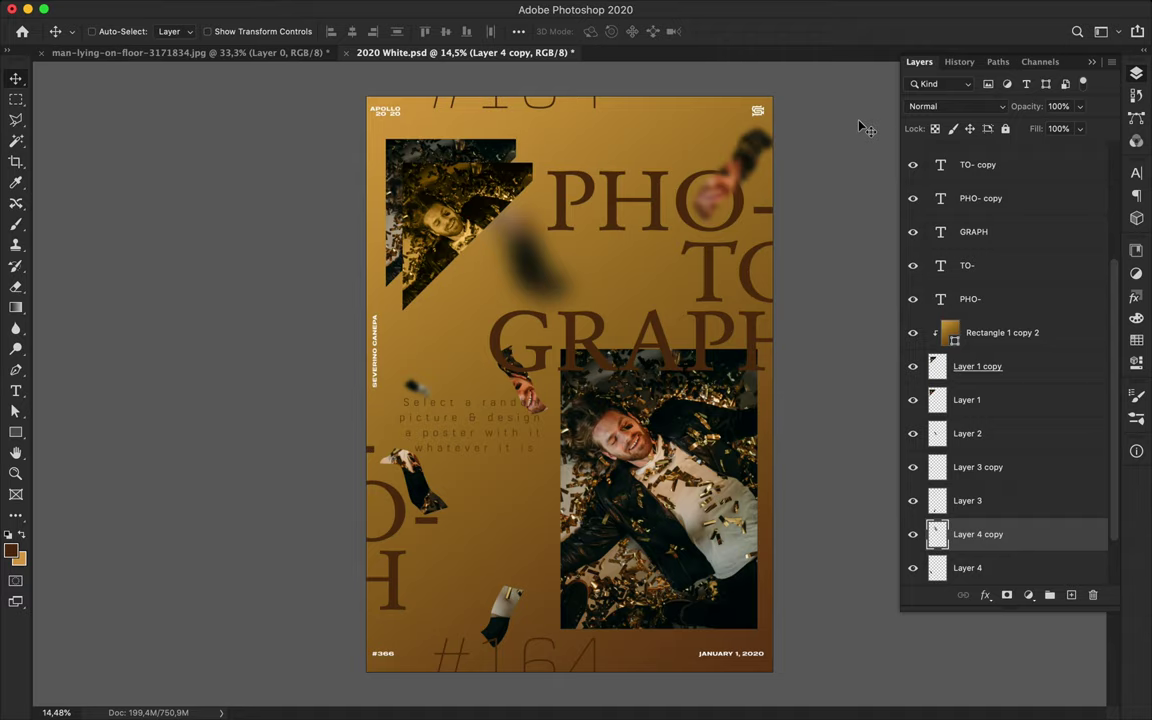
mouse_move(975, 534)
mouse_down()
mouse_move(1000, 133)
mouse_move(1000, 165)
mouse_up()
drag(480, 200, 520, 215)
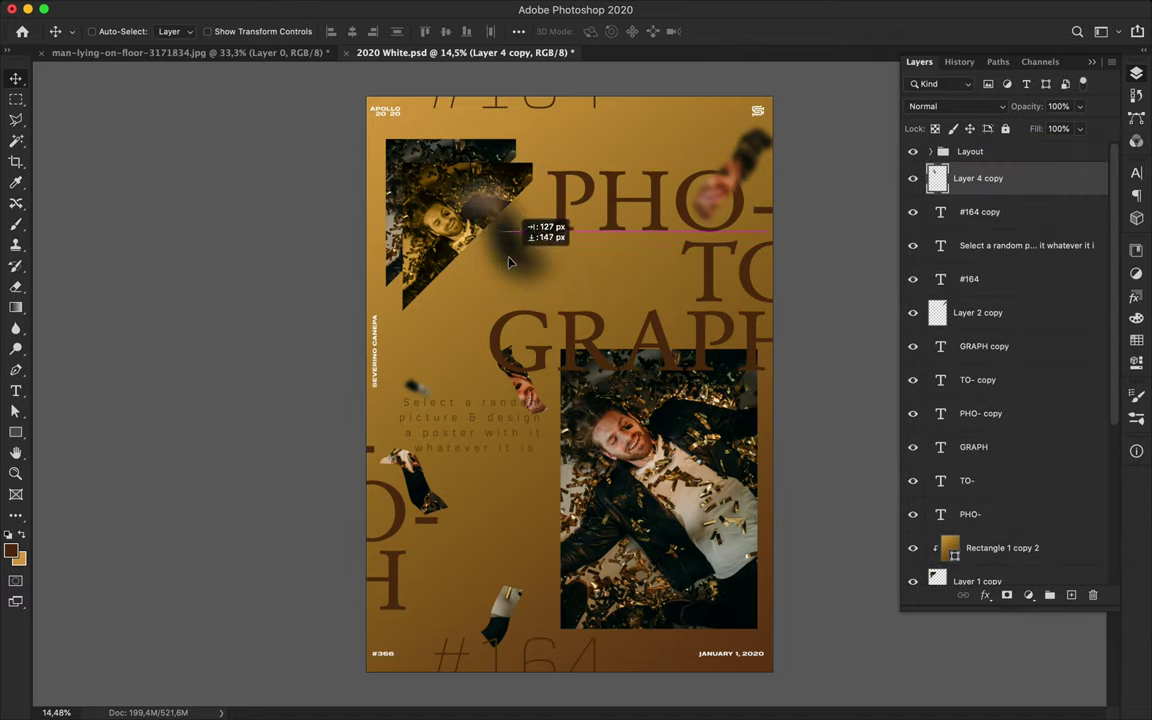
Step: On Layer 1 copy 2, begin a Pen path tracing the man's torso
click(599, 440)
key(p)
drag(631, 555, 633, 538)
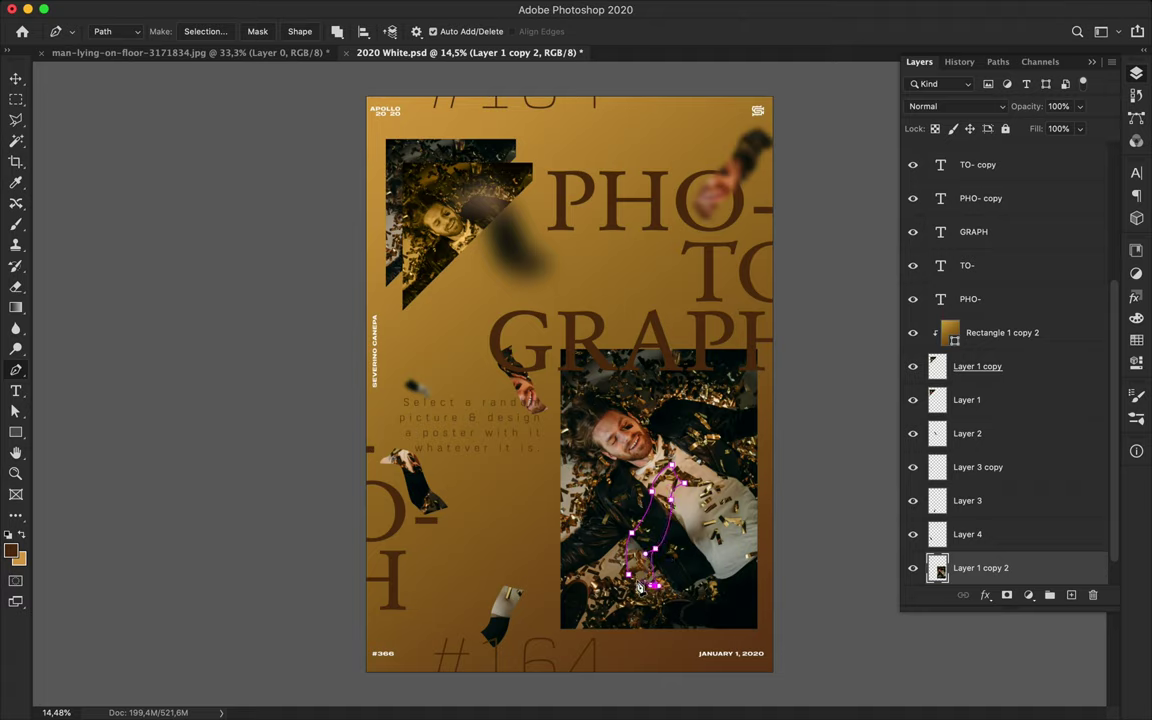
Step: Cut the traced torso piece onto Layer 5 and move it into place
key(v)
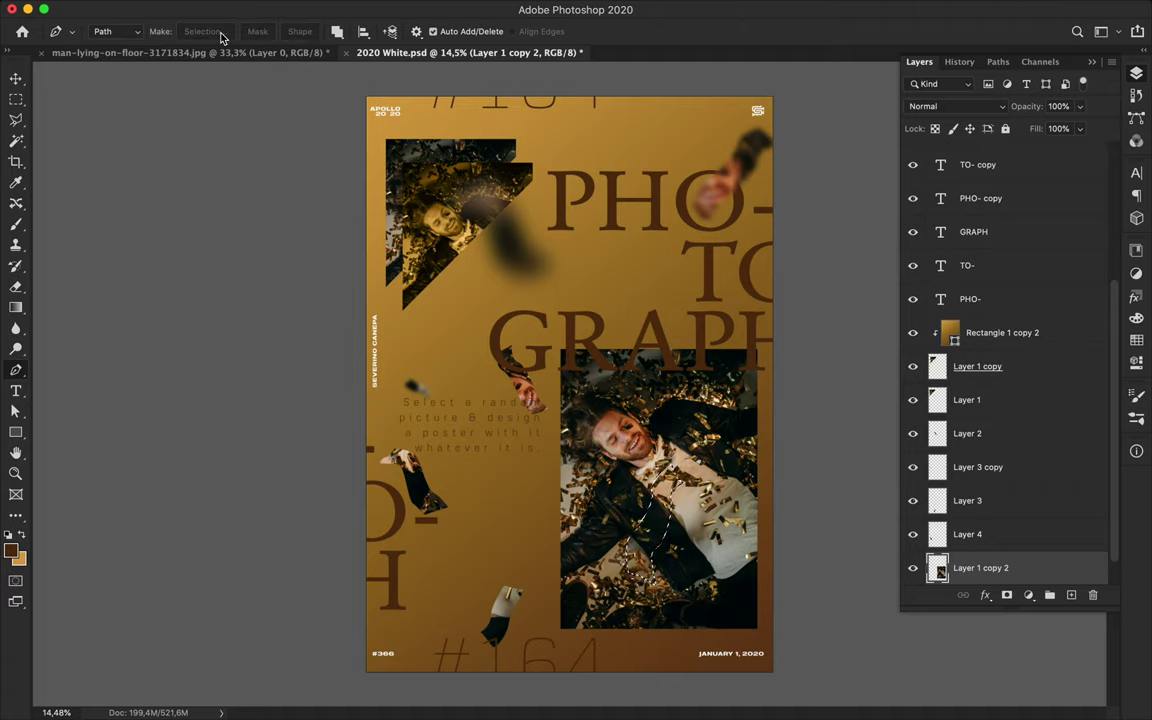
key(ctrl+v)
mouse_move(700, 440)
mouse_down()
mouse_move(762, 447)
mouse_move(420, 340)
mouse_up()
Step: Scale a copy of the confetti piece to about half size and rotate it
key(ctrl+t)
mouse_move(454, 381)
mouse_down()
mouse_move(440, 373)
mouse_move(502, 400)
mouse_up()
key(Return)
key(ctrl+t)
key(Return)
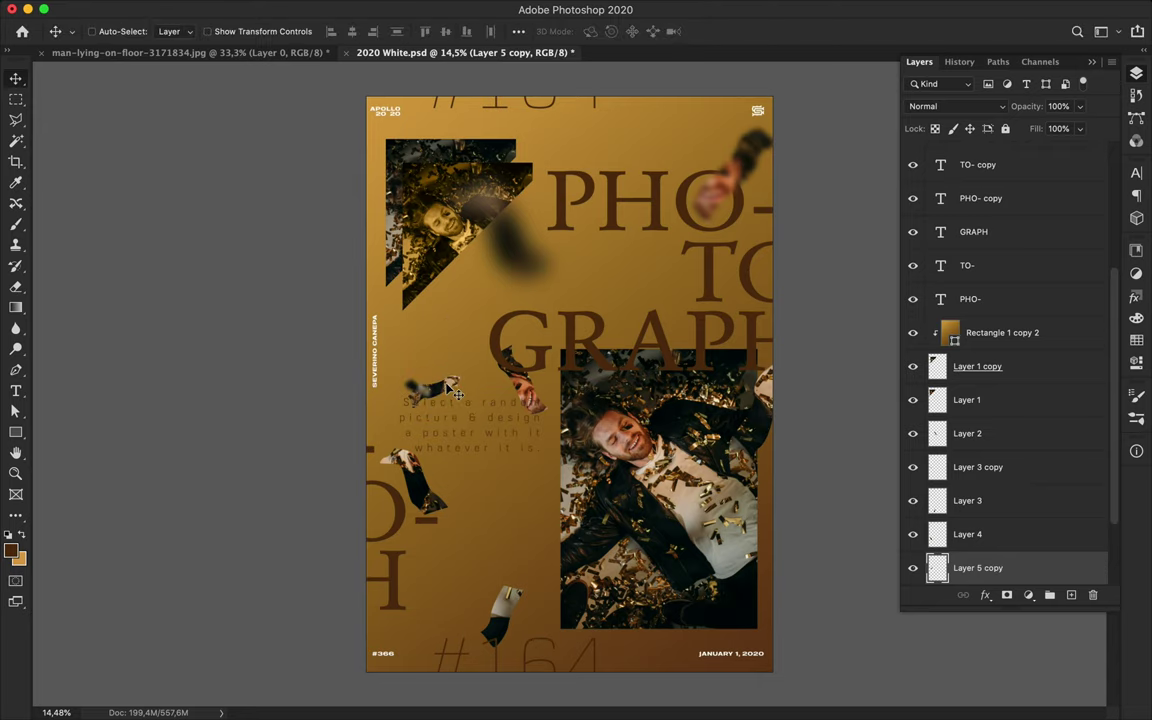
Step: Apply a light Gaussian Blur of about 10 px to the small confetti copy
click(374, 8)
mouse_move(381, 198)
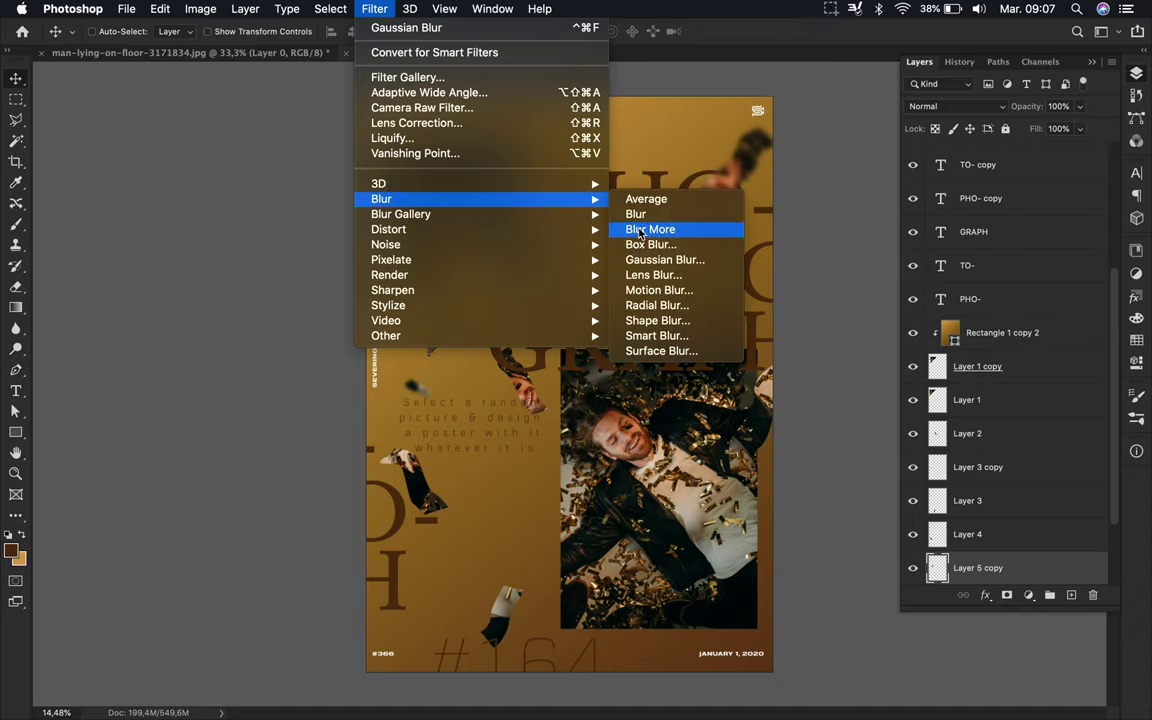
click(640, 259)
drag(761, 334, 700, 340)
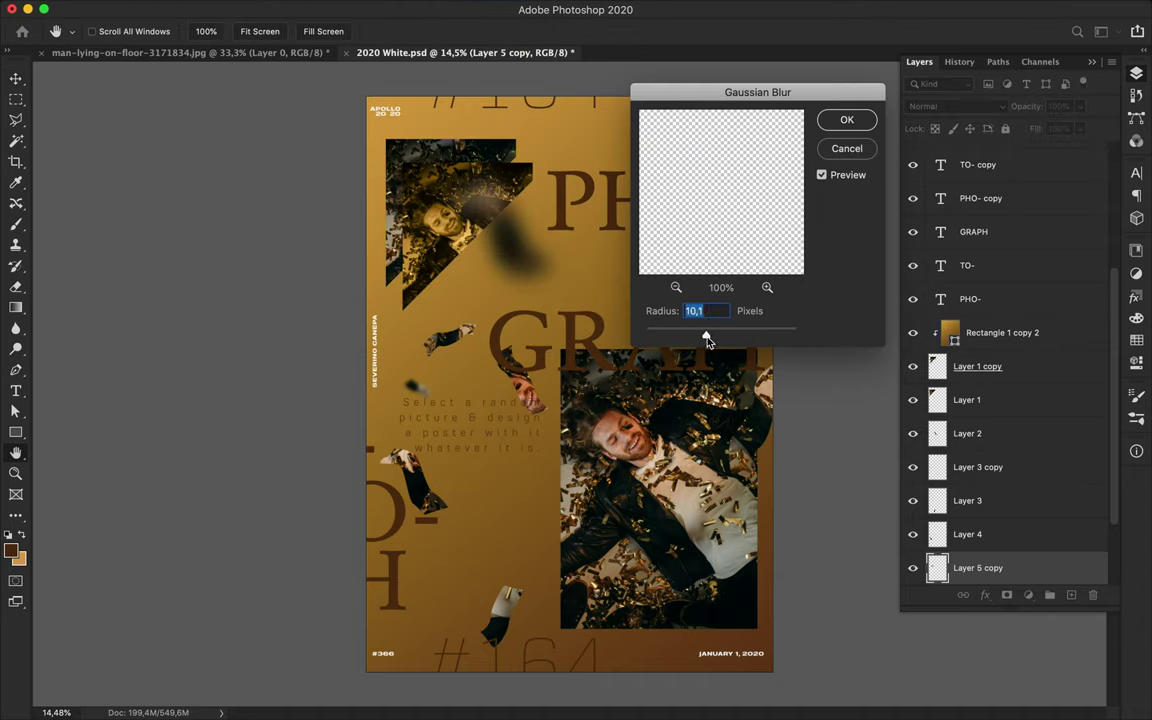
key(Return)
Step: Duplicate the blurred piece to the left and transform the new copy
mouse_move(745, 165)
mouse_down()
mouse_move(665, 170)
mouse_move(703, 146)
mouse_move(703, 97)
mouse_up()
key(ctrl+t)
key(Return)
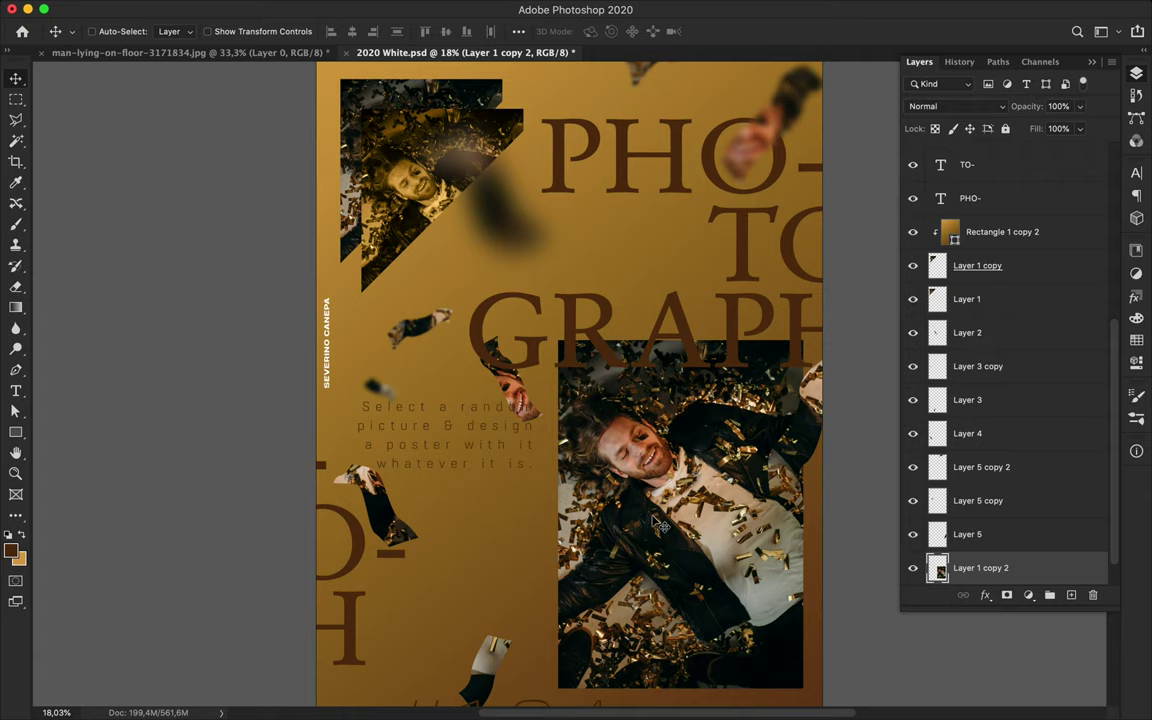
key(p)
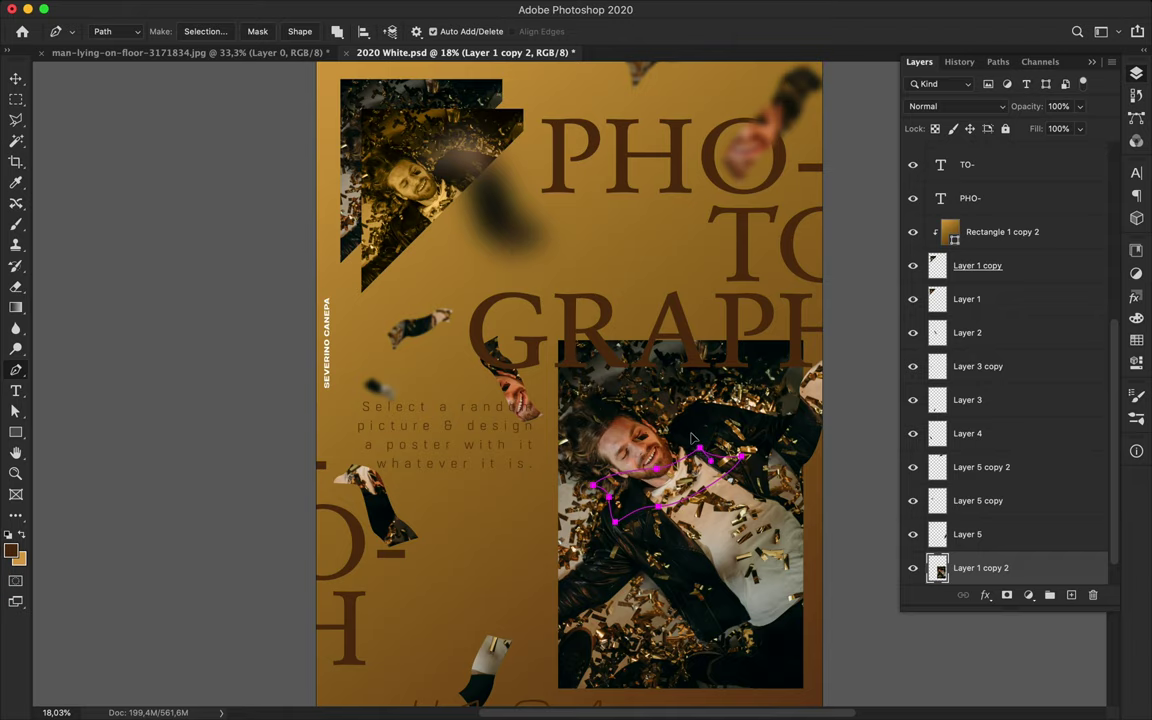
Step: Cut the face path to Layer 6, move it lower left, and place it above GRAPH copy
click(205, 31)
key(Return)
key(ctrl+j)
key(v)
mouse_move(650, 470)
mouse_down()
mouse_move(483, 552)
mouse_move(408, 622)
mouse_up()
mouse_move(960, 567)
mouse_down()
mouse_move(958, 164)
mouse_move(958, 200)
mouse_up()
mouse_move(418, 628)
mouse_down()
mouse_move(405, 652)
mouse_move(505, 455)
mouse_up()
Step: Scale down a copy of the face piece and place it to the right
key(ctrl+t)
mouse_move(458, 487)
mouse_down()
mouse_move(500, 437)
mouse_move(575, 425)
mouse_move(625, 285)
mouse_move(640, 287)
mouse_up()
key(Return)
click(375, 8)
click(375, 8)
Step: Trace a piece of the man's raised arm on the main photo and copy it to Layer 7
scroll(640, 300, down, 2)
ctrl+click(625, 510)
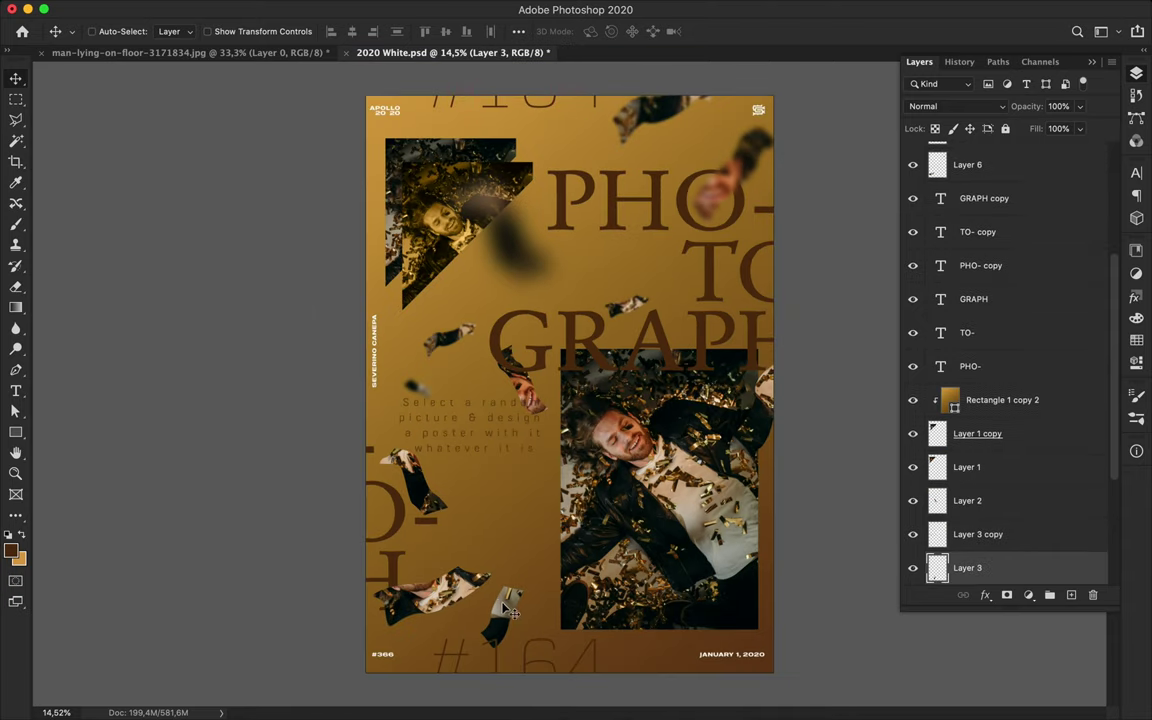
ctrl+click(625, 510)
key(p)
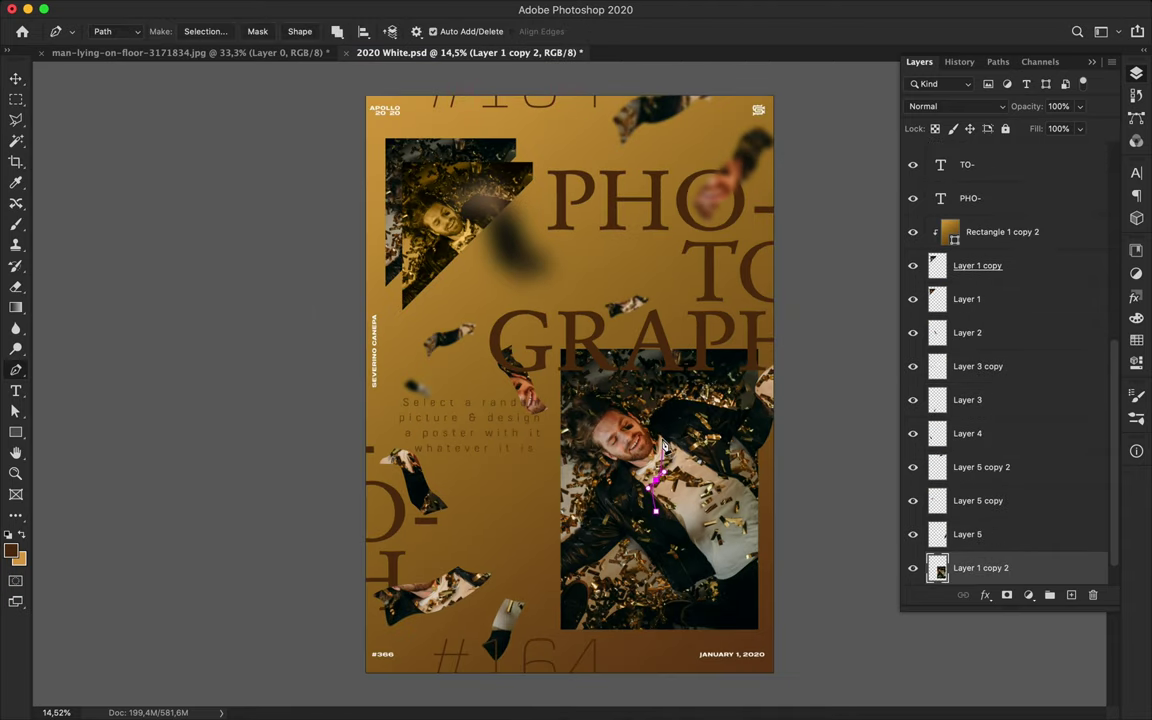
click(655, 392)
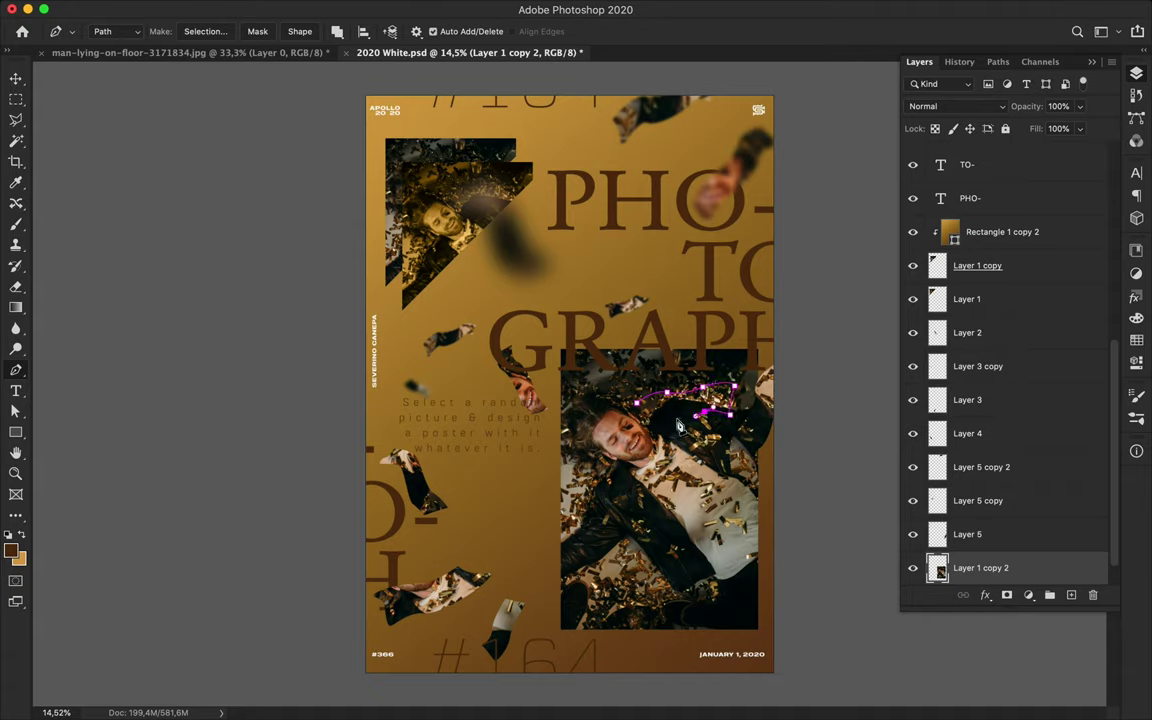
right_click(638, 405)
click(690, 462)
key(Return)
key(ctrl+j)
Step: Move the arm piece left into place and resize it
key(v)
mouse_move(762, 462)
mouse_down()
mouse_move(553, 475)
mouse_move(547, 496)
mouse_move(578, 235)
mouse_up()
key(ctrl+t)
key(Return)
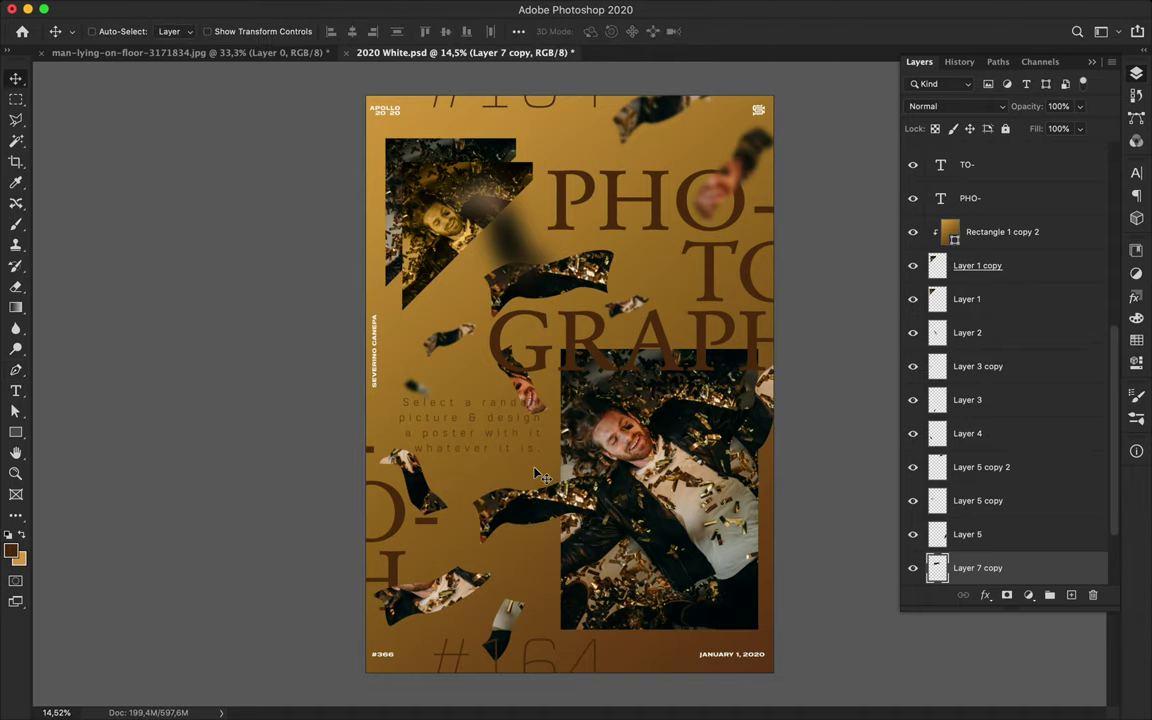
Step: Give the arm copy a heavy Gaussian Blur and raise it above Rectangle 1 copy 2
click(393, 8)
click(650, 320)
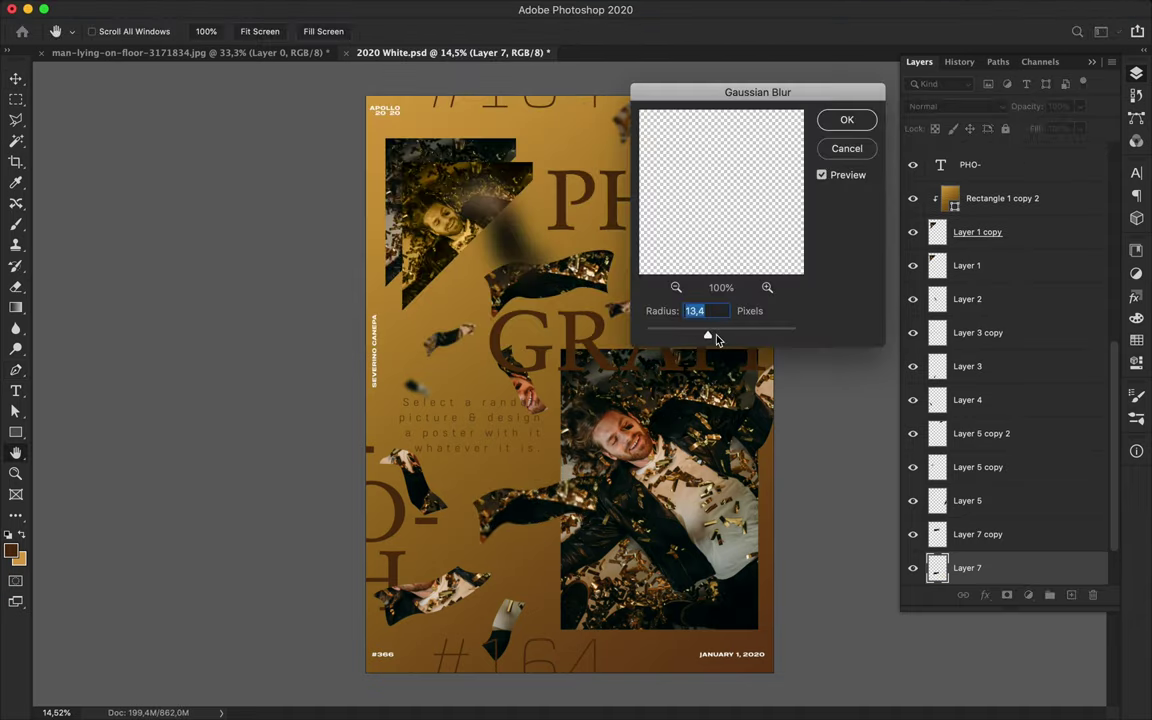
drag(712, 334, 745, 334)
click(846, 119)
drag(977, 534, 978, 190)
Step: Duplicate the arm piece higher on the poster, transform it, blur it and position it
mouse_move(400, 140)
alt+mouse_down()
mouse_move(686, 263)
mouse_move(552, 238)
alt+mouse_up()
key(ctrl+t)
key(Return)
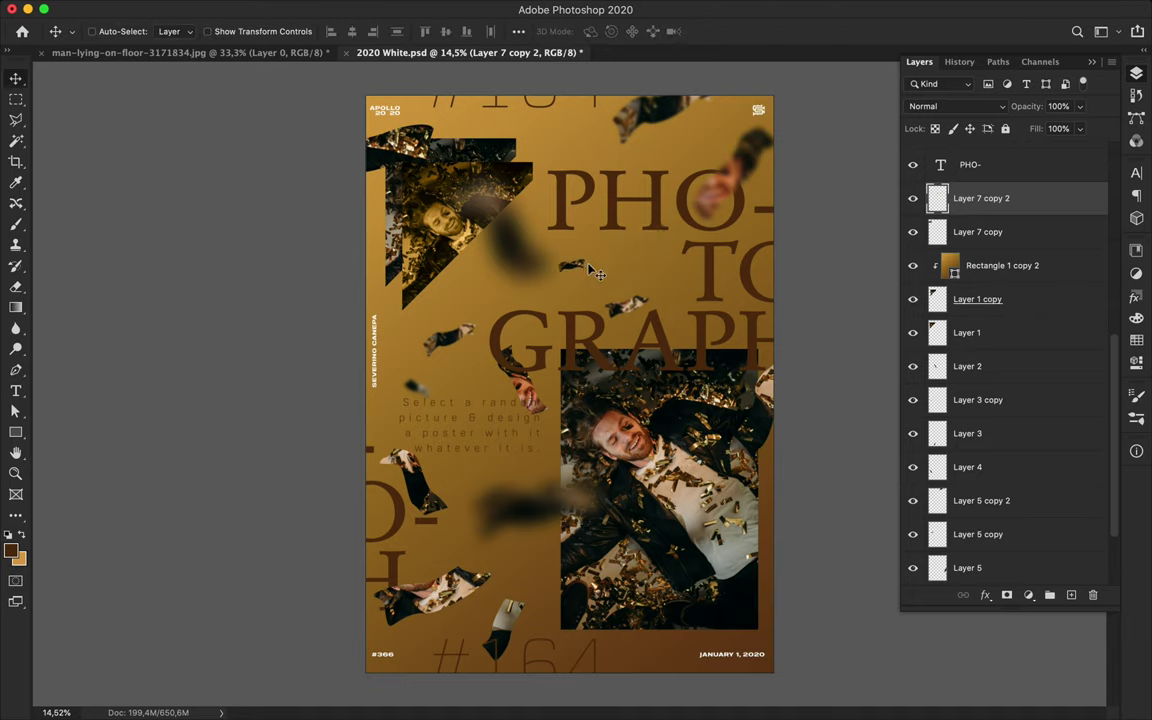
click(374, 9)
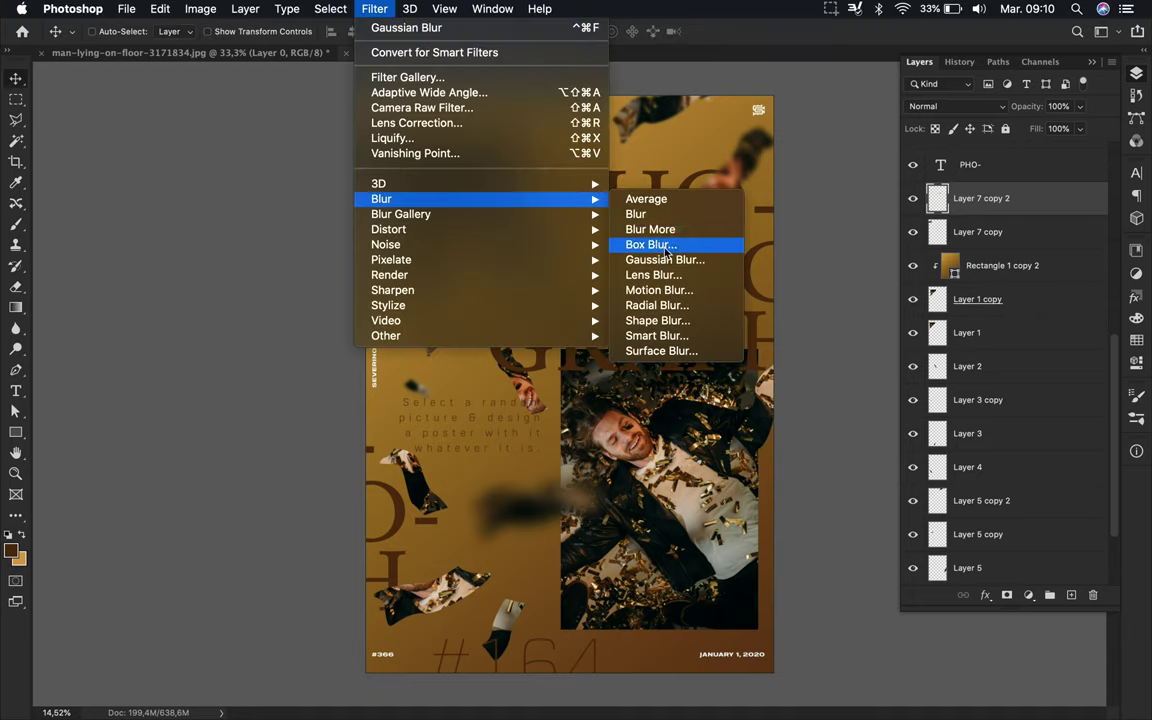
click(640, 257)
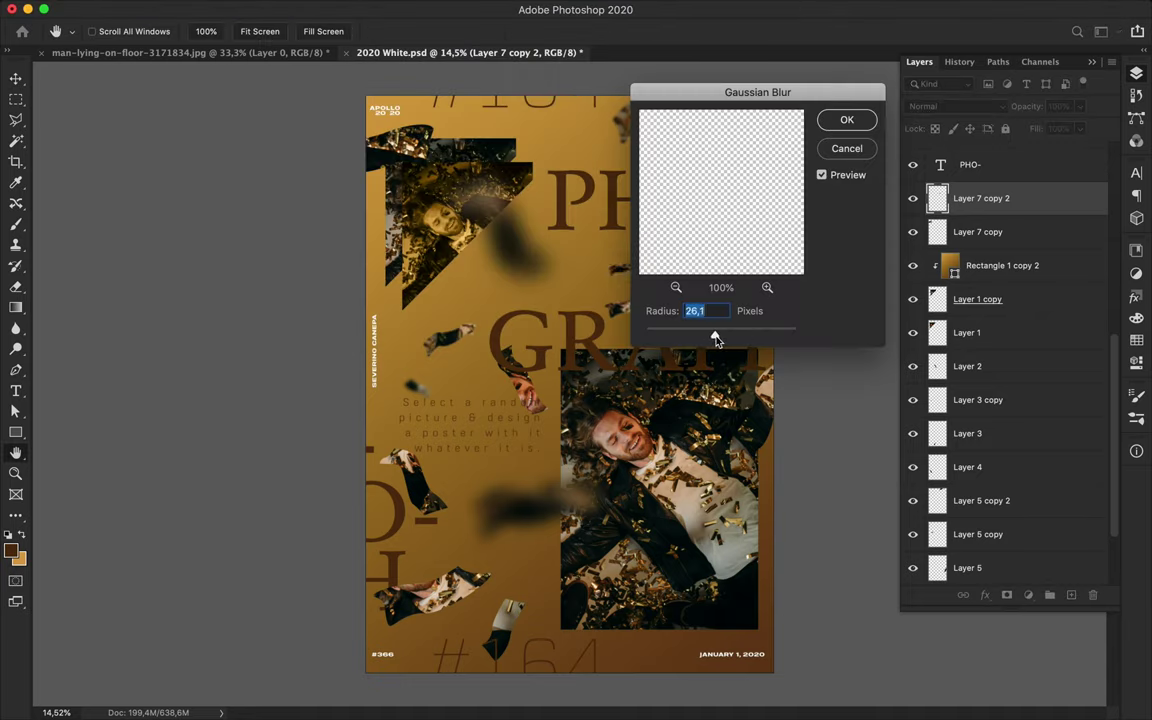
key(Return)
drag(574, 222, 652, 258)
click(378, 343)
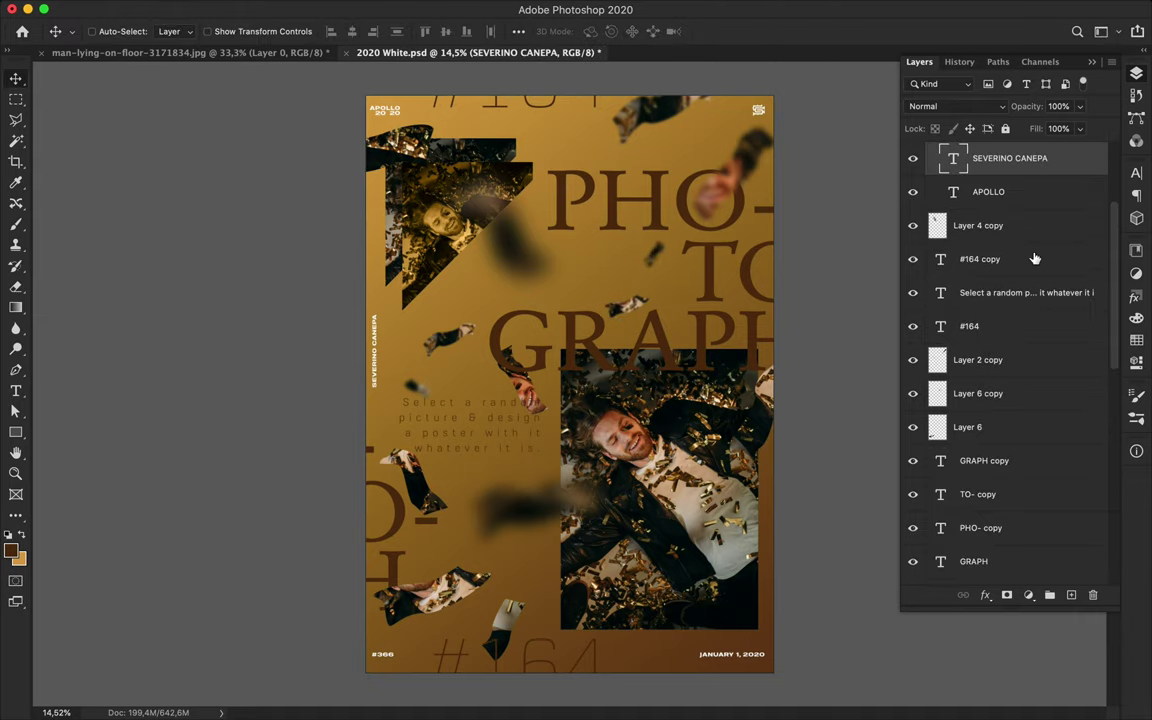
Step: Select the 2020 through APOLLO text layers in the Layout group and set their colour to brown
scroll(1047, 301, up, 3)
click(985, 155)
click(983, 211)
shift+click(988, 346)
key(t)
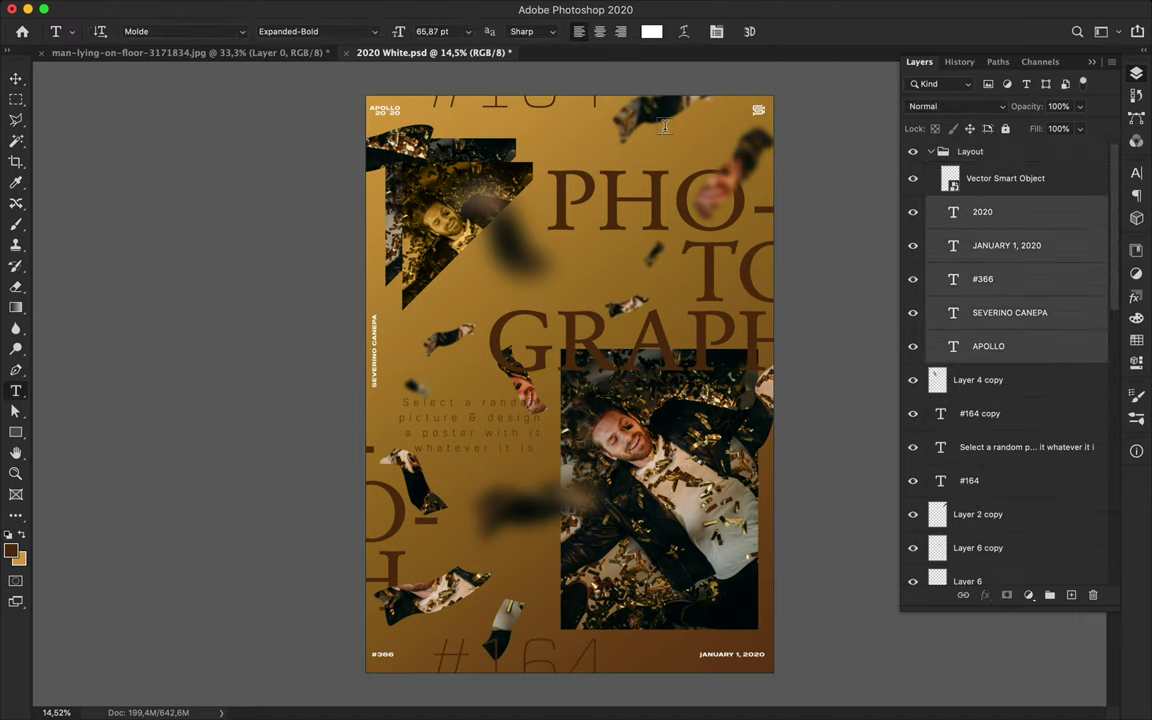
click(687, 31)
click(1136, 338)
click(887, 259)
click(816, 70)
Step: Select the Vector Smart Object logo layer, then save the poster document
key(v)
click(1136, 85)
click(378, 163)
key(b)
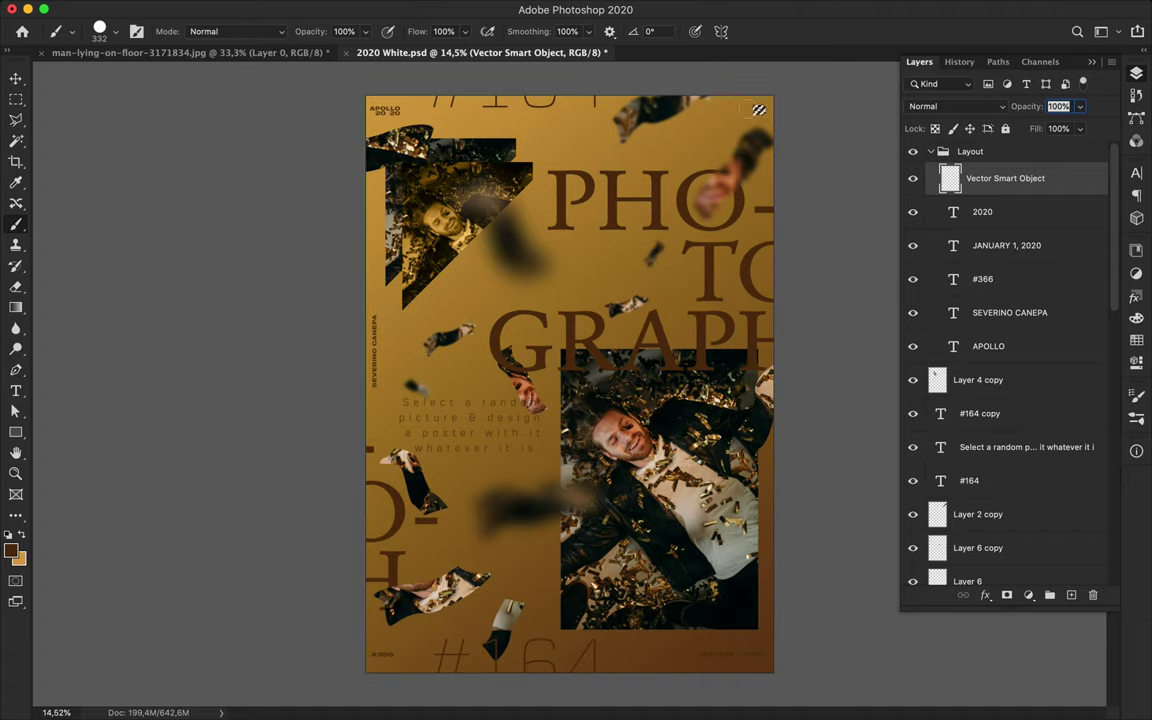
key(v)
key(ctrl+s)
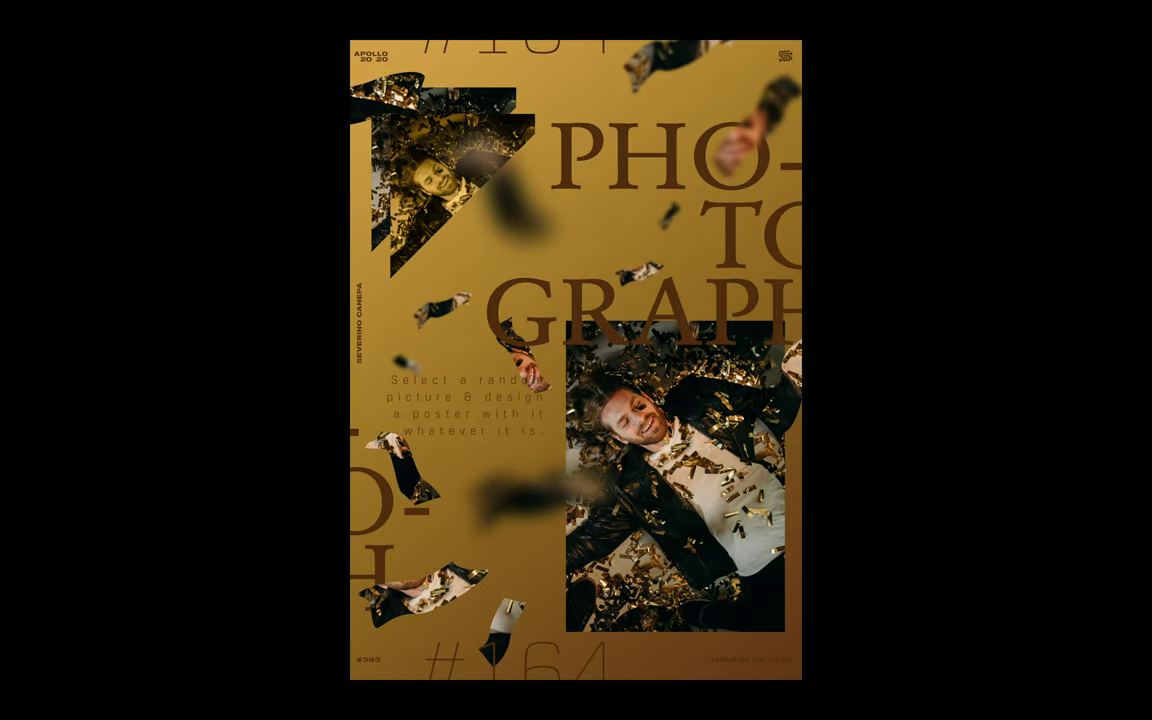